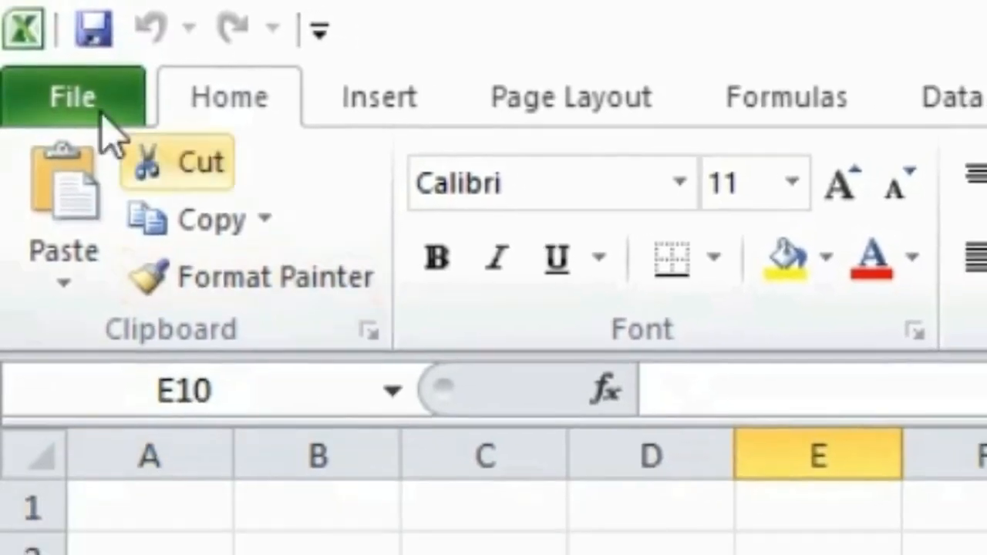
Step: Create a new blank workbook
{"action": "left_click", "coordinate": [100, 116]}
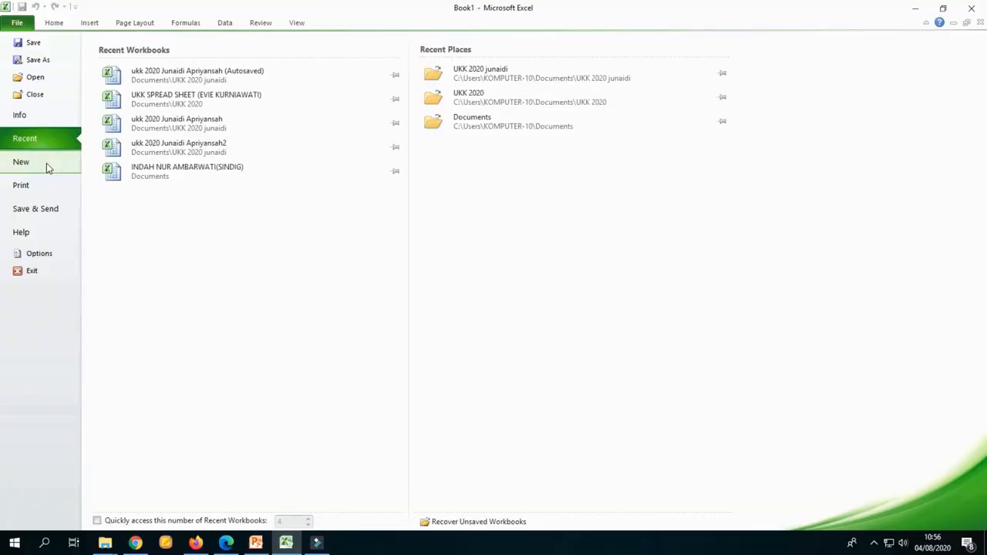
{"action": "left_click", "coordinate": [185, 440]}
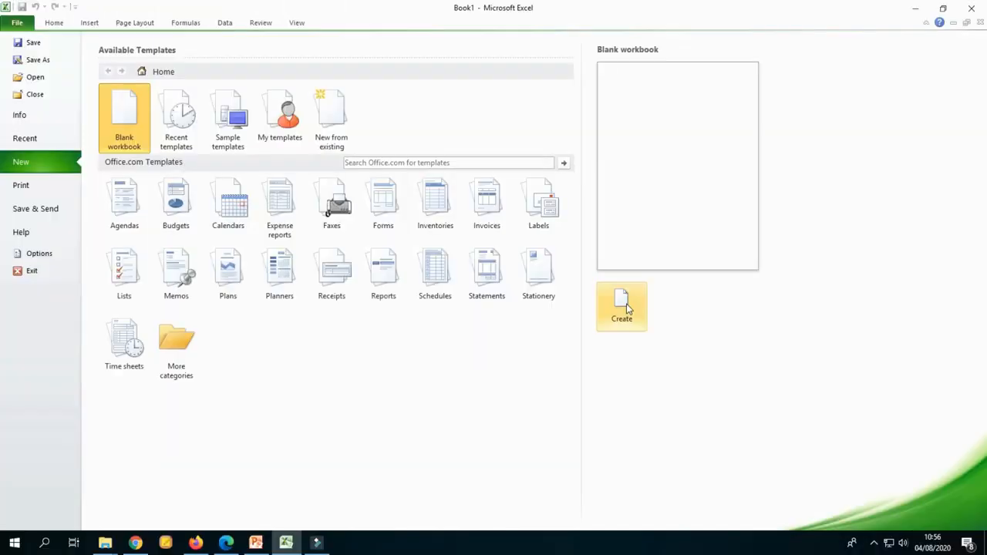
{"action": "left_click", "coordinate": [626, 304]}
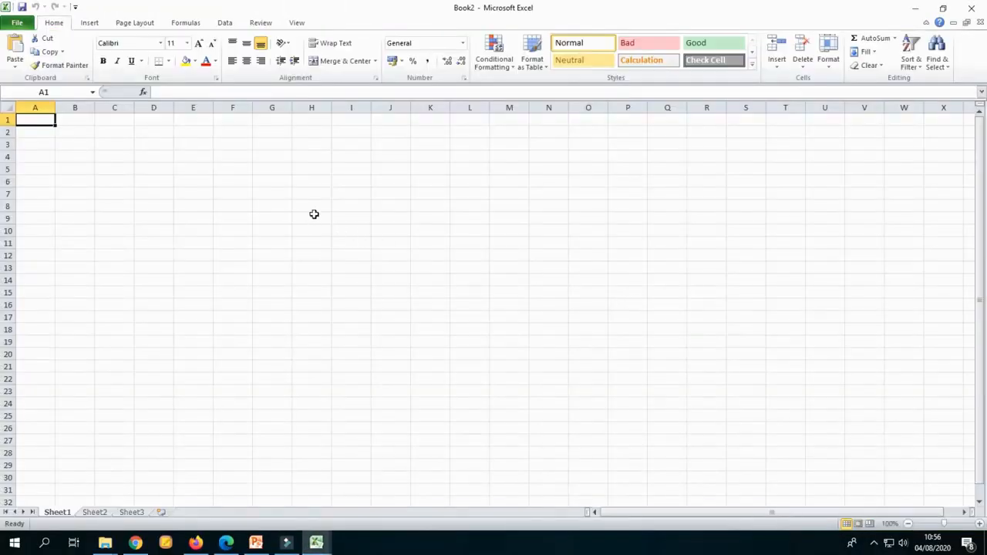
{"action": "left_click", "coordinate": [314, 214]}
{"action": "left_click", "coordinate": [484, 214]}
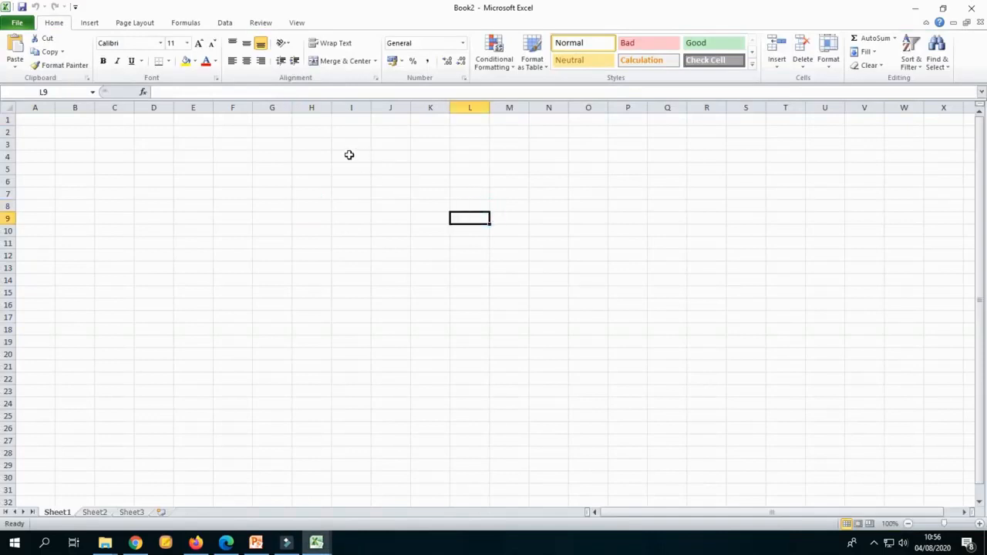
{"action": "left_click", "coordinate": [311, 217]}
{"action": "left_click", "coordinate": [359, 278]}
{"action": "left_click", "coordinate": [392, 179]}
{"action": "left_click", "coordinate": [361, 255]}
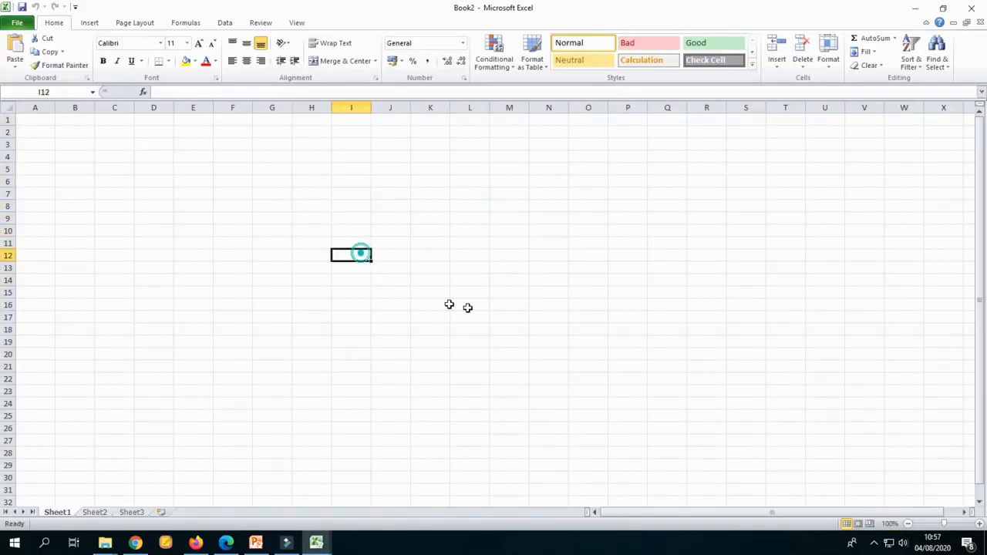
{"action": "left_click", "coordinate": [592, 312]}
{"action": "left_click", "coordinate": [668, 244]}
{"action": "left_click", "coordinate": [362, 216]}
{"action": "left_click", "coordinate": [518, 182]}
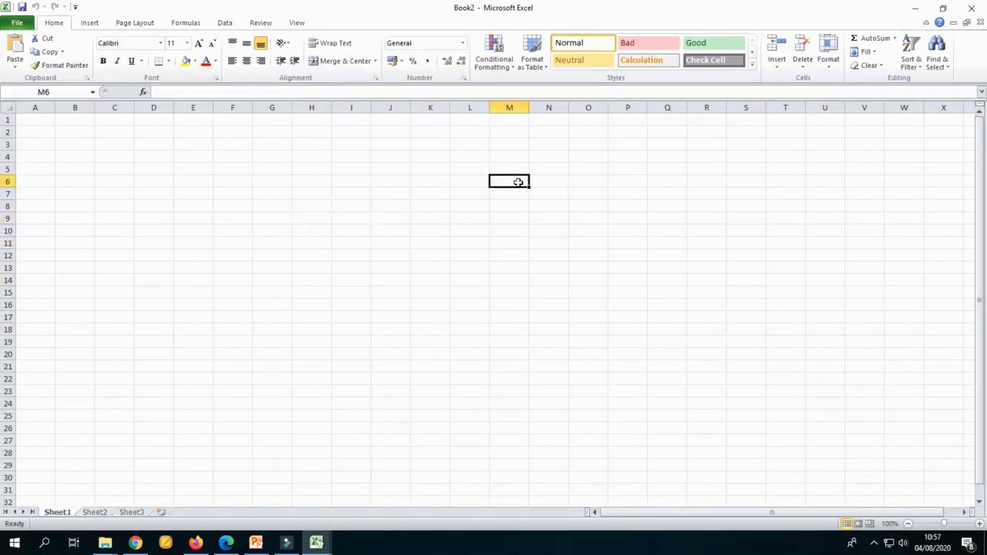
{"action": "left_click", "coordinate": [367, 229]}
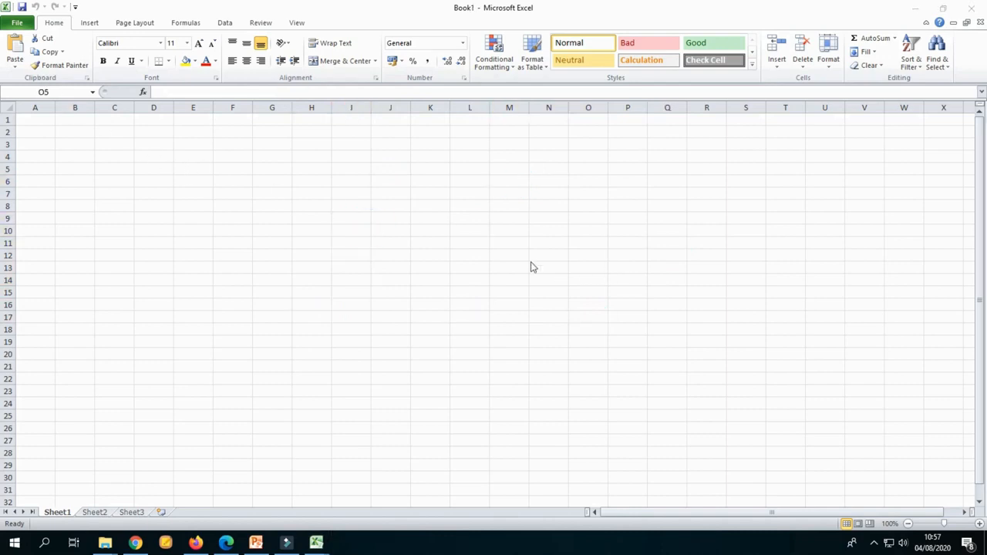
{"action": "left_click", "coordinate": [440, 227]}
{"action": "left_click", "coordinate": [259, 183]}
{"action": "left_click", "coordinate": [187, 172]}
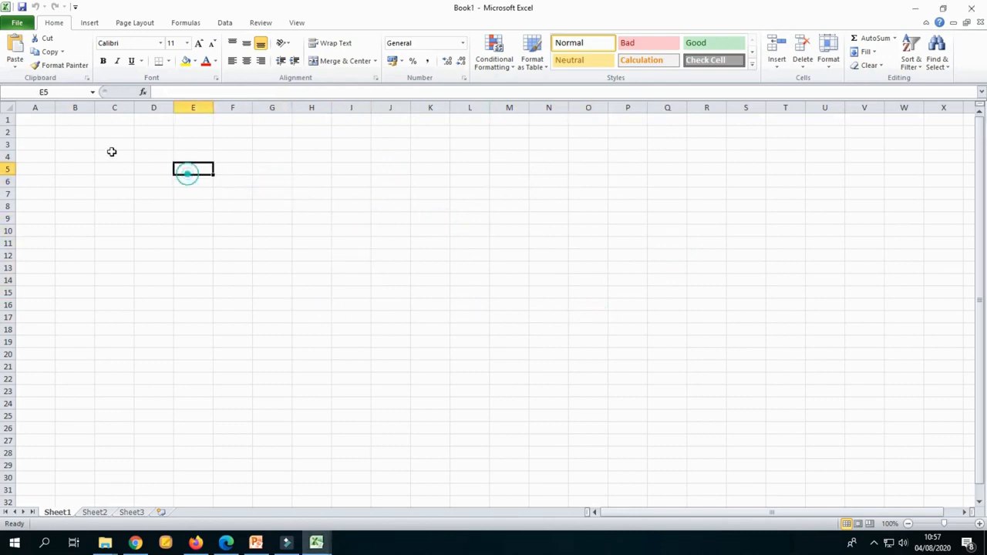
{"action": "left_click", "coordinate": [74, 221]}
{"action": "left_click", "coordinate": [232, 329]}
{"action": "left_click", "coordinate": [439, 243]}
{"action": "left_click", "coordinate": [628, 240]}
{"action": "left_click", "coordinate": [433, 142]}
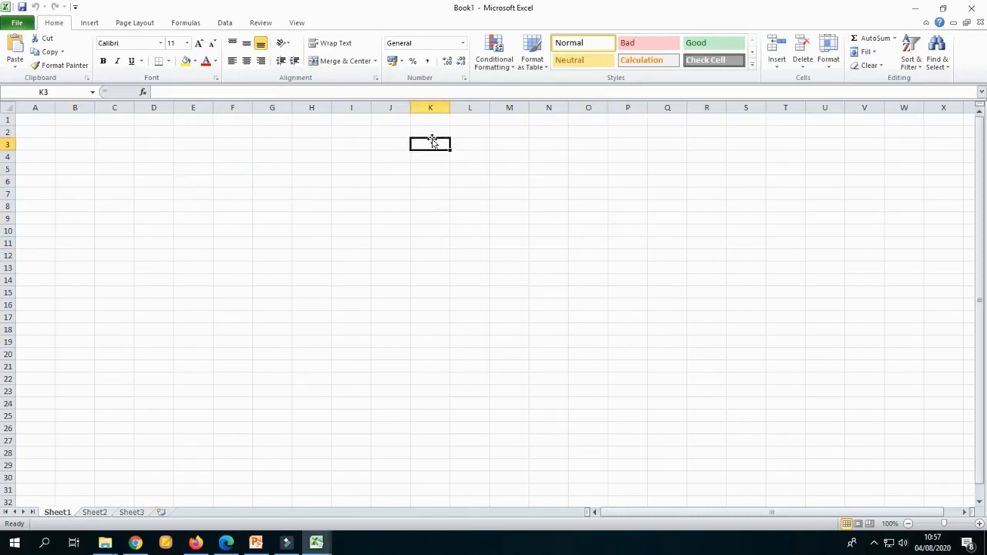
{"action": "left_click", "coordinate": [390, 260]}
{"action": "left_click", "coordinate": [665, 218]}
{"action": "left_click", "coordinate": [458, 223]}
{"action": "left_click", "coordinate": [422, 290]}
{"action": "left_click", "coordinate": [693, 341]}
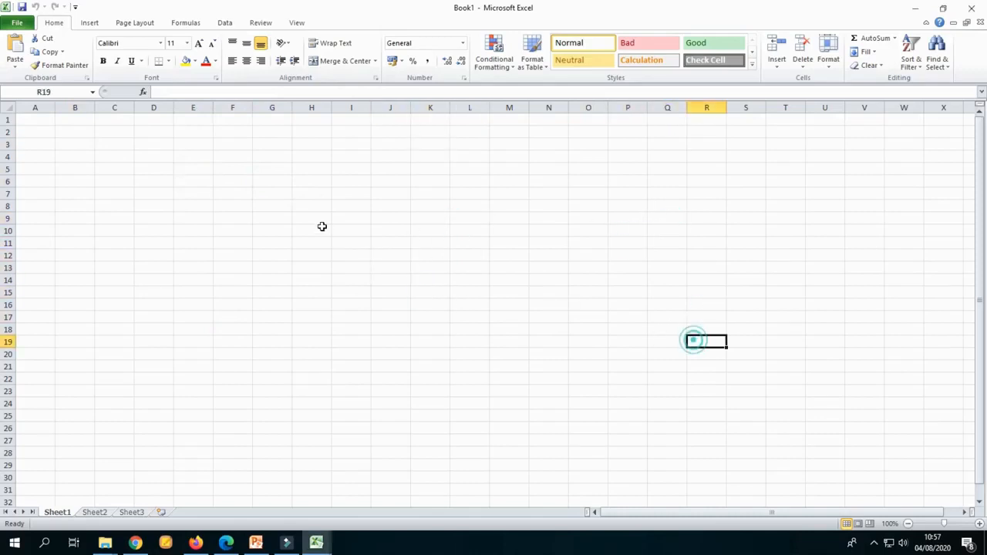
{"action": "left_click", "coordinate": [322, 226]}
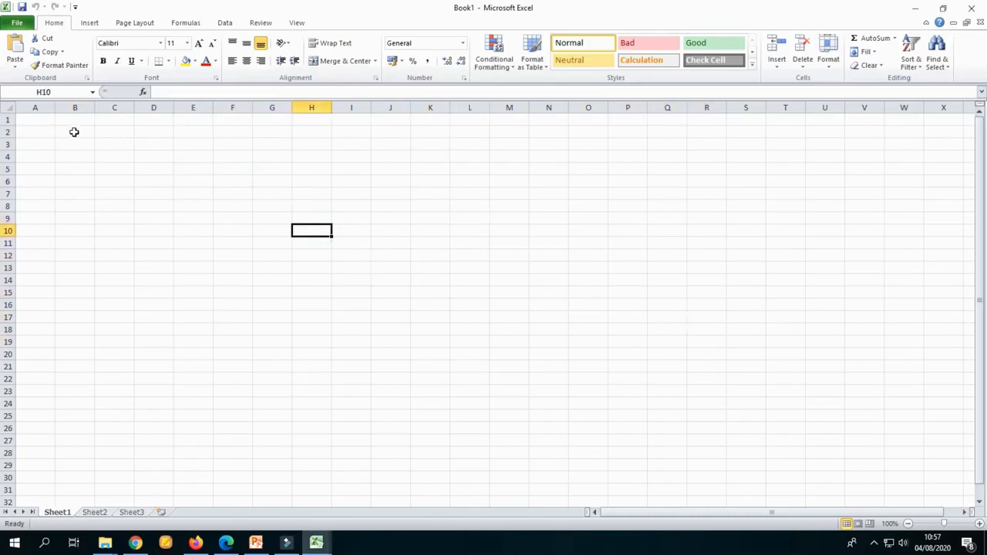
{"action": "left_click", "coordinate": [39, 121]}
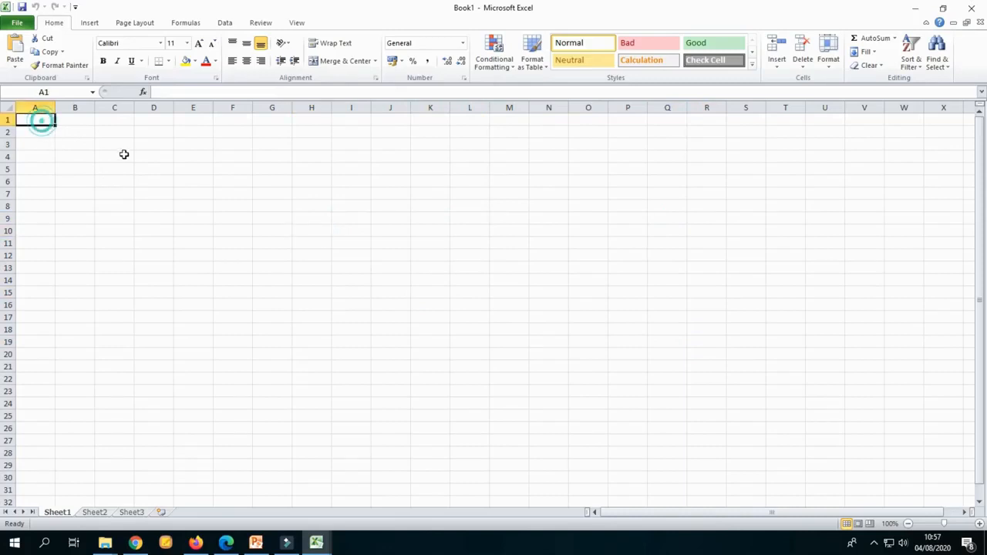
{"action": "left_click", "coordinate": [139, 158]}
{"action": "left_click", "coordinate": [81, 145]}
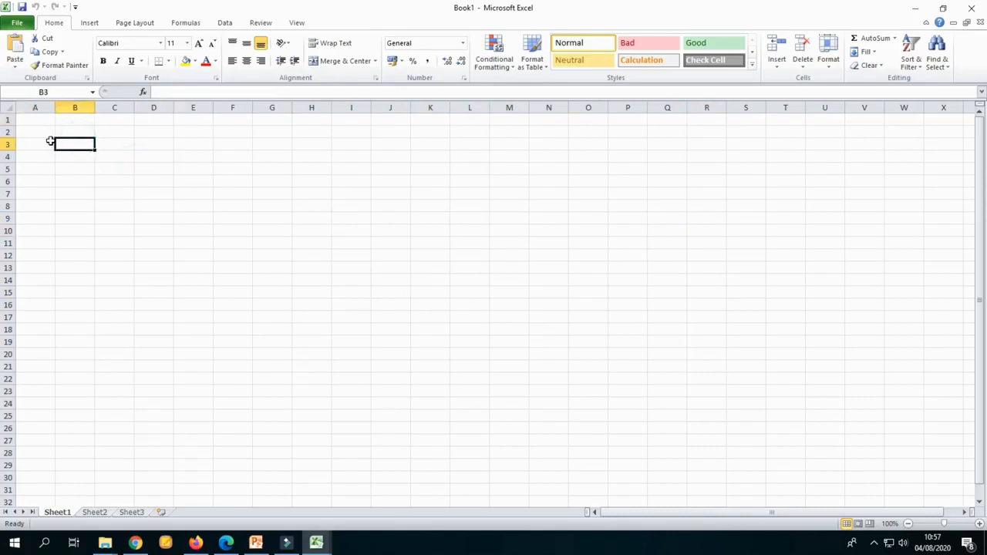
Step: Enter the title TABEL DATA SISWA in uppercase in cell A1
{"action": "left_click", "coordinate": [40, 121]}
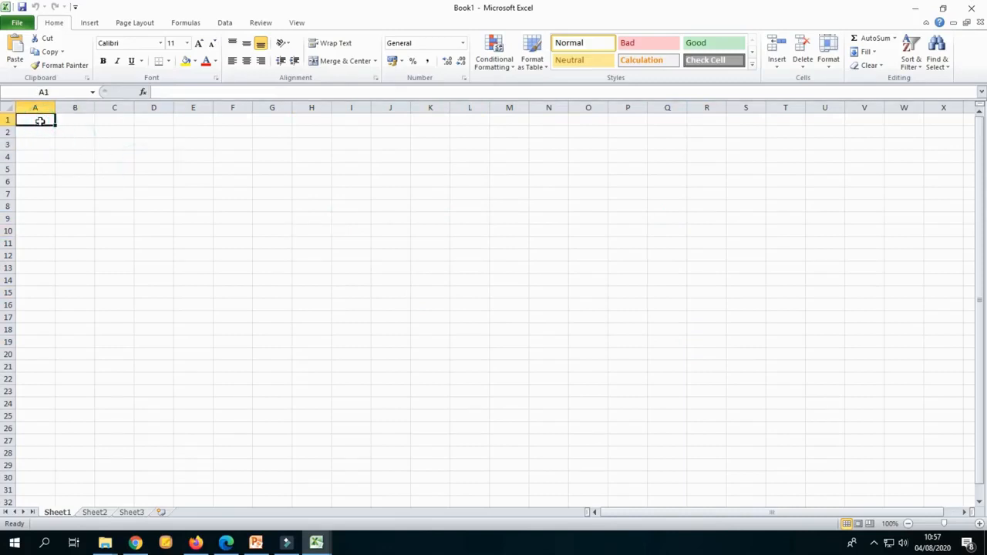
{"action": "type", "text": "tabel"}
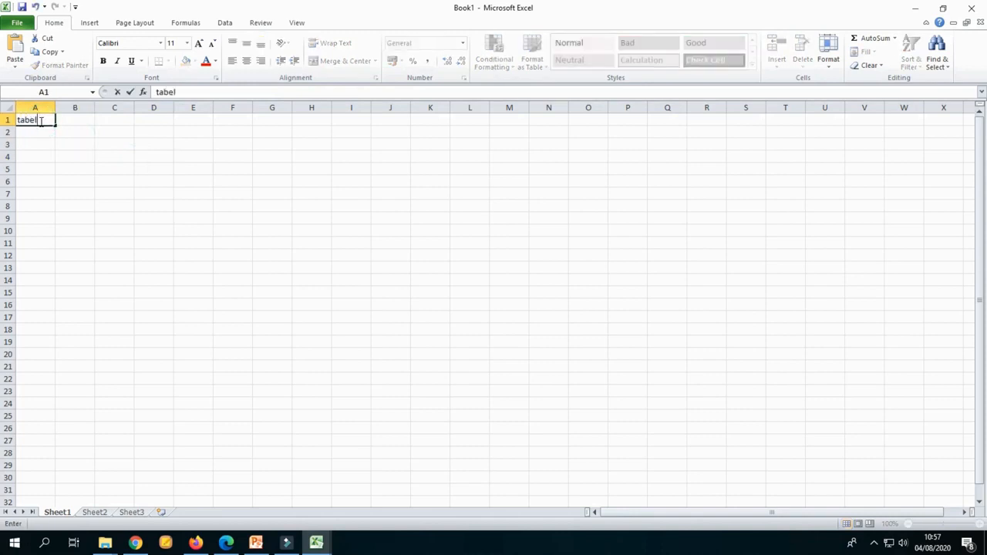
{"action": "key", "text": "BackSpace"}
{"action": "key", "text": "BackSpace"}
{"action": "key", "text": "BackSpace"}
{"action": "key", "text": "BackSpace"}
{"action": "key", "text": "BackSpace"}
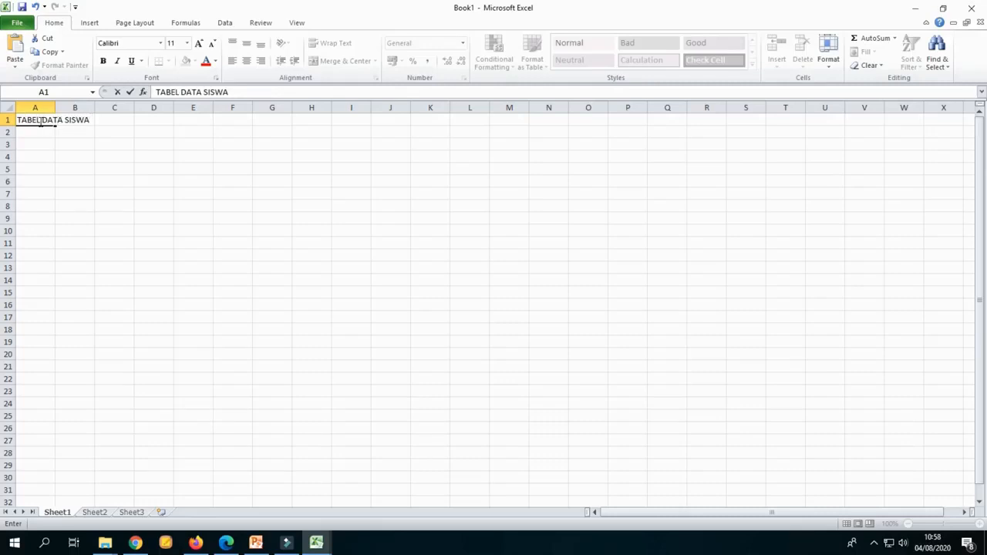
{"action": "left_click", "coordinate": [86, 187]}
Step: Apply all borders to the range A3:E11 to form the table grid
{"action": "left_click_drag", "start_coordinate": [31, 144], "coordinate": [189, 237]}
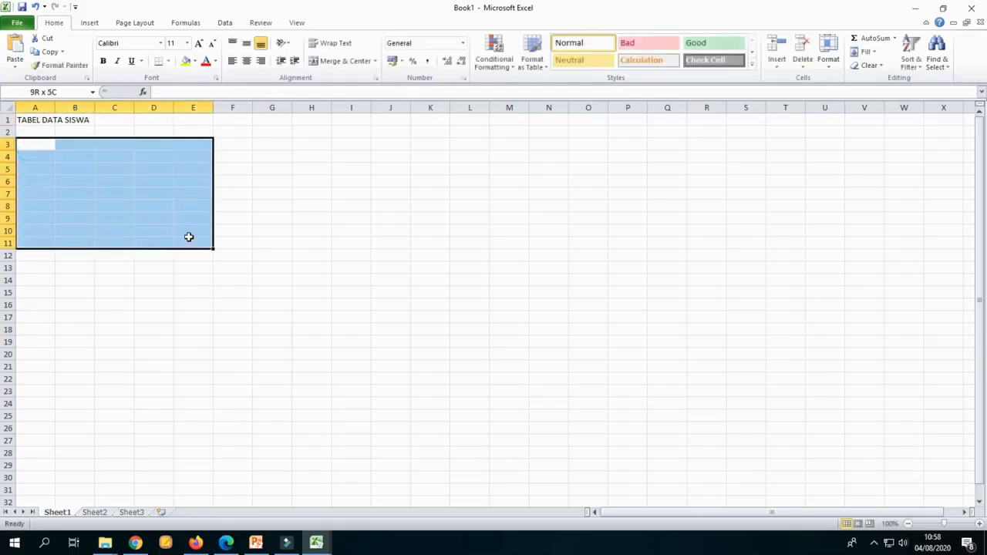
{"action": "left_click", "coordinate": [169, 61]}
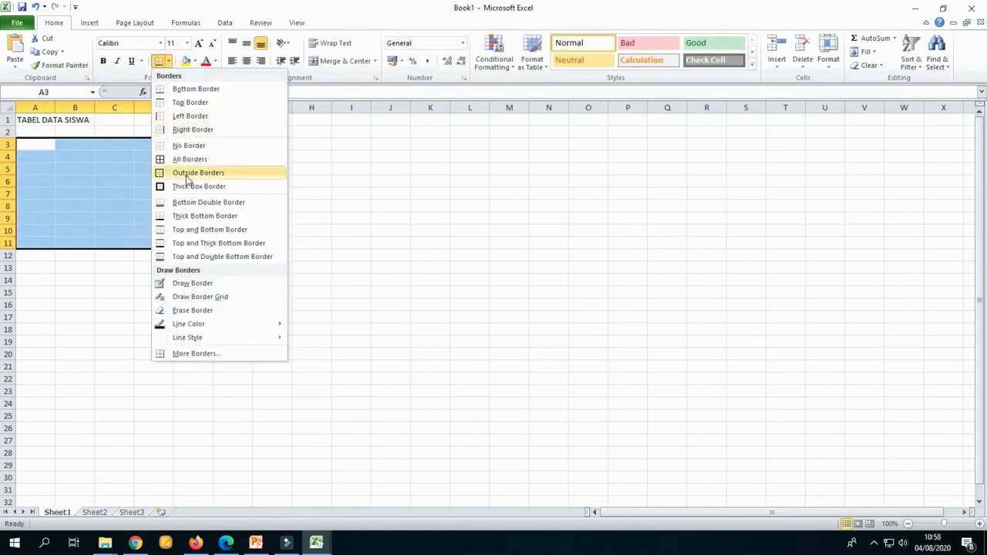
{"action": "left_click", "coordinate": [179, 159]}
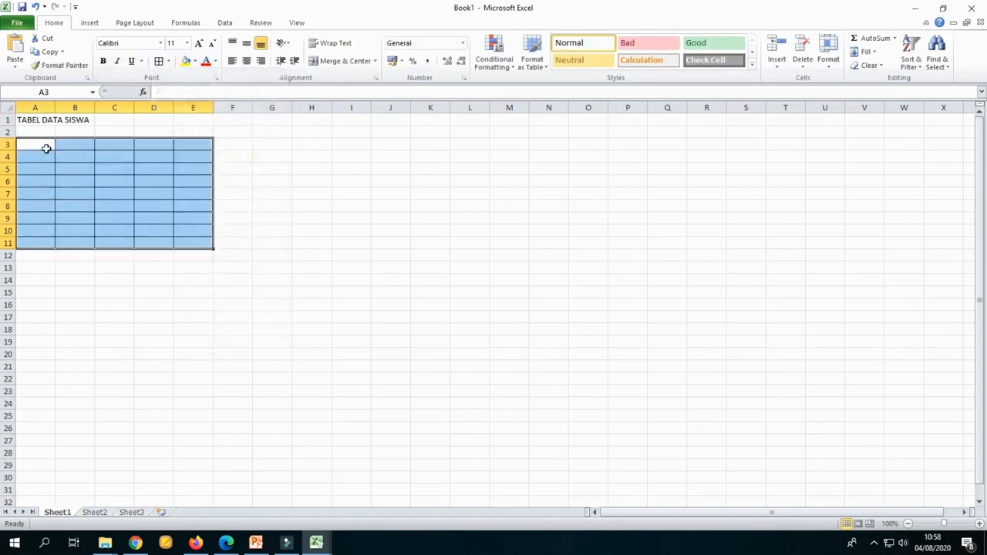
Step: Fill the header cells A3 to E3 with NO., NAMA, KELAS, ALAMAT and AGAMA
{"action": "left_click", "coordinate": [46, 149]}
{"action": "type", "text": "NO."}
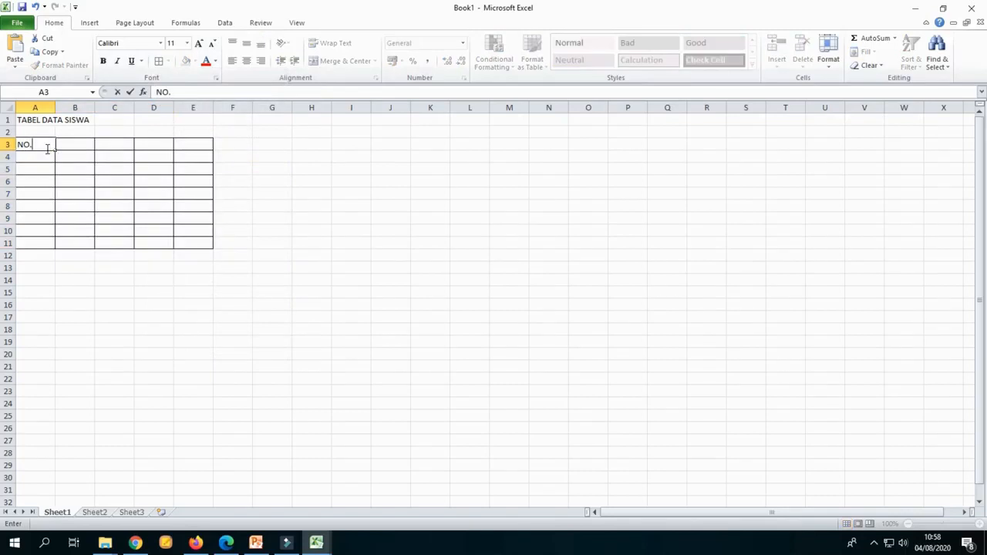
{"action": "left_click", "coordinate": [74, 148]}
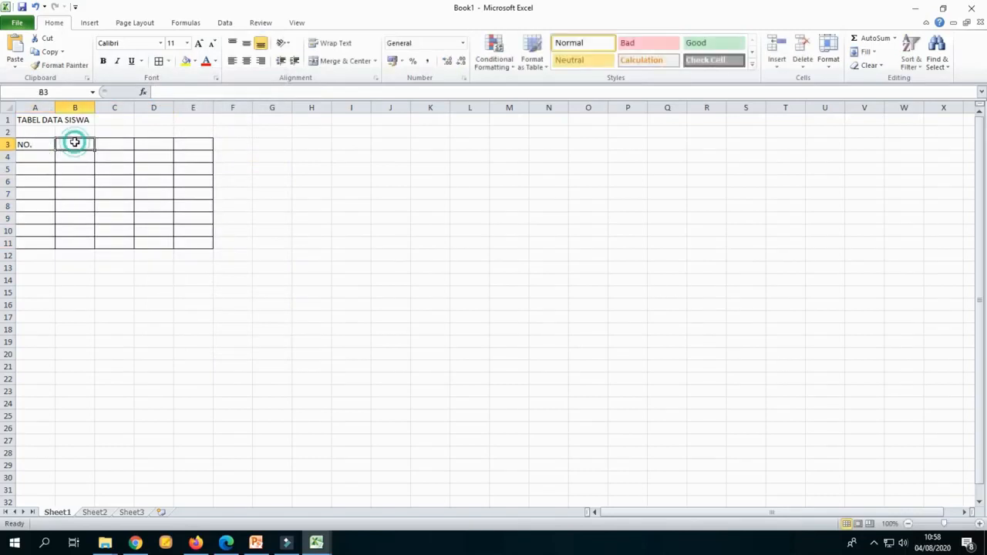
{"action": "type", "text": "NAMA"}
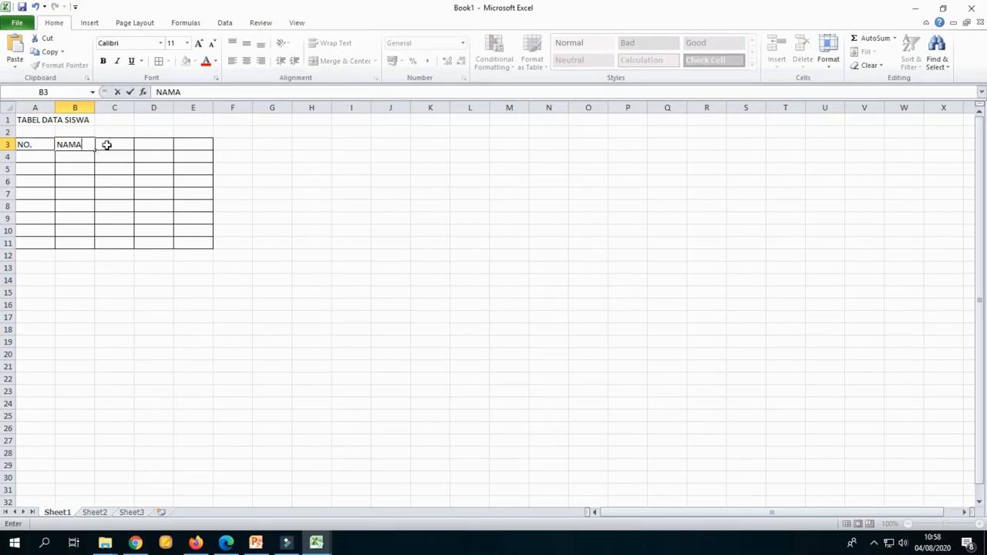
{"action": "left_click", "coordinate": [107, 145]}
{"action": "type", "text": "KELAS"}
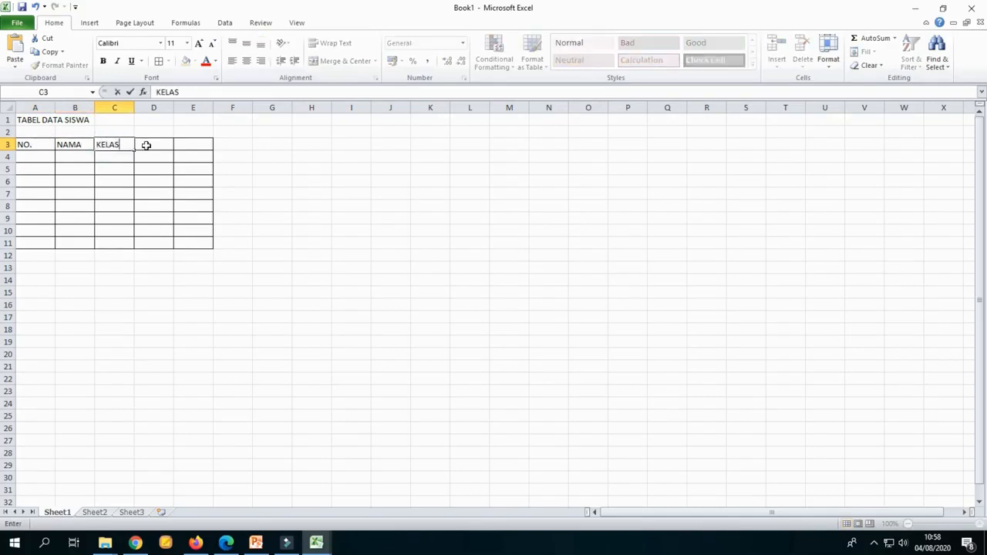
{"action": "left_click", "coordinate": [145, 145]}
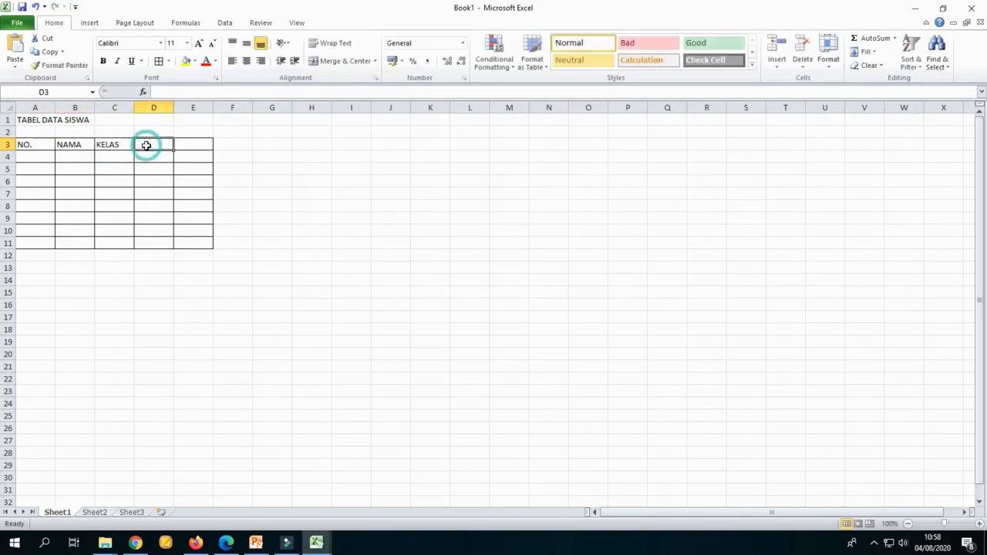
{"action": "type", "text": "ALAM"}
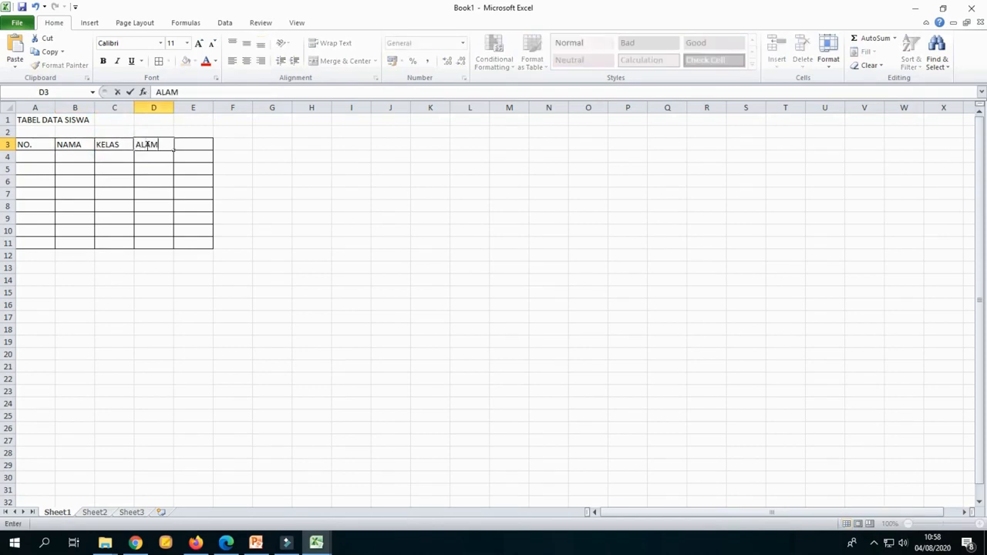
{"action": "type", "text": "AT"}
{"action": "left_click", "coordinate": [203, 146]}
{"action": "type", "text": "AGAMA"}
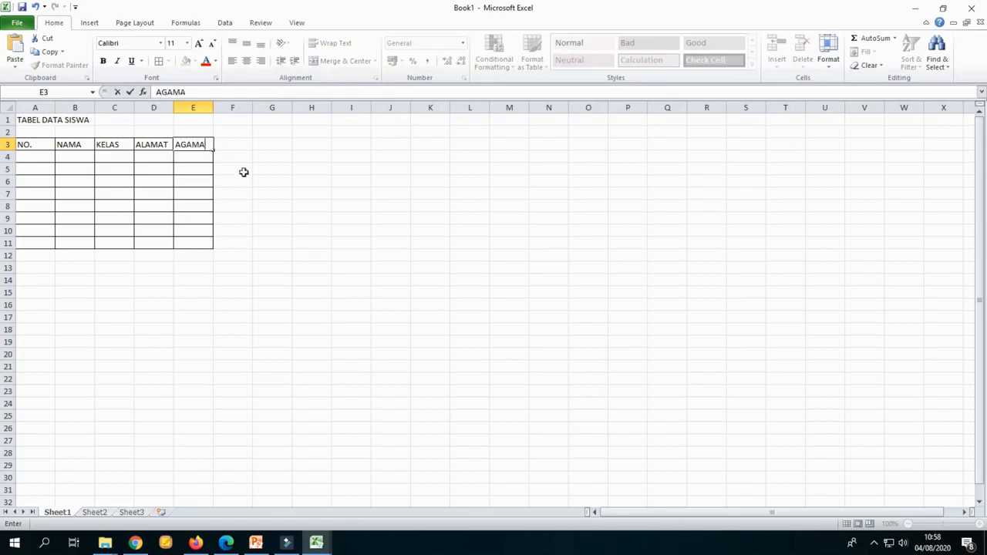
Step: Add a JENIS KELAMIN header in F3 and apply all borders to F3:F11
{"action": "left_click", "coordinate": [232, 144]}
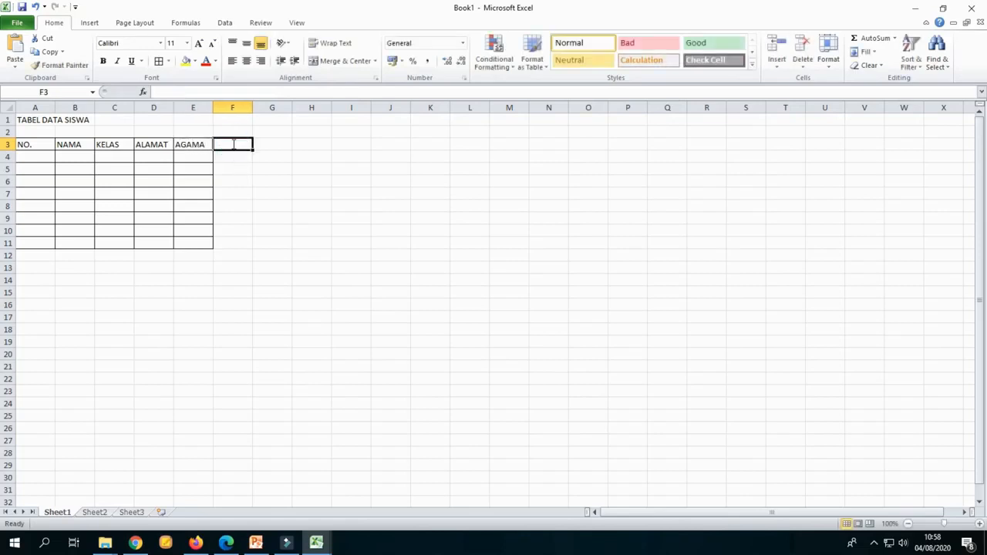
{"action": "type", "text": "JENIS KELAM"}
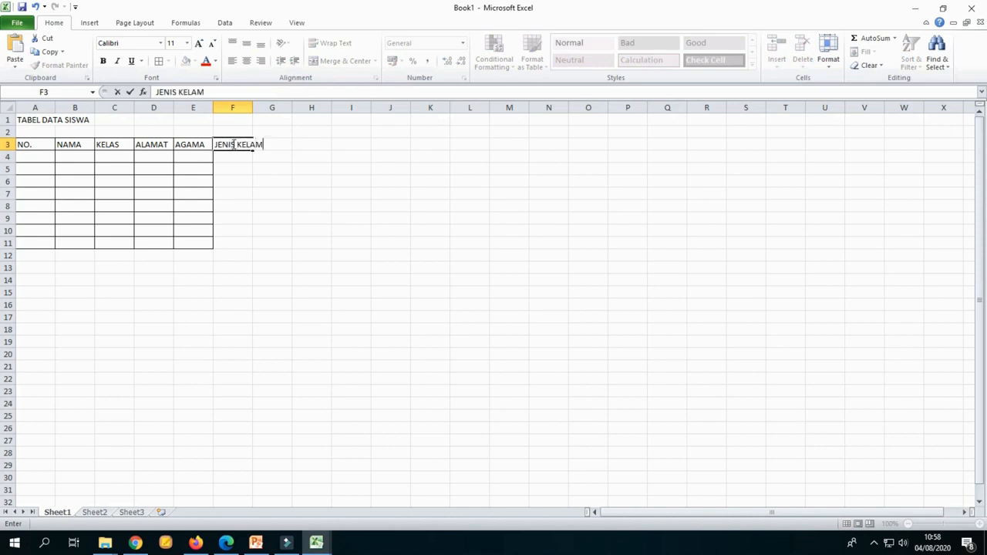
{"action": "type", "text": "IN"}
{"action": "left_click", "coordinate": [260, 180]}
{"action": "left_click_drag", "start_coordinate": [235, 145], "coordinate": [234, 240]}
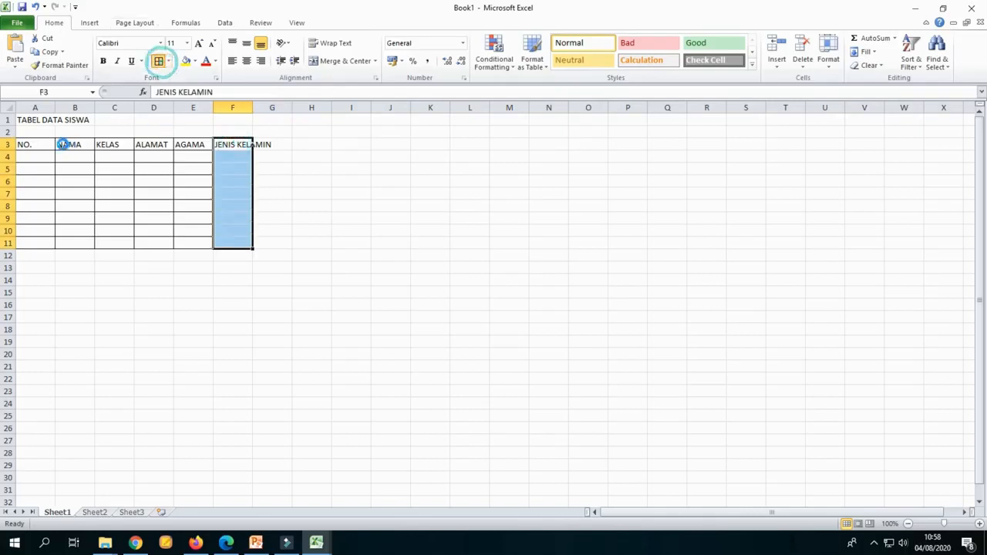
{"action": "left_click", "coordinate": [158, 61]}
Step: Fill the header row cells A3:G3 with yellow
{"action": "left_click_drag", "start_coordinate": [25, 145], "coordinate": [260, 145]}
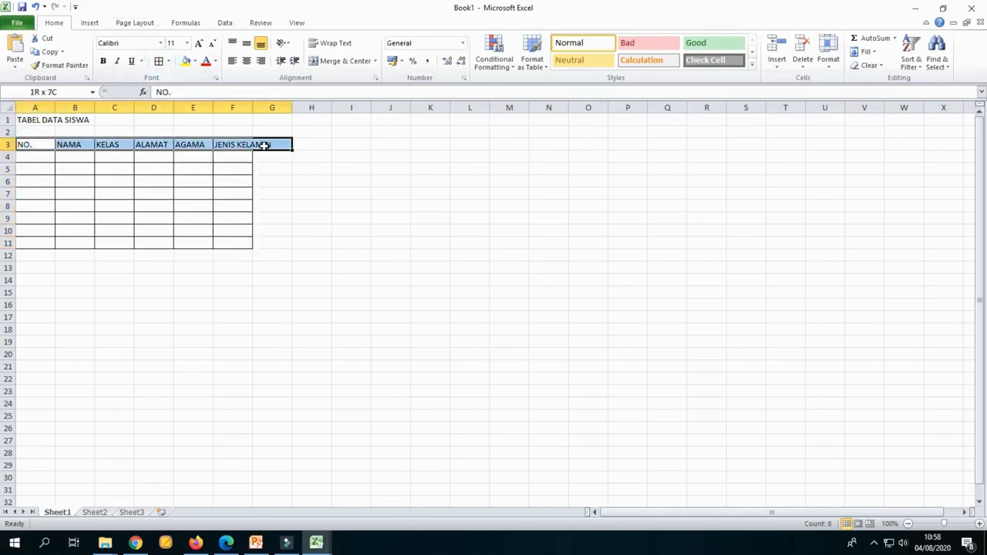
{"action": "left_click", "coordinate": [186, 62]}
{"action": "left_click", "coordinate": [205, 181]}
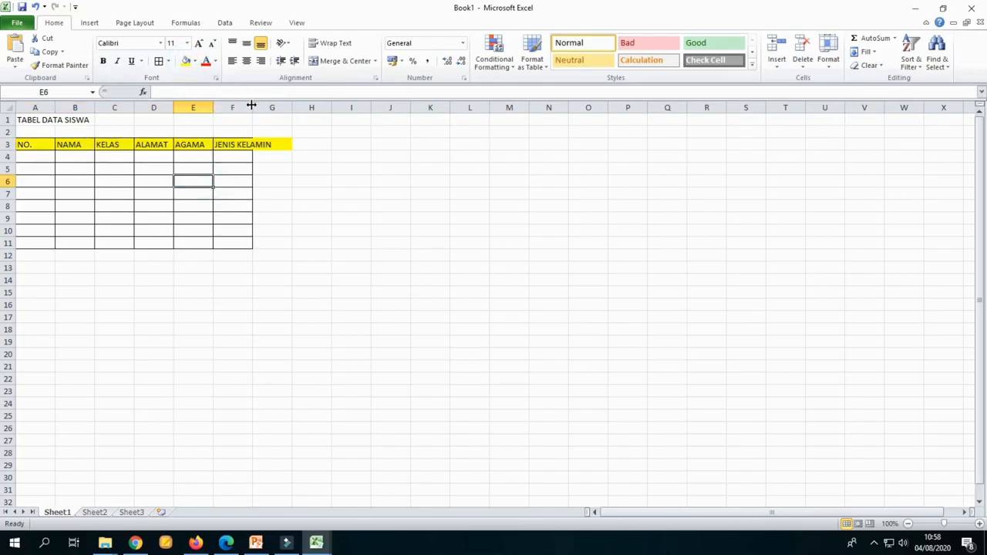
Step: Widen column F to fit the JENIS KELAMIN header and remove the fill from G3
{"action": "left_click_drag", "start_coordinate": [252, 107], "coordinate": [290, 107]}
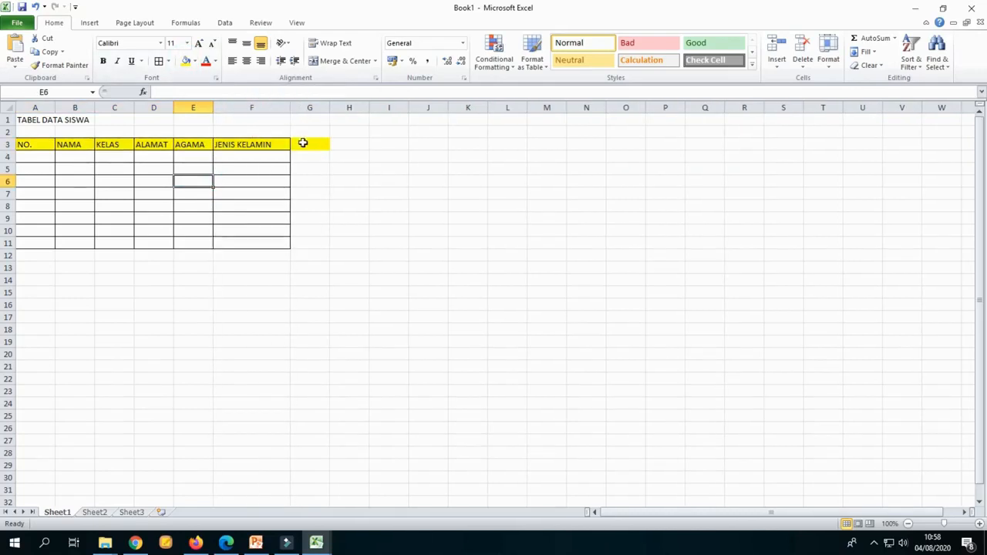
{"action": "left_click", "coordinate": [303, 144]}
{"action": "left_click", "coordinate": [194, 61]}
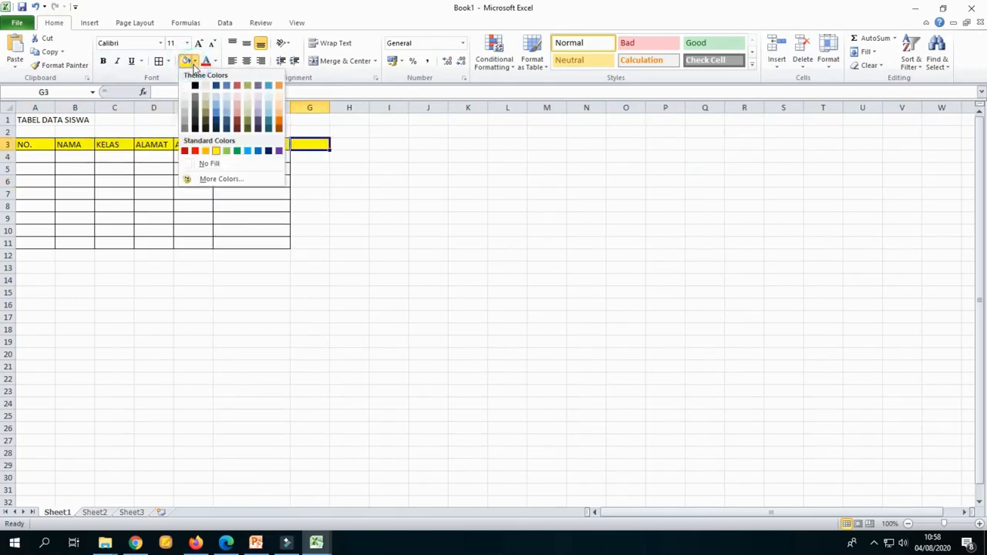
{"action": "left_click", "coordinate": [217, 164]}
{"action": "left_click", "coordinate": [286, 267]}
Step: Make the header texts in A3:F3 bold
{"action": "left_click_drag", "start_coordinate": [51, 146], "coordinate": [270, 146]}
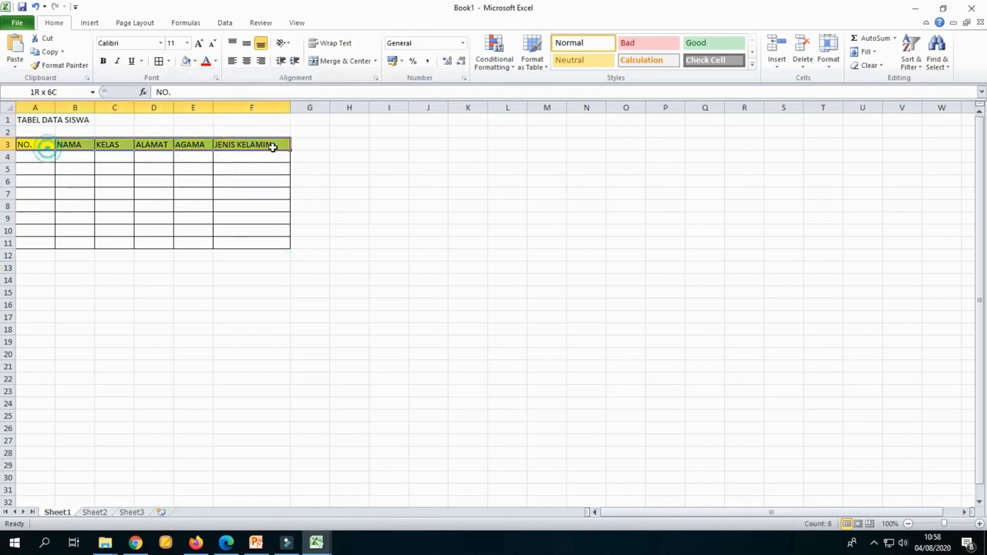
{"action": "left_click", "coordinate": [103, 61]}
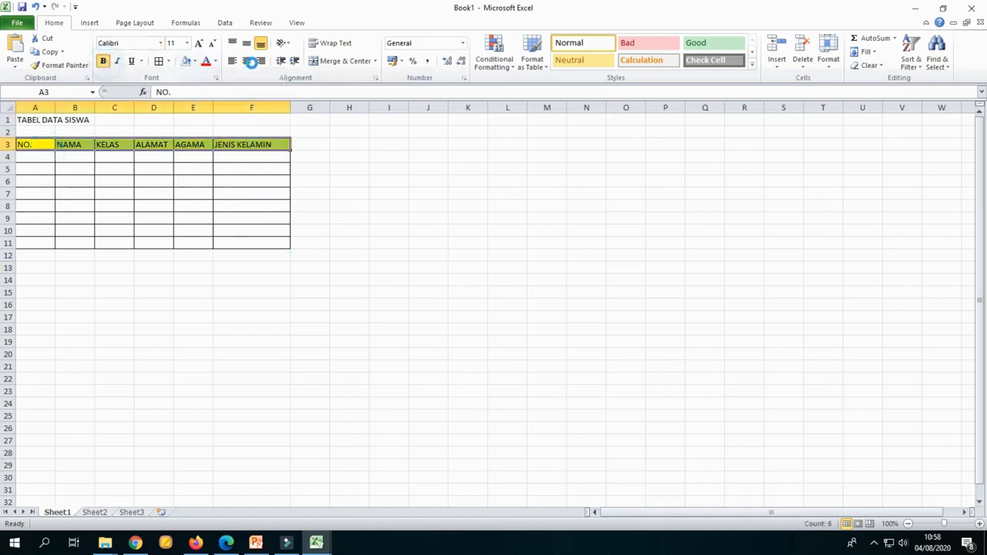
Step: Center the header texts in A3:F3 horizontally and vertically within their cells
{"action": "left_click", "coordinate": [247, 62]}
{"action": "left_click", "coordinate": [247, 45]}
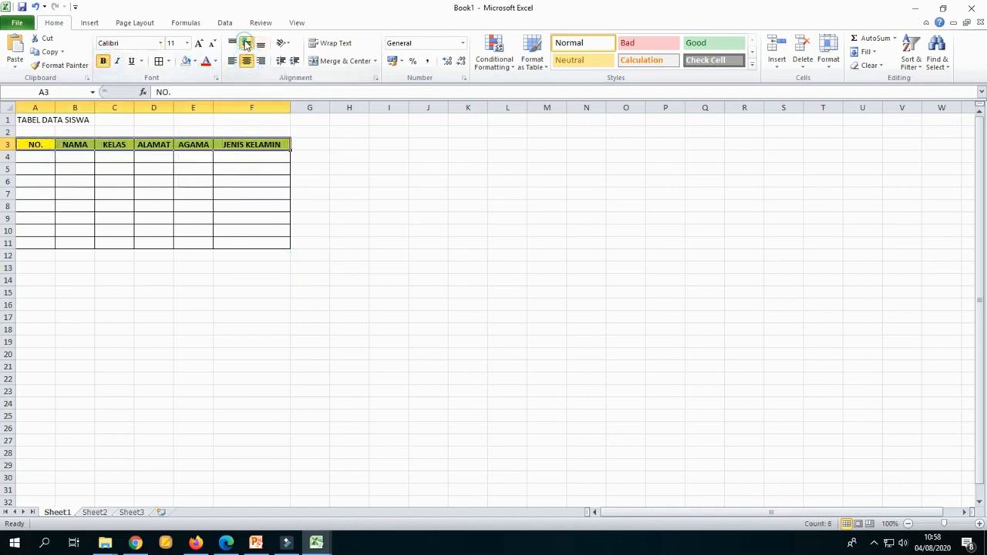
Step: Fill A4:A11 under the NO. header with the number series 1 to 8
{"action": "left_click", "coordinate": [50, 159]}
{"action": "type", "text": "1"}
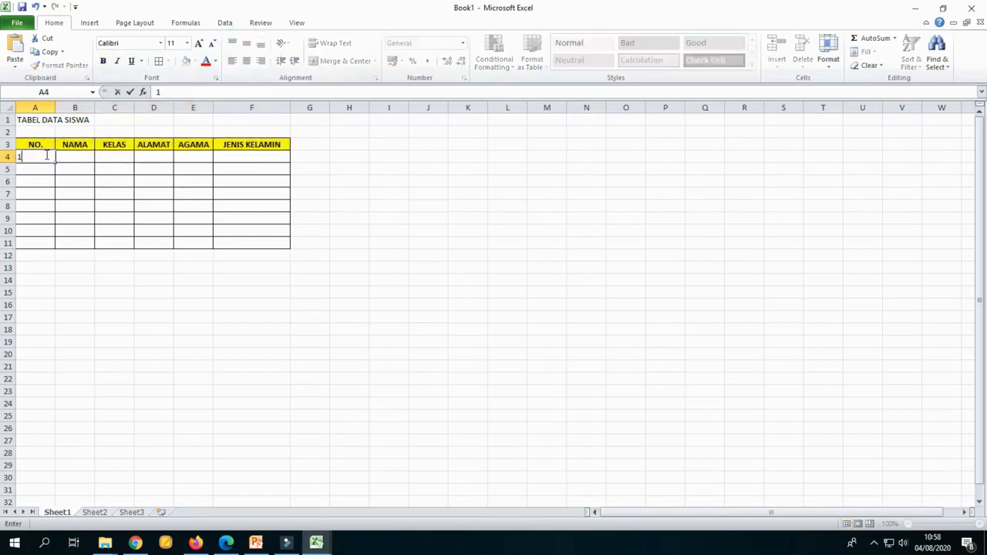
{"action": "key", "text": "Return"}
{"action": "type", "text": "2"}
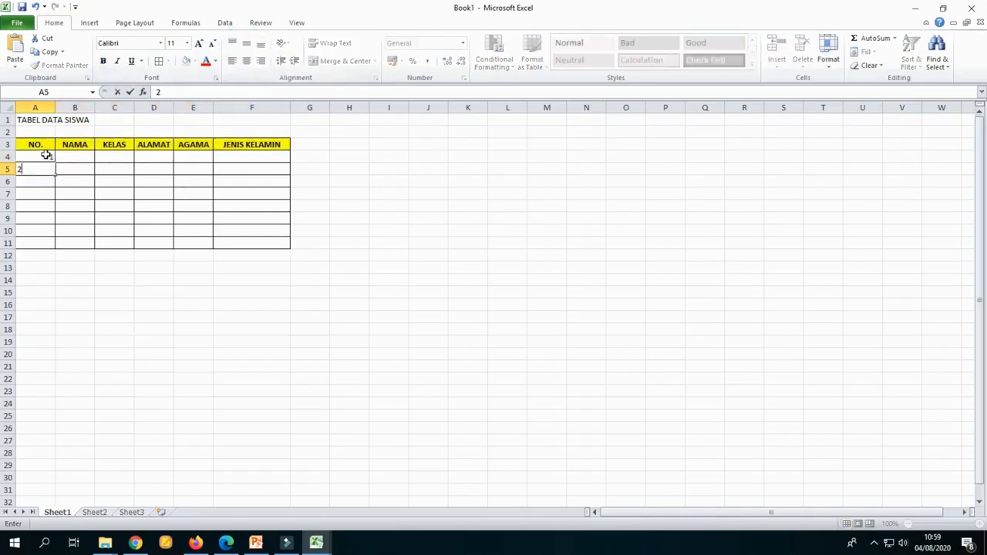
{"action": "left_click", "coordinate": [144, 207]}
{"action": "left_click_drag", "start_coordinate": [49, 156], "coordinate": [49, 246]}
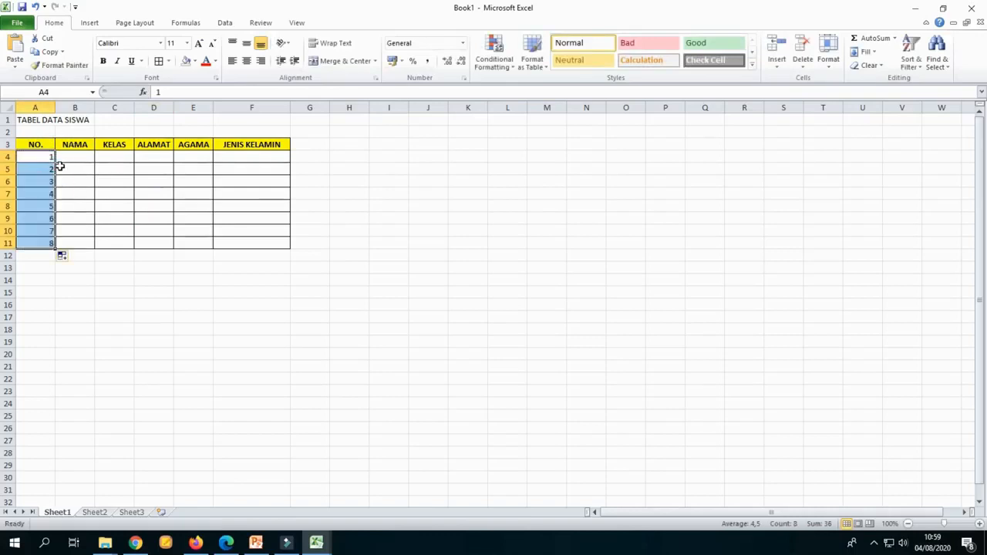
Step: Center the numbers in A4:A11 and widen column B for the names
{"action": "left_click", "coordinate": [246, 60]}
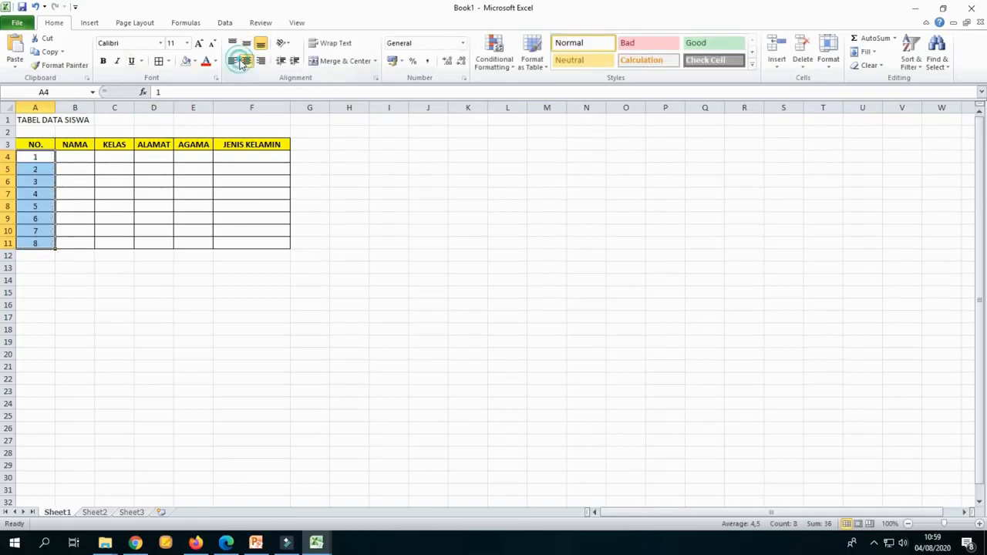
{"action": "left_click_drag", "start_coordinate": [95, 106], "coordinate": [130, 106]}
{"action": "left_click", "coordinate": [434, 203]}
Step: Merge and center the title TABEL DATA SISWA across A1:F1, making it bold at font size 14
{"action": "left_click_drag", "start_coordinate": [29, 119], "coordinate": [291, 108]}
{"action": "left_click", "coordinate": [328, 61]}
{"action": "left_click", "coordinate": [103, 61]}
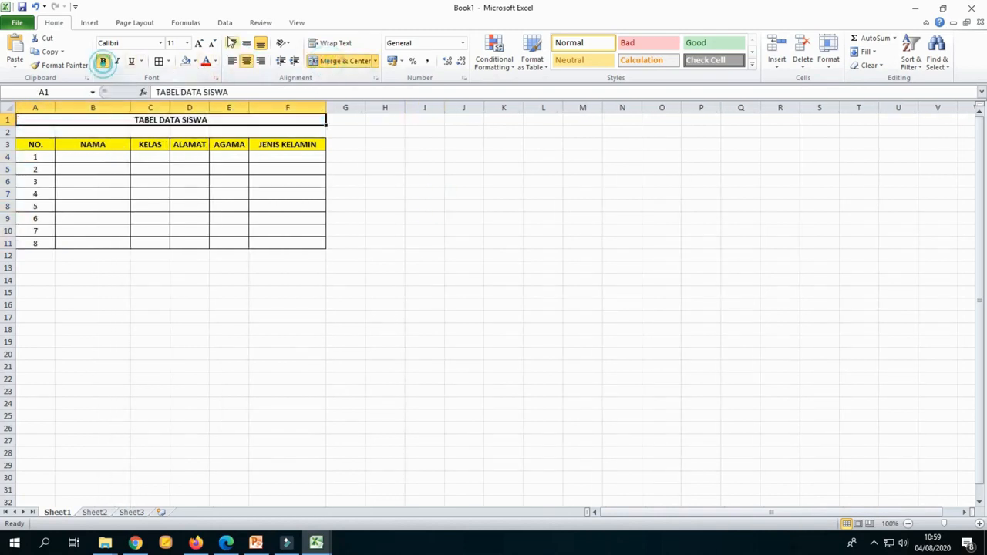
{"action": "left_click", "coordinate": [187, 43]}
{"action": "left_click", "coordinate": [173, 112]}
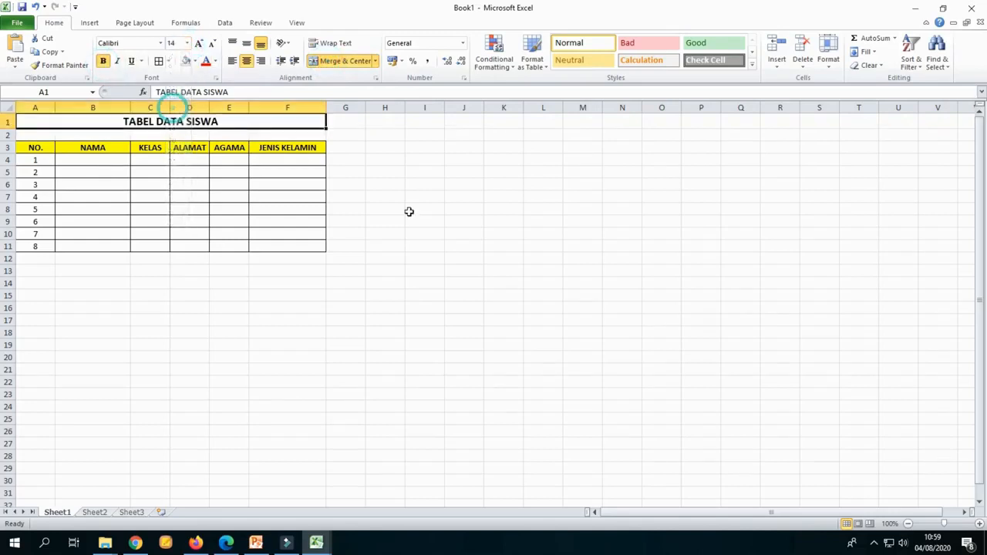
{"action": "left_click", "coordinate": [424, 209]}
{"action": "left_click", "coordinate": [411, 336]}
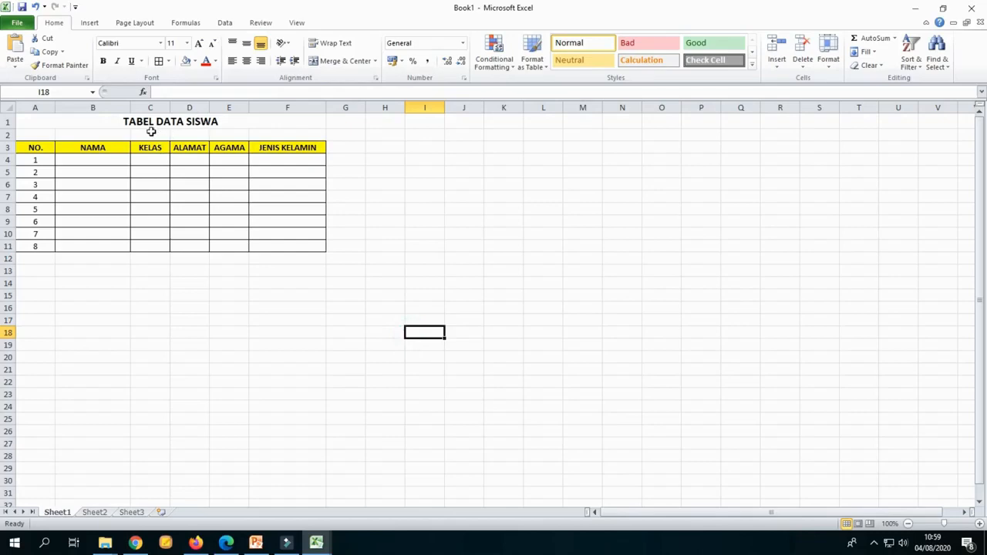
{"action": "left_click", "coordinate": [93, 186]}
{"action": "left_click", "coordinate": [35, 148]}
{"action": "left_click", "coordinate": [103, 147]}
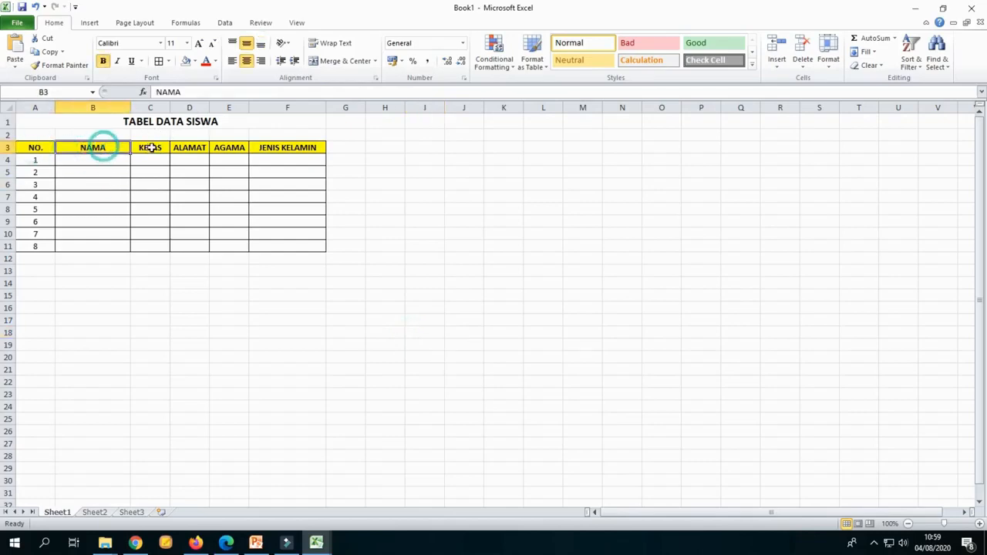
{"action": "left_click", "coordinate": [152, 147]}
{"action": "left_click", "coordinate": [194, 147]}
{"action": "left_click", "coordinate": [229, 148]}
{"action": "left_click", "coordinate": [291, 147]}
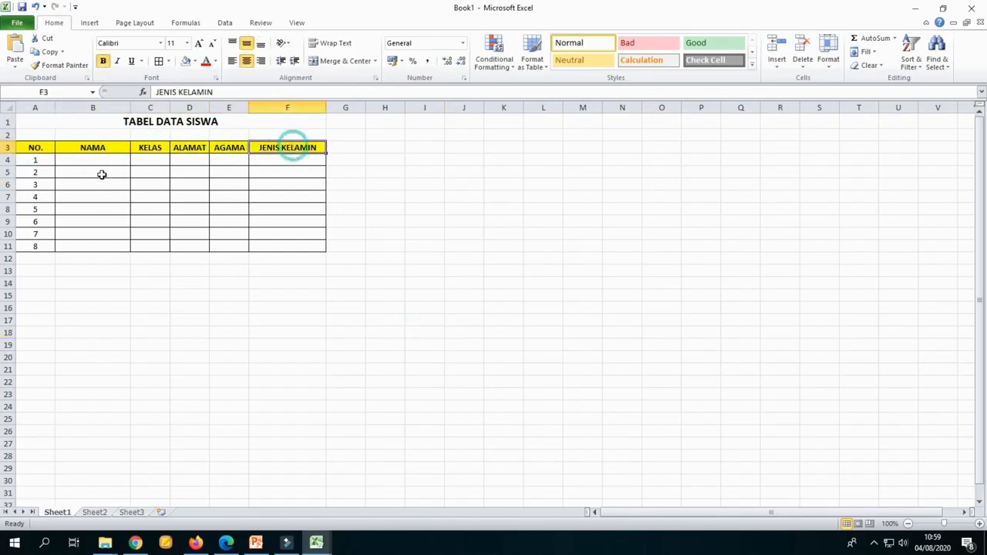
{"action": "left_click", "coordinate": [38, 164]}
{"action": "left_click", "coordinate": [35, 244]}
{"action": "left_click", "coordinate": [41, 167]}
{"action": "left_click", "coordinate": [96, 182]}
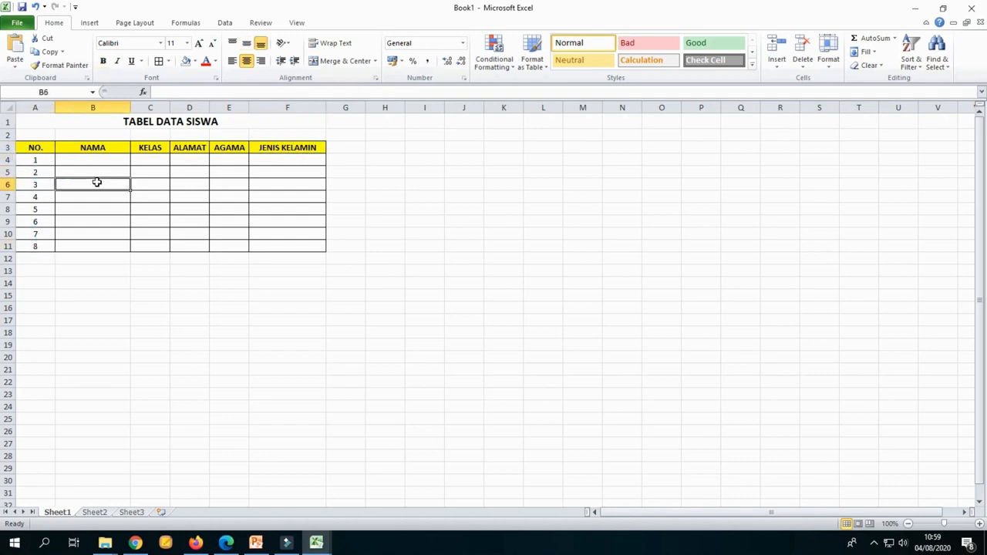
{"action": "left_click", "coordinate": [72, 159]}
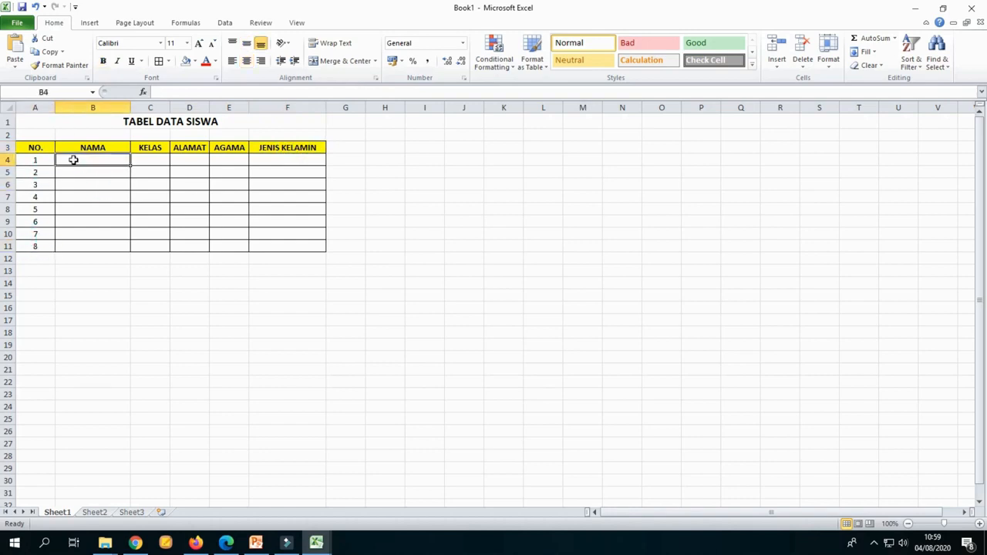
{"action": "left_click", "coordinate": [111, 179]}
{"action": "left_click", "coordinate": [227, 205]}
{"action": "left_click", "coordinate": [147, 171]}
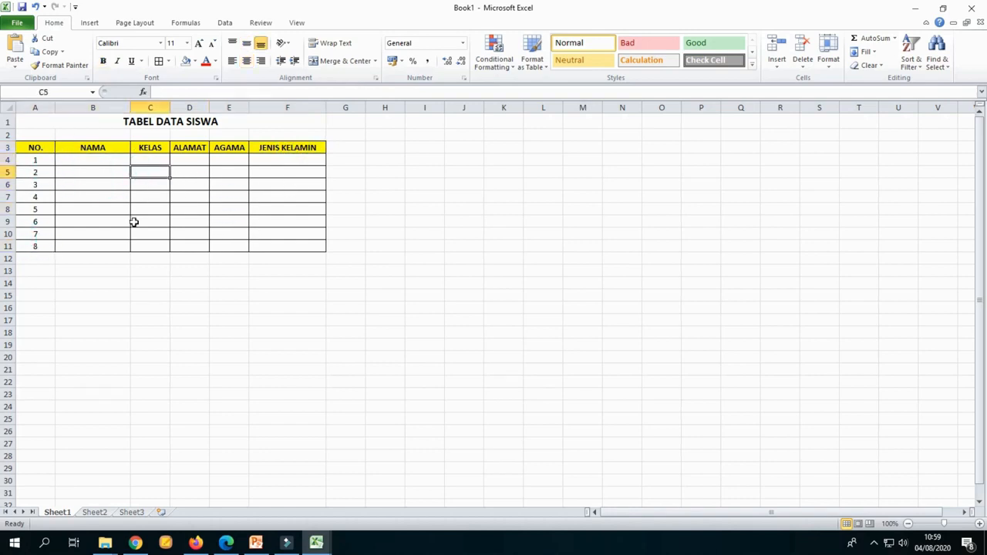
{"action": "left_click", "coordinate": [296, 221]}
{"action": "left_click", "coordinate": [424, 207]}
{"action": "left_click", "coordinate": [283, 183]}
{"action": "left_click", "coordinate": [192, 195]}
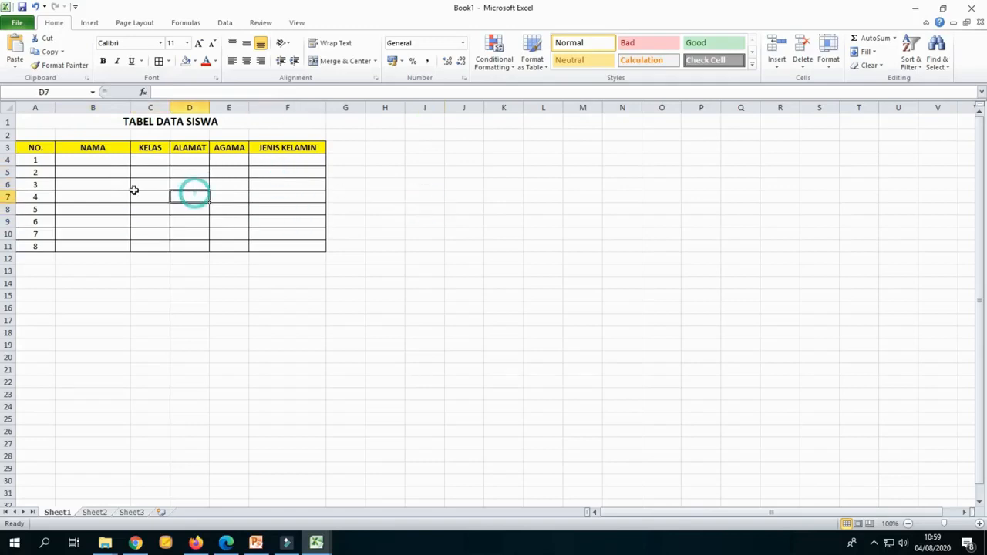
{"action": "left_click", "coordinate": [509, 234]}
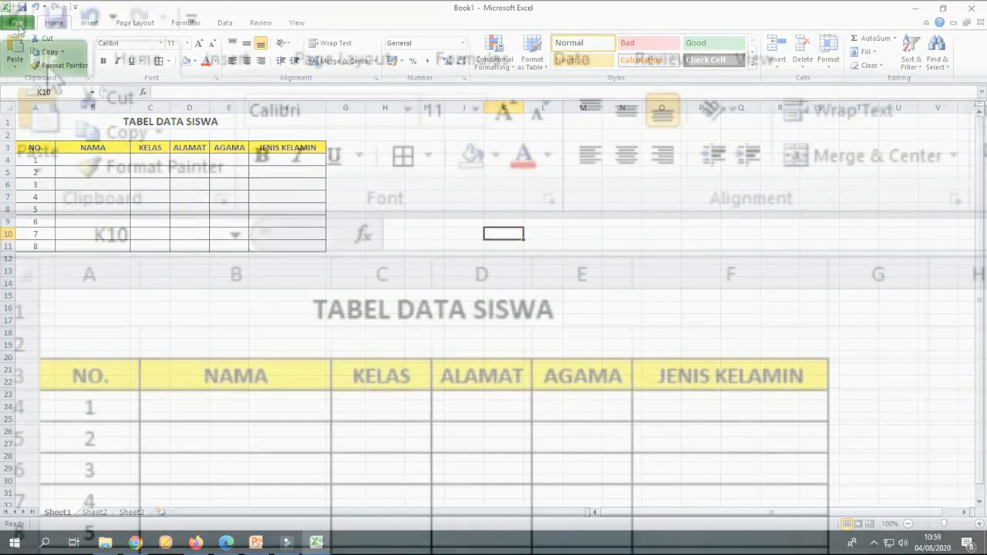
{"action": "left_click", "coordinate": [44, 60]}
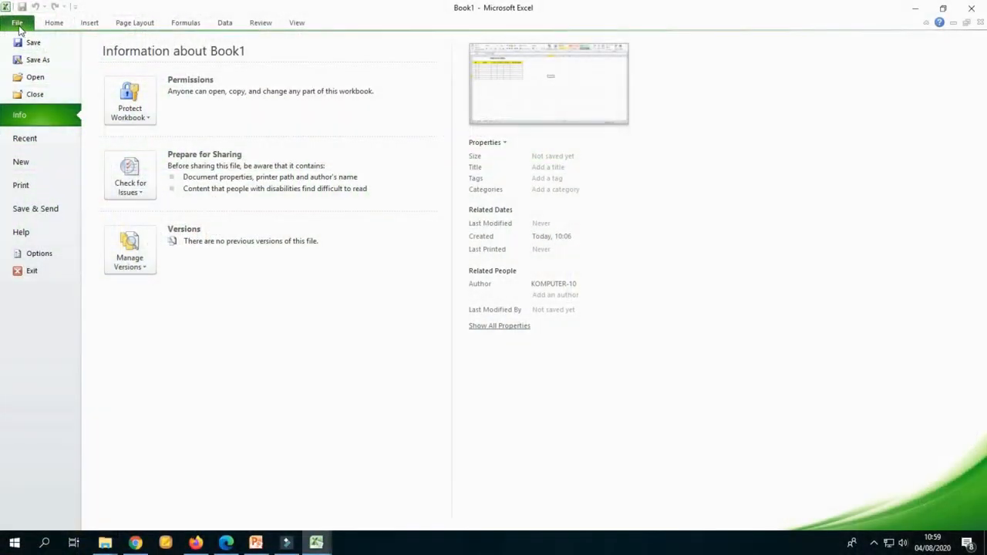
{"action": "left_click", "coordinate": [20, 27]}
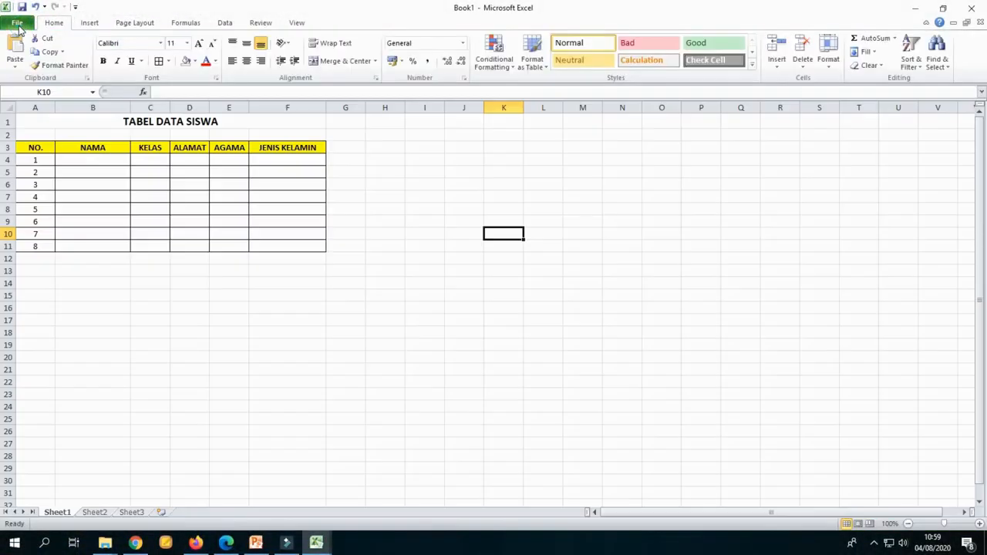
{"action": "left_click", "coordinate": [411, 245]}
{"action": "left_click", "coordinate": [413, 171]}
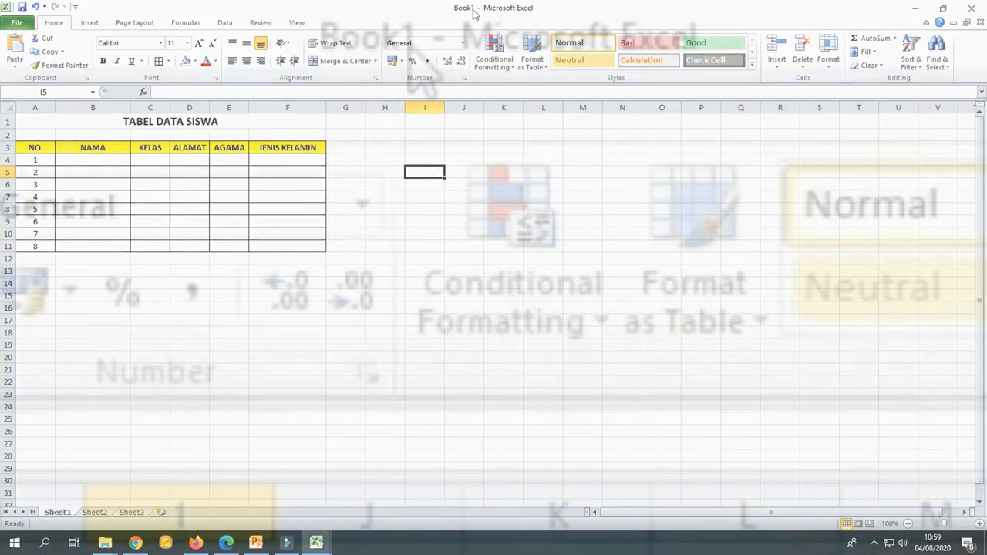
{"action": "left_click", "coordinate": [467, 158]}
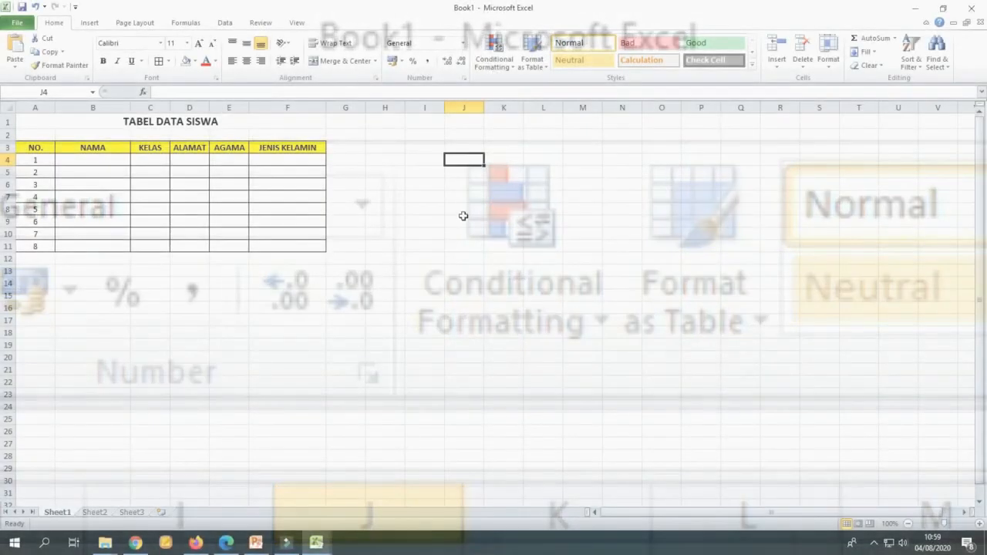
{"action": "left_click", "coordinate": [463, 221]}
Step: Start saving the workbook and choose USB Drive (F:) as the save location
{"action": "left_click", "coordinate": [16, 23]}
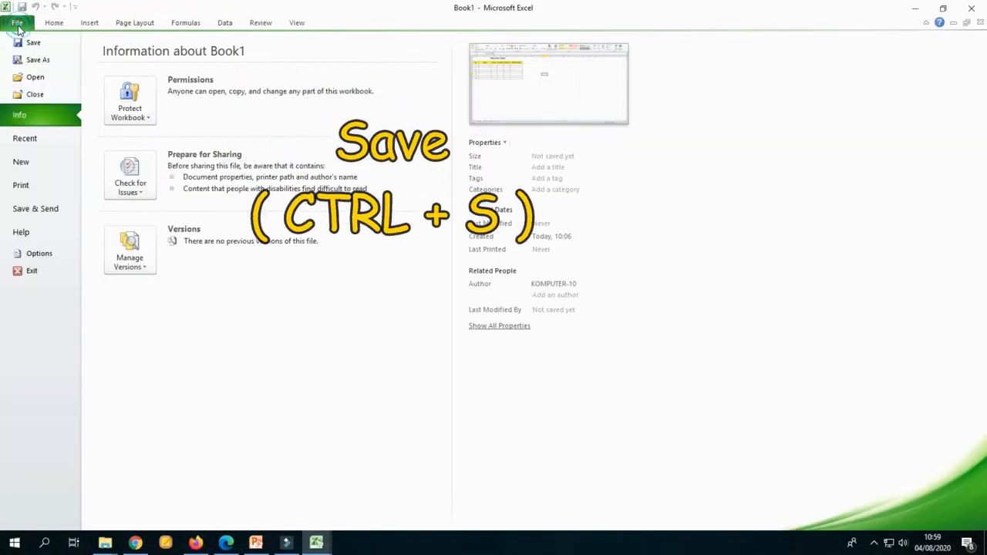
{"action": "left_click", "coordinate": [33, 41]}
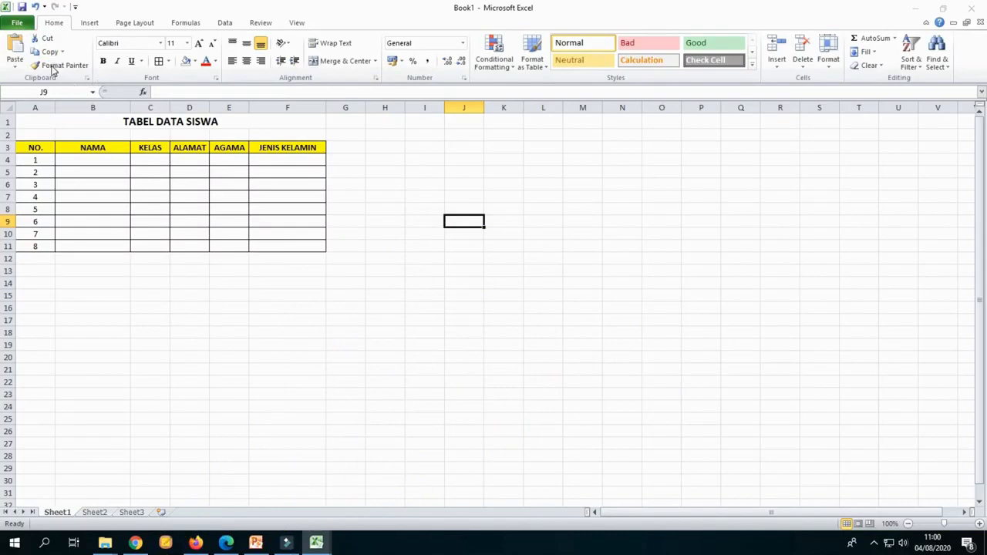
{"action": "left_click_drag", "start_coordinate": [204, 13], "coordinate": [383, 125]}
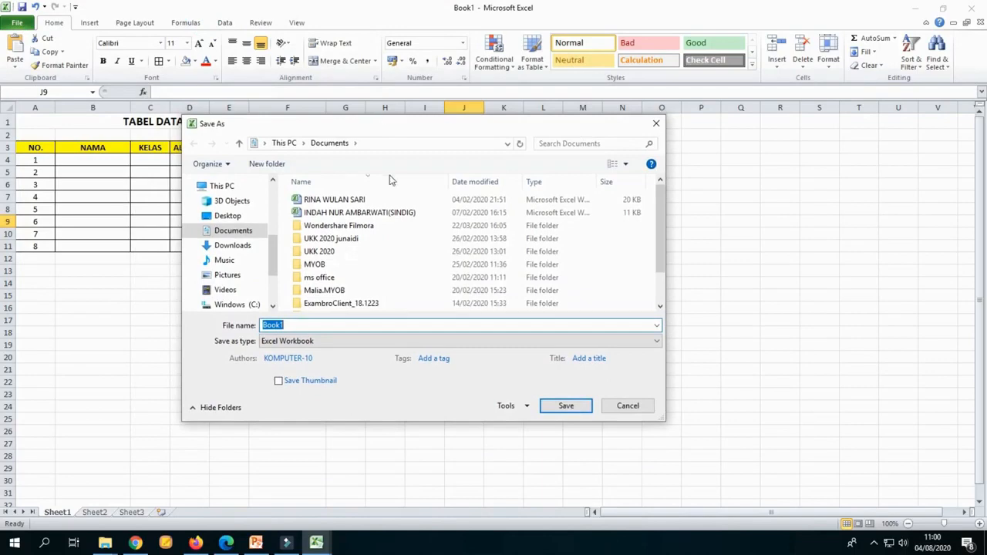
{"action": "left_click_drag", "start_coordinate": [474, 134], "coordinate": [498, 134]}
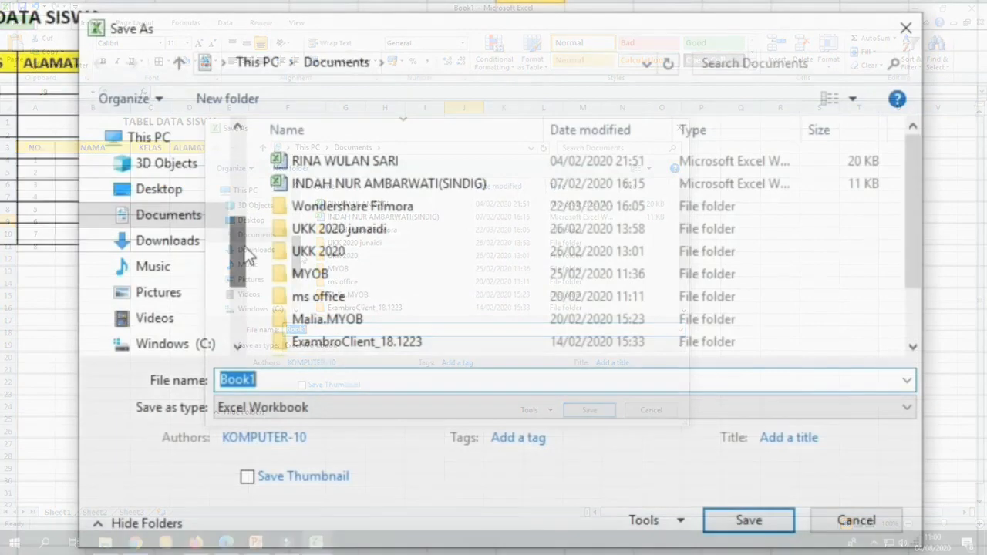
{"action": "left_click", "coordinate": [237, 261]}
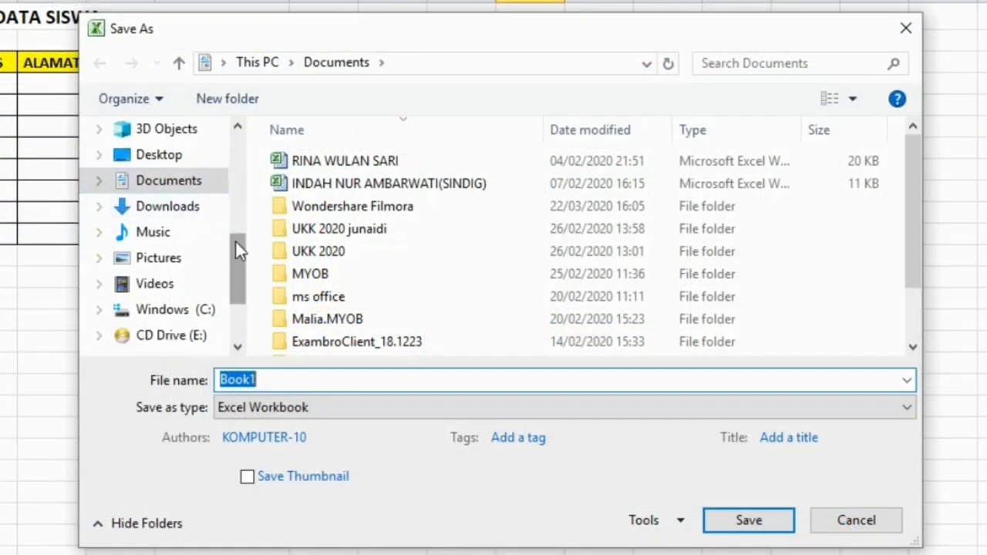
{"action": "left_click_drag", "start_coordinate": [237, 270], "coordinate": [240, 306]}
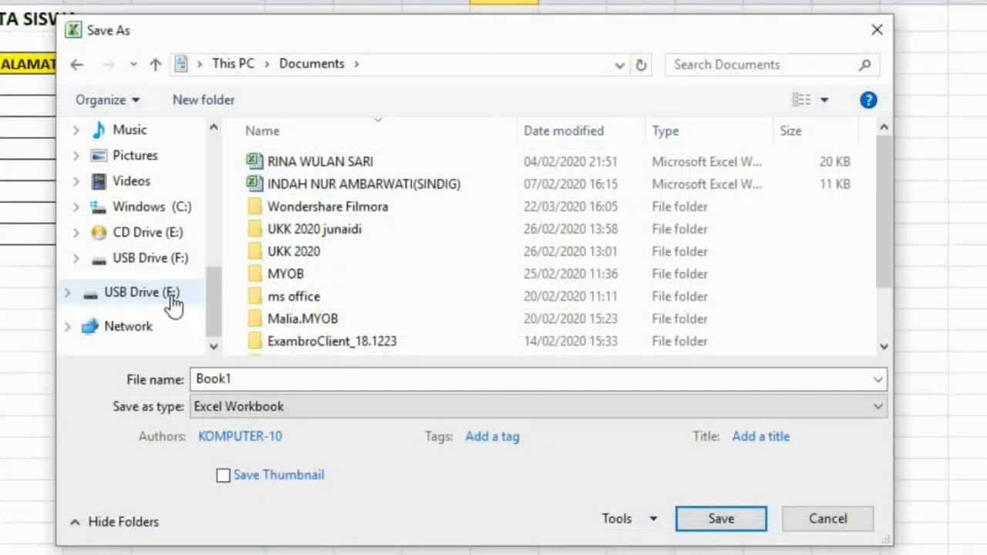
{"action": "left_click", "coordinate": [172, 302]}
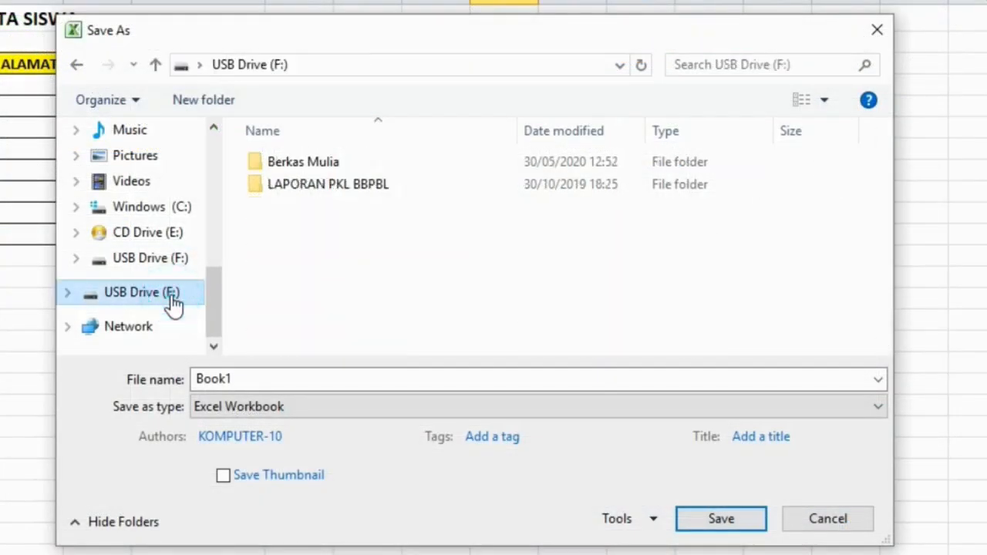
Step: Create a folder named LATIHAN on USB Drive (F:) and open it as the save location
{"action": "left_click", "coordinate": [222, 106]}
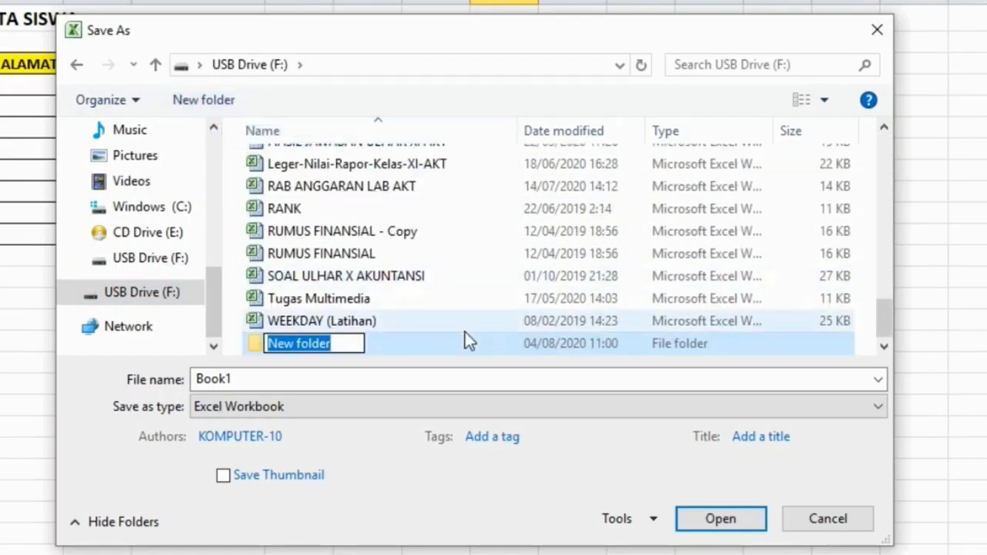
{"action": "type", "text": "LATIHAN"}
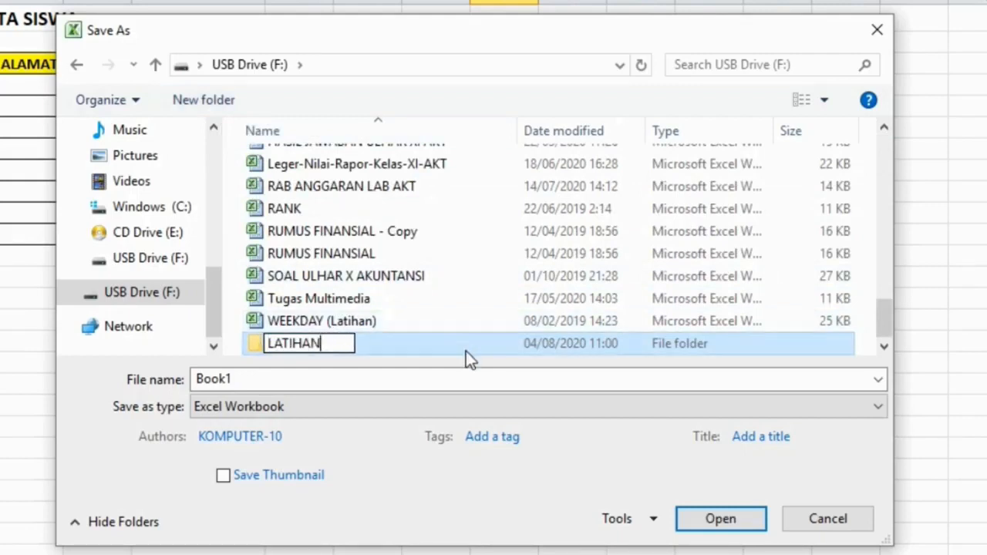
{"action": "left_click", "coordinate": [467, 353]}
{"action": "double_click", "coordinate": [464, 351]}
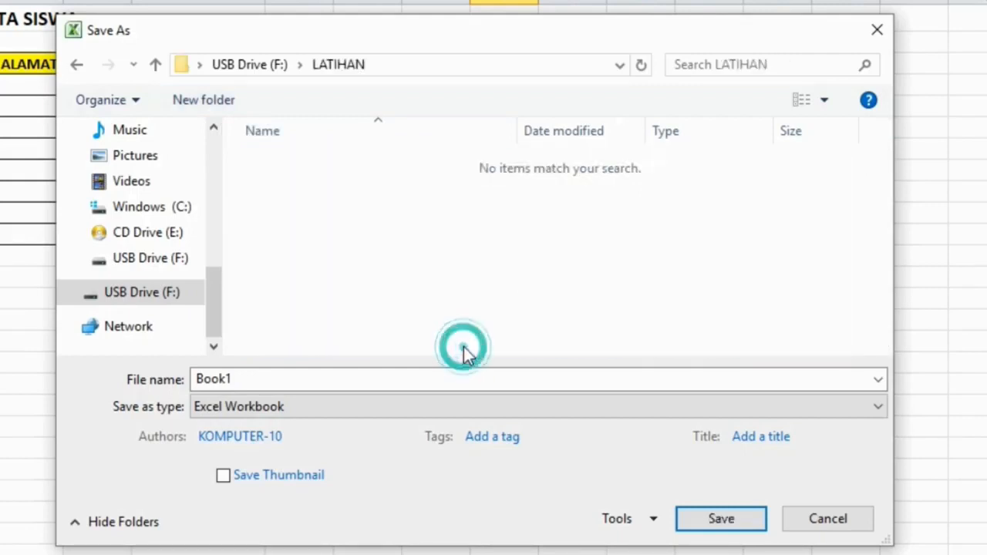
Step: Name the file LATIHAN EXCEL and save it in the LATIHAN folder as an Excel Workbook
{"action": "left_click", "coordinate": [332, 380]}
{"action": "left_click", "coordinate": [304, 381]}
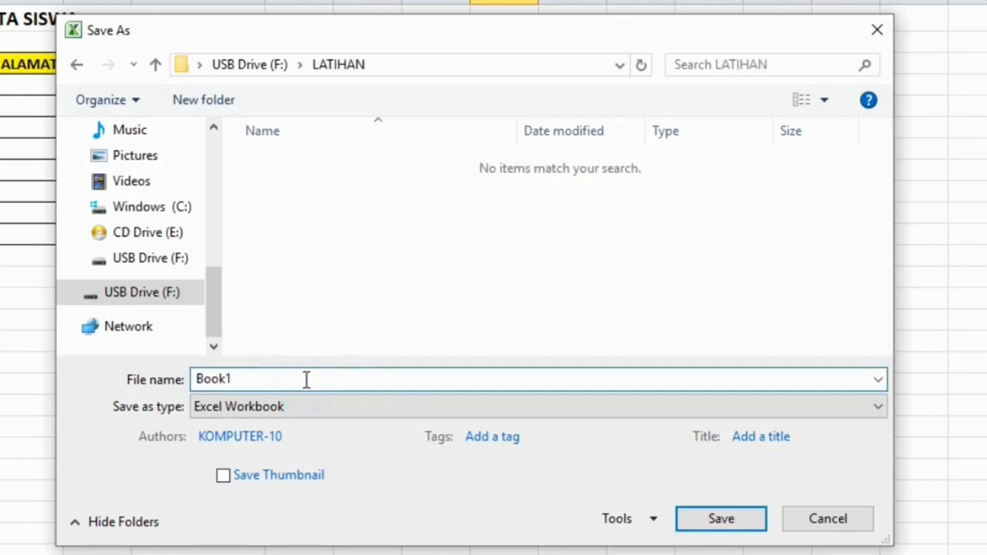
{"action": "left_click", "coordinate": [301, 376]}
{"action": "left_click_drag", "start_coordinate": [298, 375], "coordinate": [195, 386]}
{"action": "left_click", "coordinate": [270, 380]}
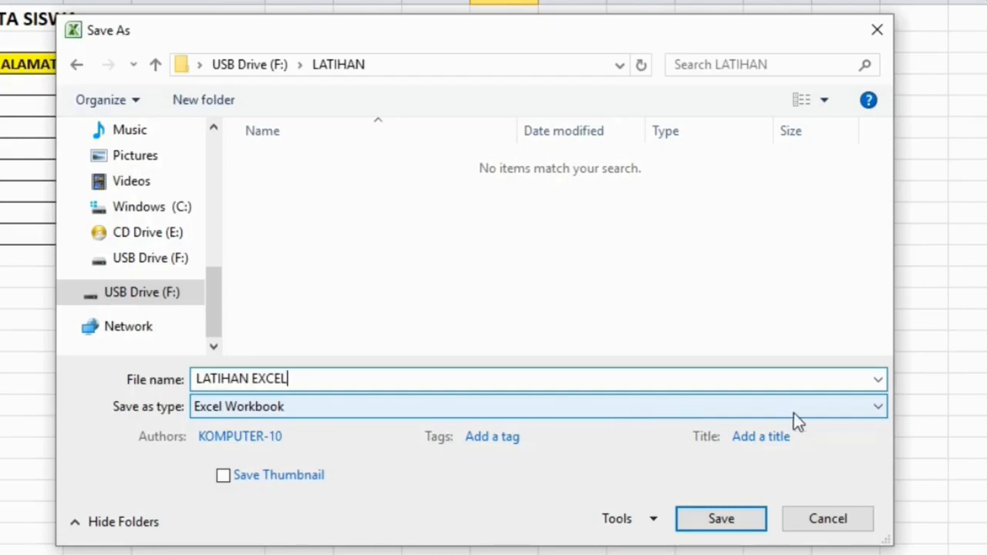
{"action": "left_click", "coordinate": [534, 413]}
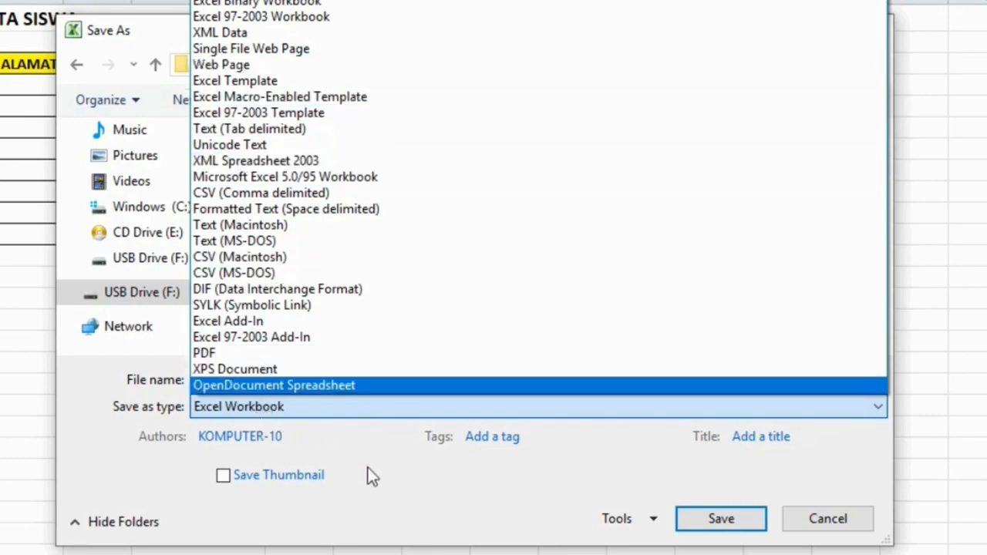
{"action": "left_click", "coordinate": [385, 476]}
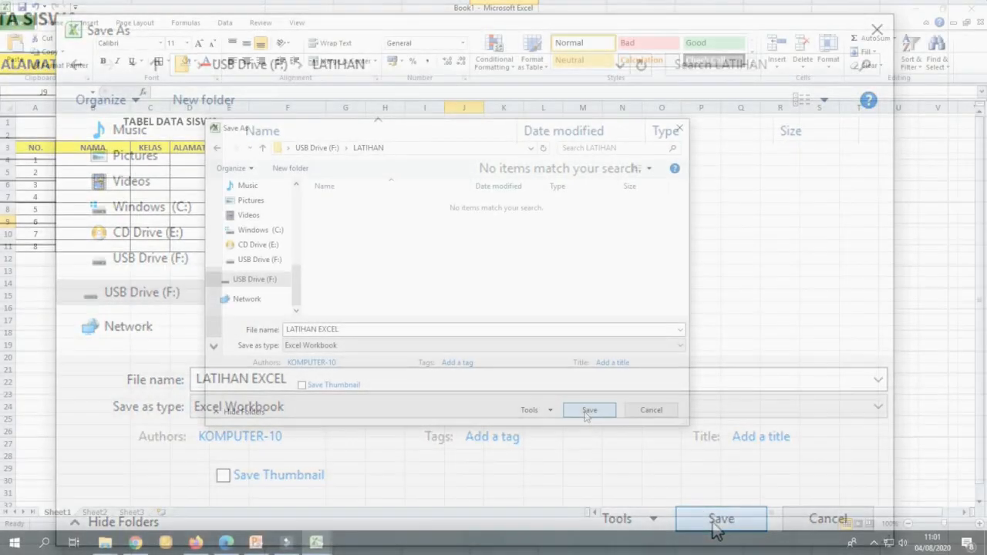
{"action": "left_click", "coordinate": [588, 410]}
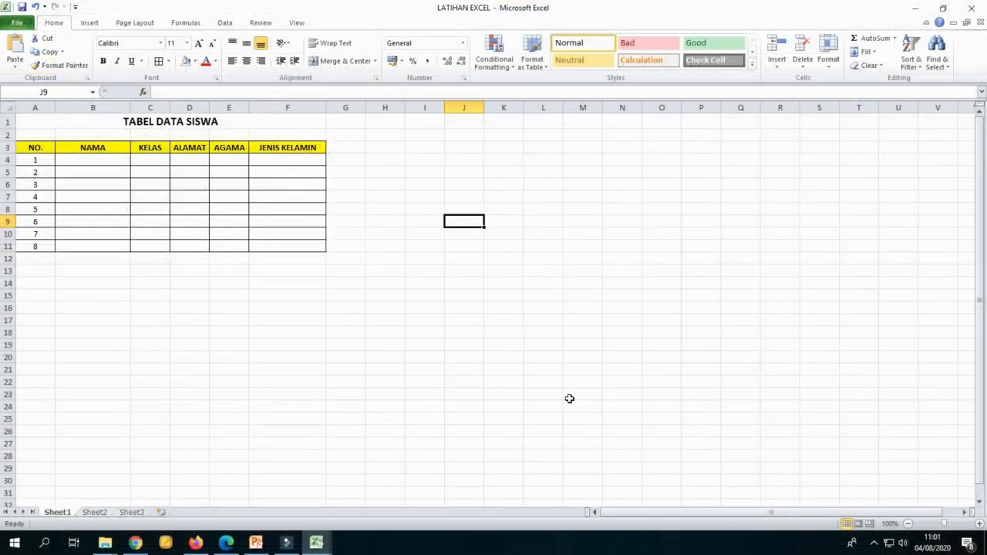
{"action": "left_click", "coordinate": [463, 256]}
{"action": "left_click", "coordinate": [424, 284]}
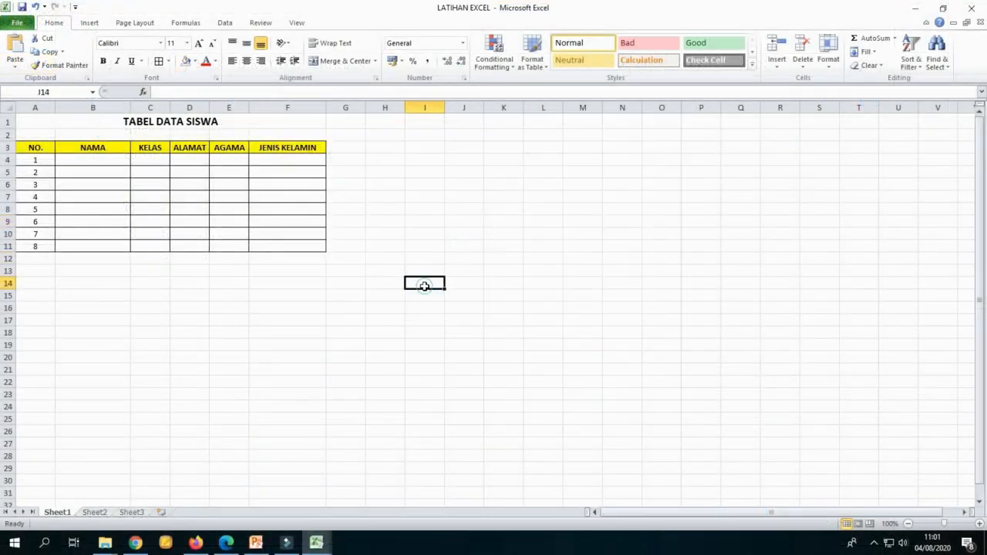
{"action": "left_click", "coordinate": [460, 170]}
{"action": "left_click", "coordinate": [574, 196]}
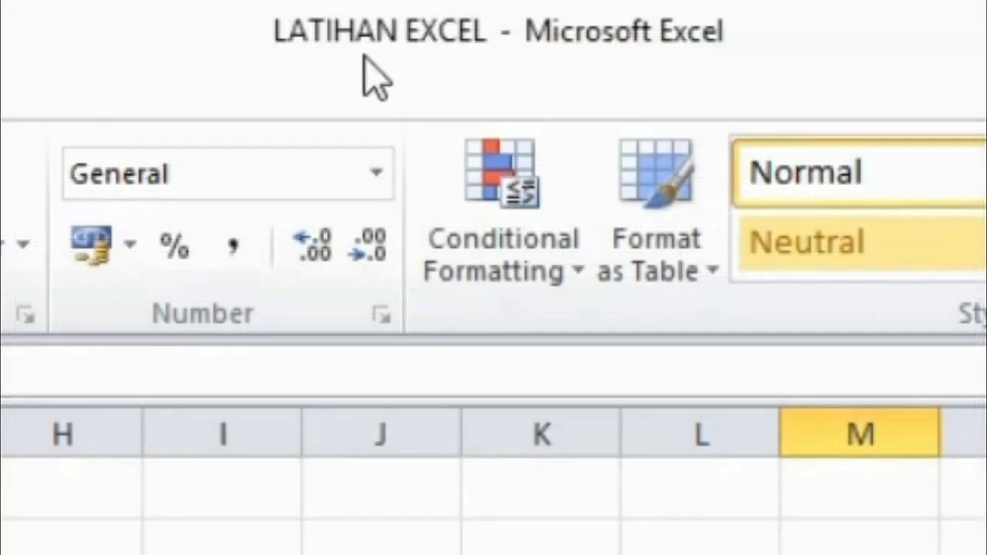
{"action": "left_click", "coordinate": [381, 552]}
{"action": "left_click", "coordinate": [424, 197]}
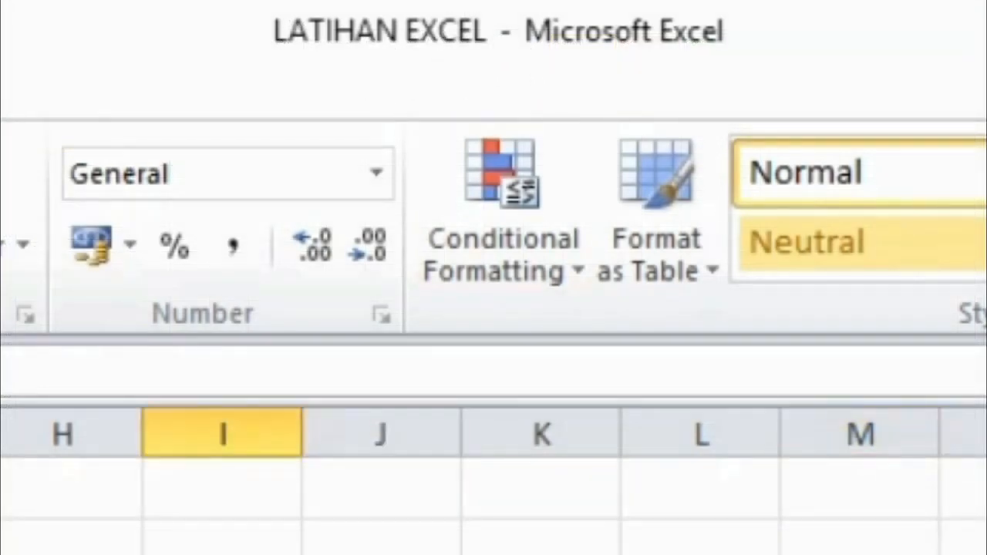
{"action": "left_click", "coordinate": [171, 121]}
{"action": "left_click", "coordinate": [424, 234]}
{"action": "left_click", "coordinate": [424, 174]}
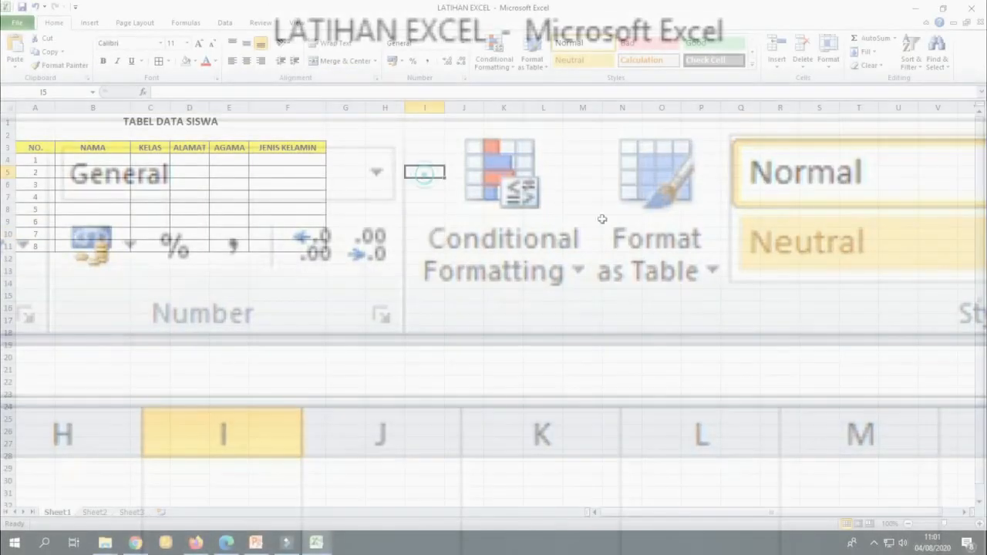
{"action": "left_click", "coordinate": [602, 220]}
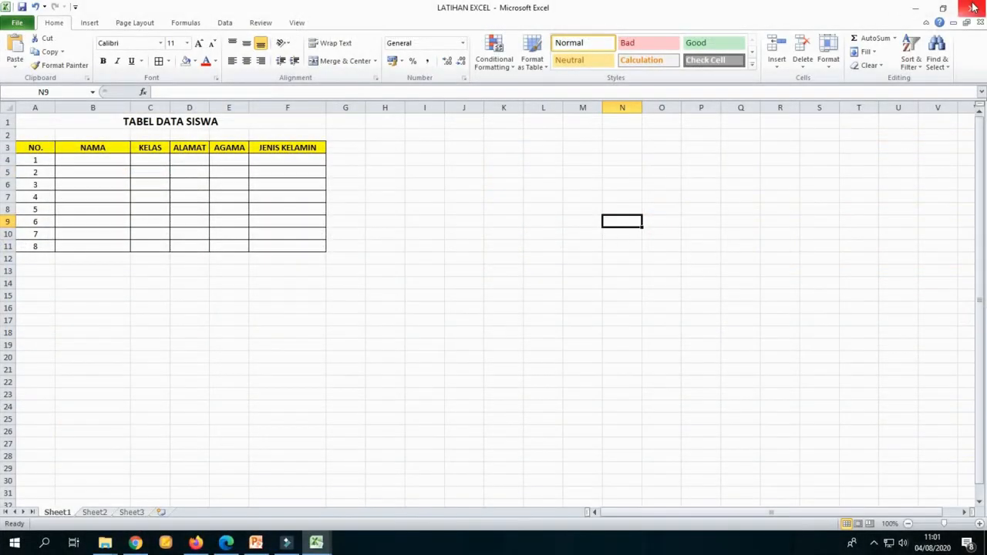
Step: Close Excel and restart it from the desktop with the blank workbook's window maximized
{"action": "left_click", "coordinate": [17, 23]}
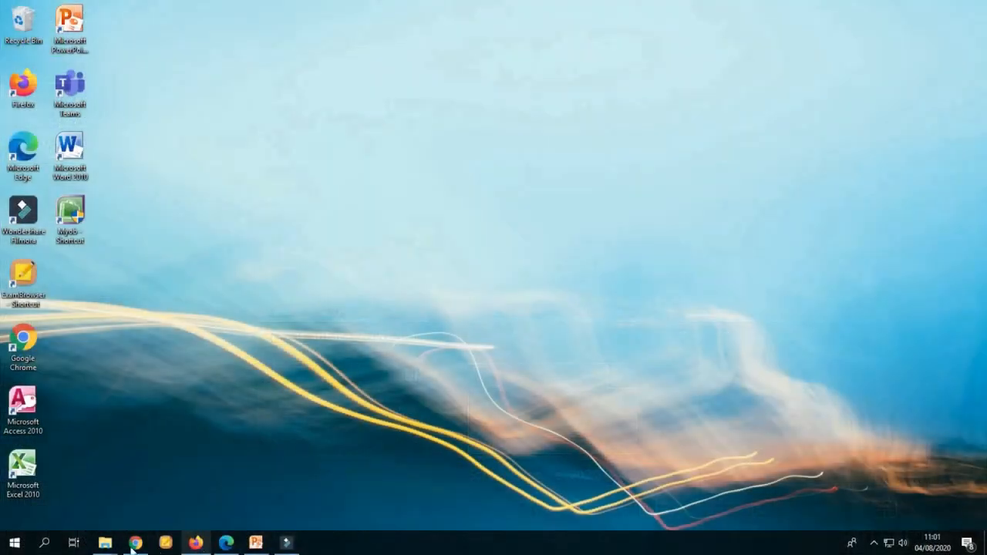
{"action": "double_click", "coordinate": [28, 466]}
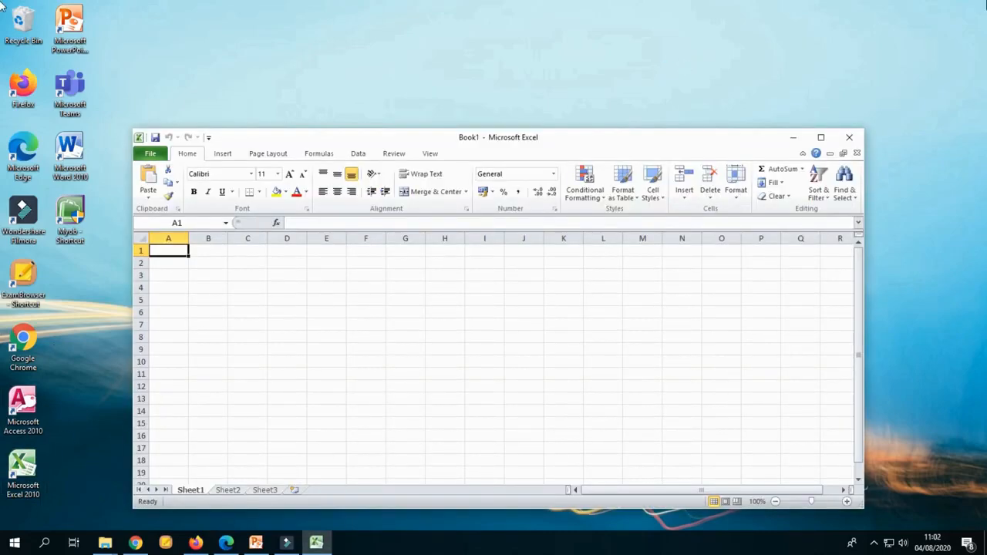
{"action": "left_click", "coordinate": [820, 137]}
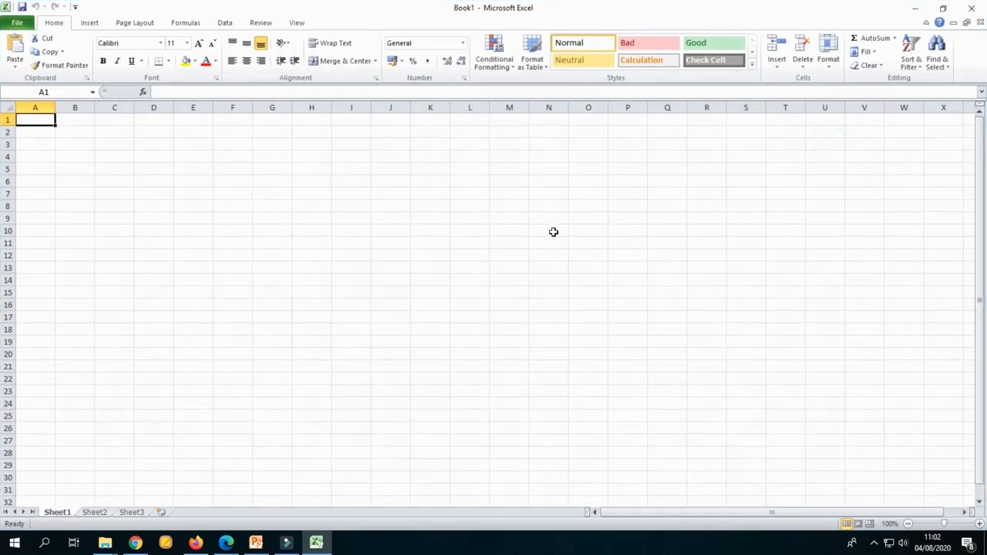
{"action": "left_click", "coordinate": [552, 230]}
{"action": "left_click", "coordinate": [455, 192]}
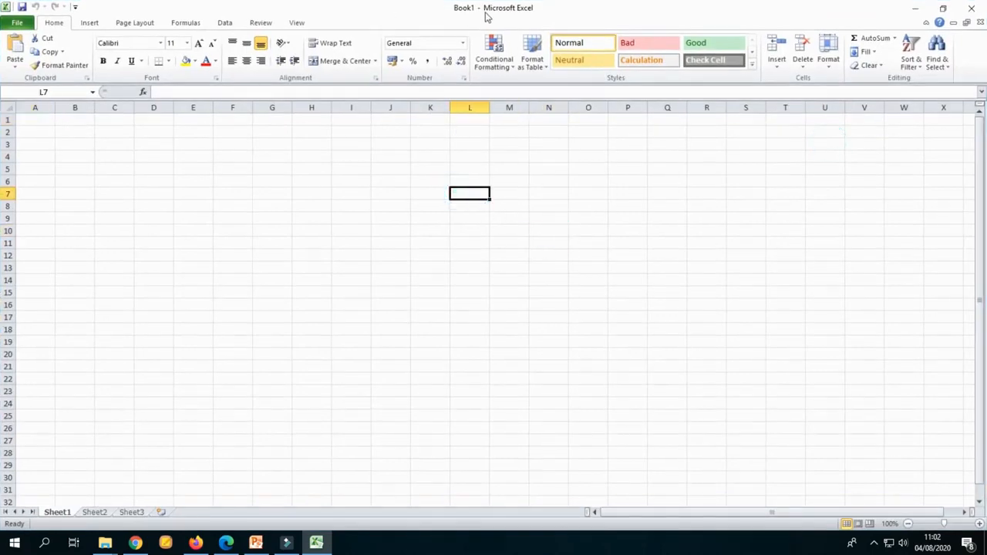
{"action": "left_click", "coordinate": [469, 153]}
{"action": "left_click", "coordinate": [304, 168]}
{"action": "left_click", "coordinate": [294, 252]}
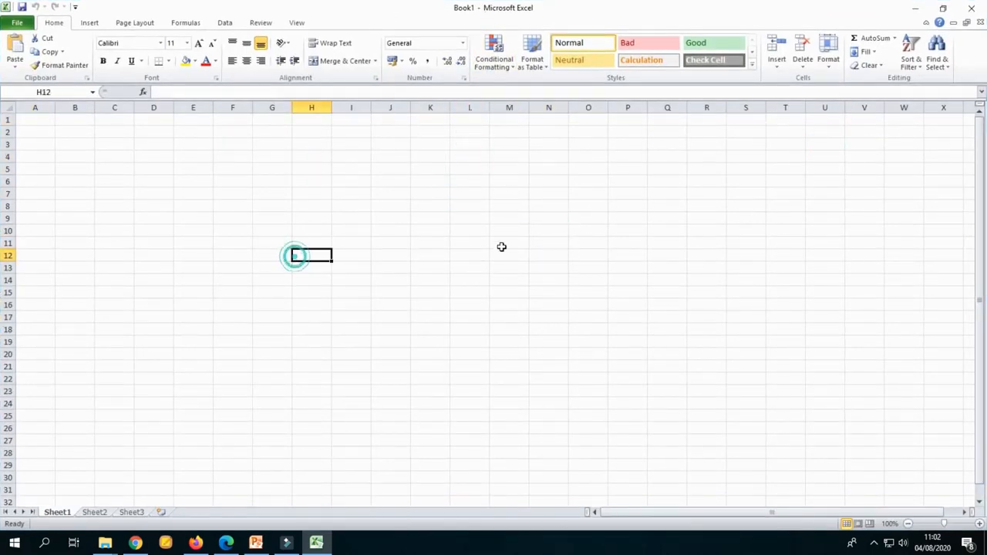
{"action": "left_click", "coordinate": [502, 245]}
{"action": "left_click", "coordinate": [391, 292]}
{"action": "left_click", "coordinate": [546, 268]}
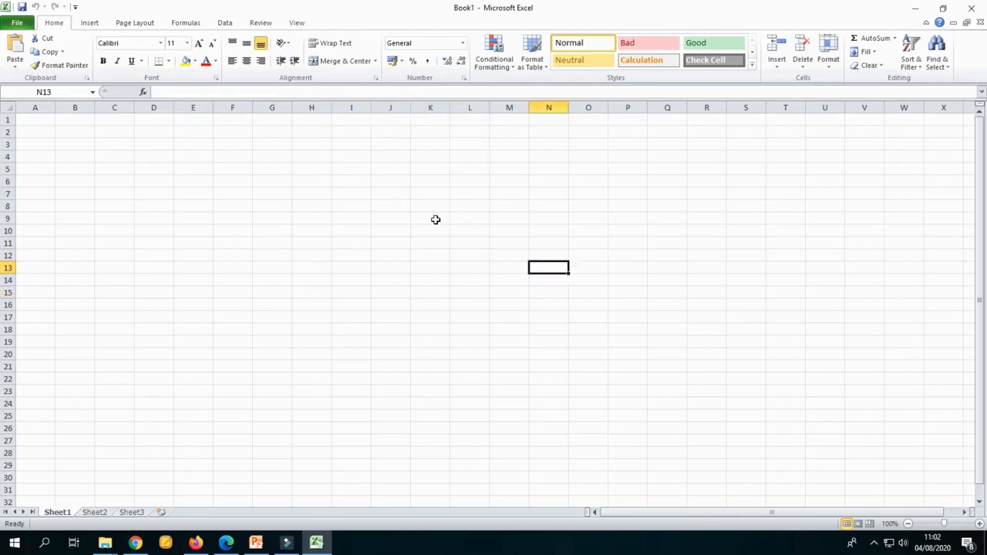
{"action": "left_click", "coordinate": [354, 246]}
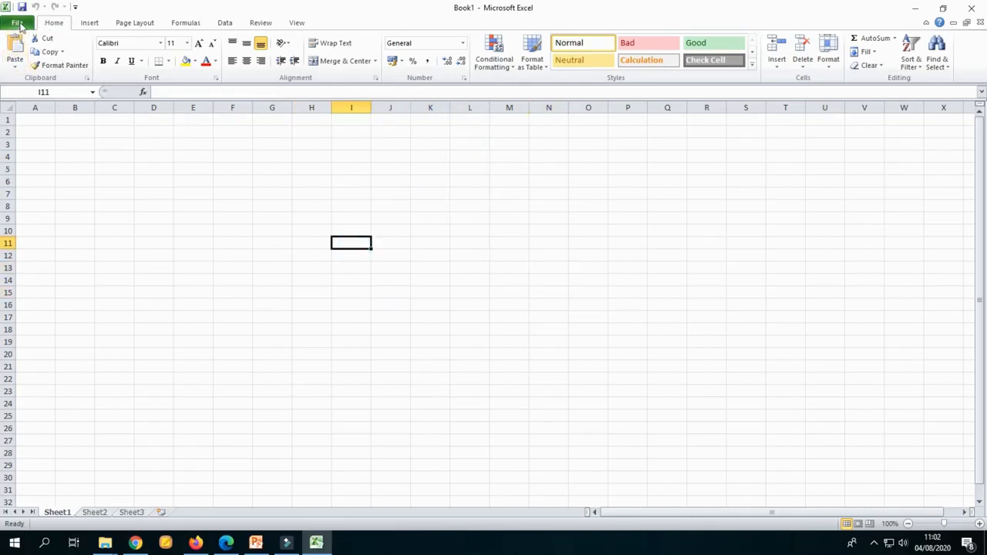
{"action": "left_click", "coordinate": [219, 193]}
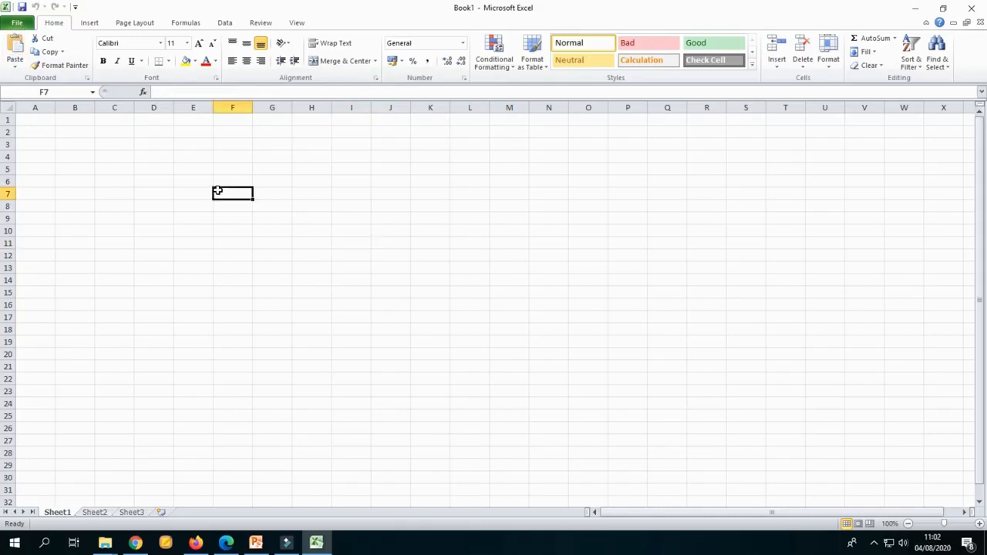
Step: Start opening an existing workbook and browse to USB Drive (F:)
{"action": "left_click", "coordinate": [17, 24]}
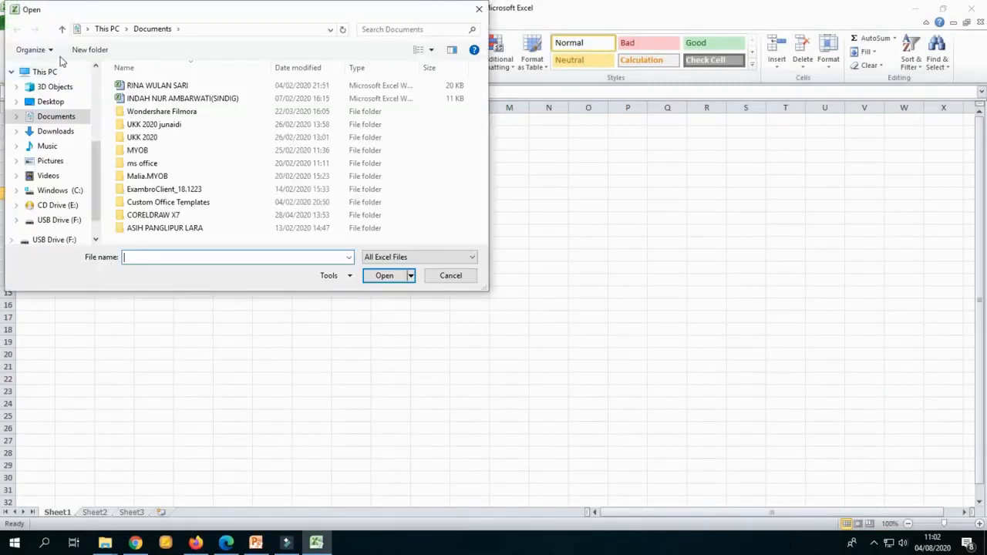
{"action": "left_click_drag", "start_coordinate": [166, 15], "coordinate": [293, 133]}
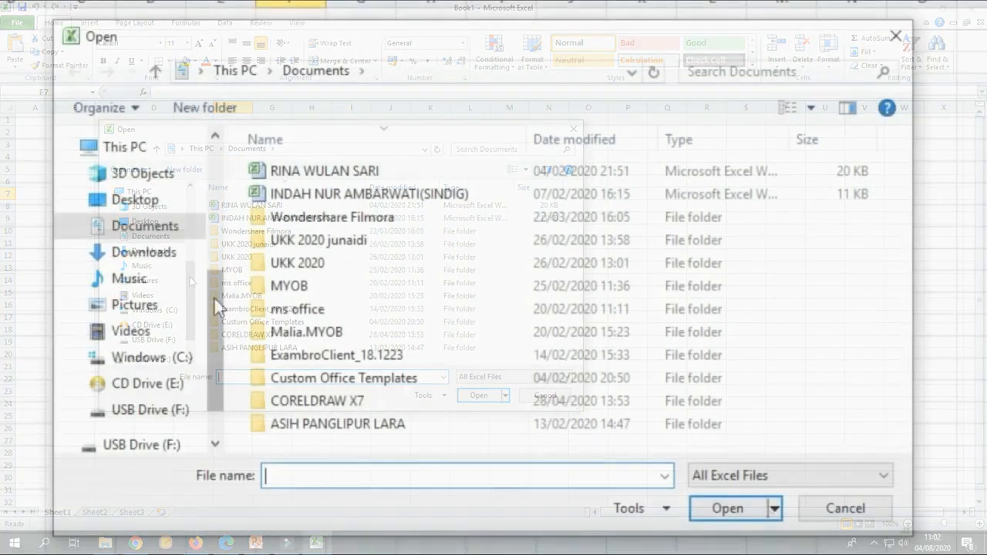
{"action": "left_click_drag", "start_coordinate": [214, 298], "coordinate": [227, 230]}
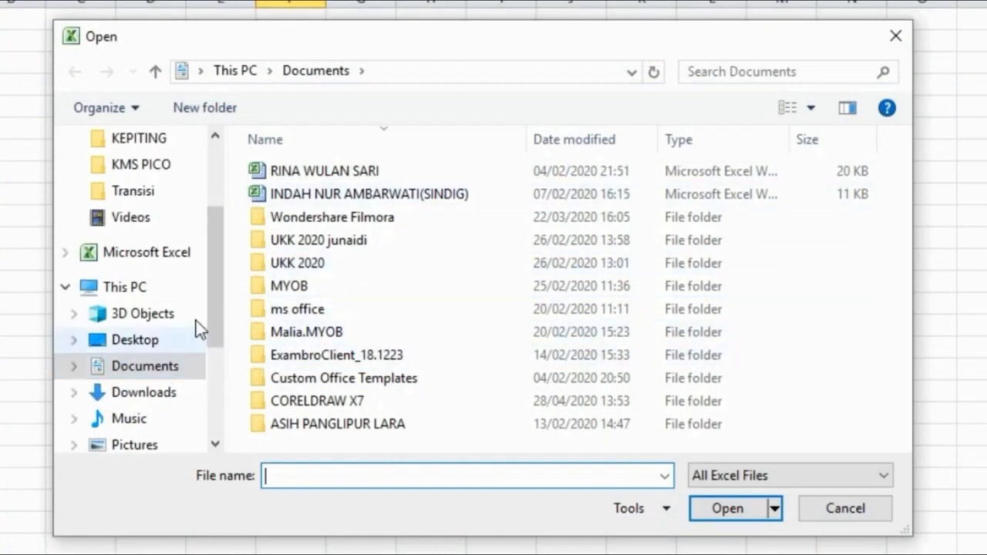
{"action": "left_click_drag", "start_coordinate": [218, 302], "coordinate": [211, 379]}
{"action": "left_click", "coordinate": [174, 385]}
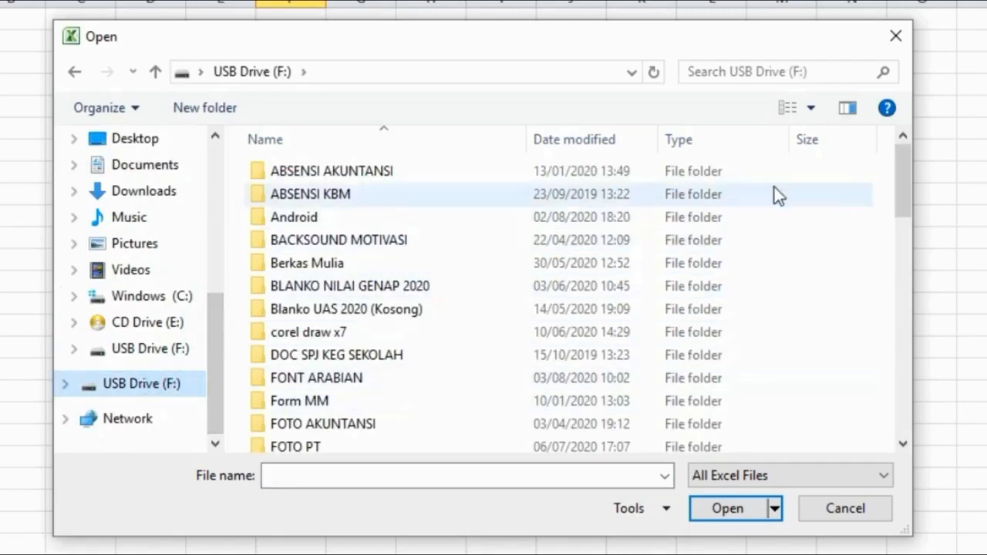
Step: Open the LATIHAN EXCEL workbook from the LATIHAN folder on USB Drive (F:)
{"action": "left_click_drag", "start_coordinate": [906, 184], "coordinate": [905, 235]}
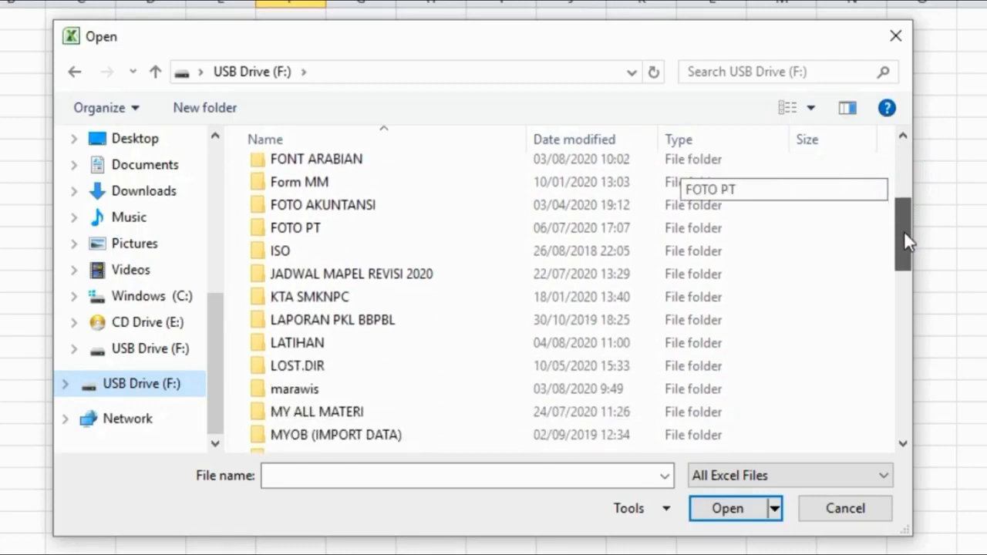
{"action": "double_click", "coordinate": [312, 346]}
{"action": "left_click", "coordinate": [319, 176]}
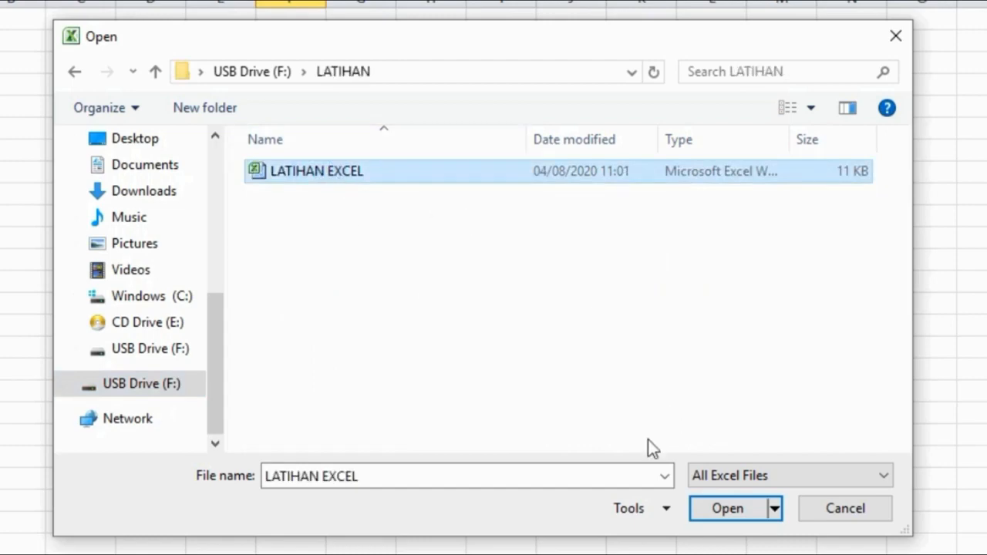
{"action": "left_click", "coordinate": [725, 510]}
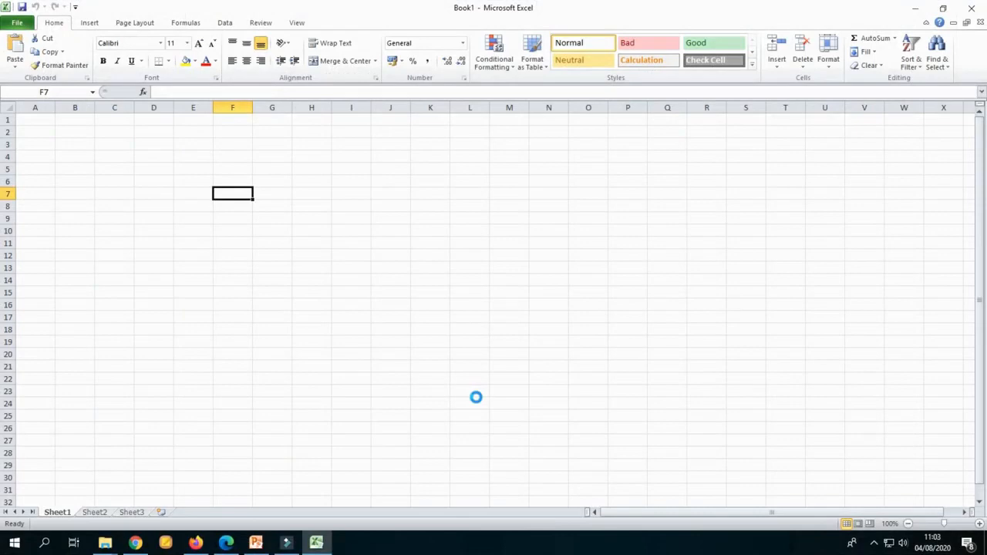
{"action": "left_click", "coordinate": [424, 295]}
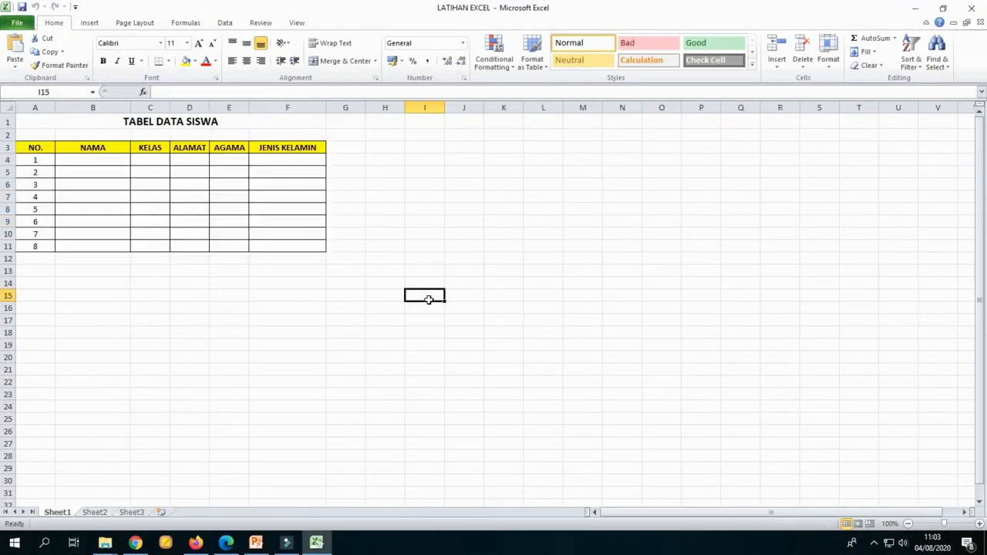
{"action": "left_click", "coordinate": [386, 163]}
{"action": "left_click", "coordinate": [185, 120]}
{"action": "left_click", "coordinate": [424, 221]}
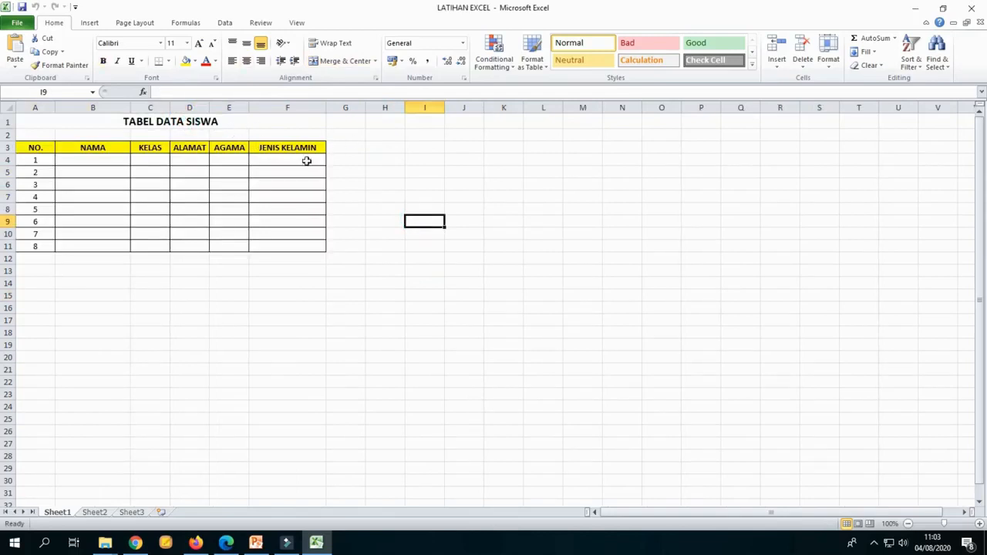
{"action": "key", "text": "Left"}
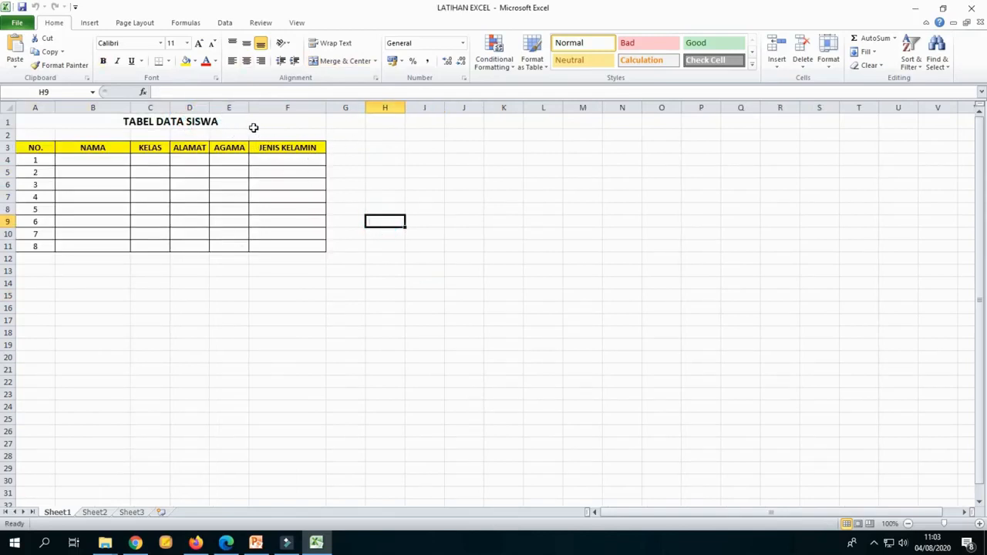
{"action": "left_click", "coordinate": [251, 124]}
{"action": "left_click", "coordinate": [372, 221]}
{"action": "left_click", "coordinate": [262, 123]}
{"action": "left_click", "coordinate": [376, 231]}
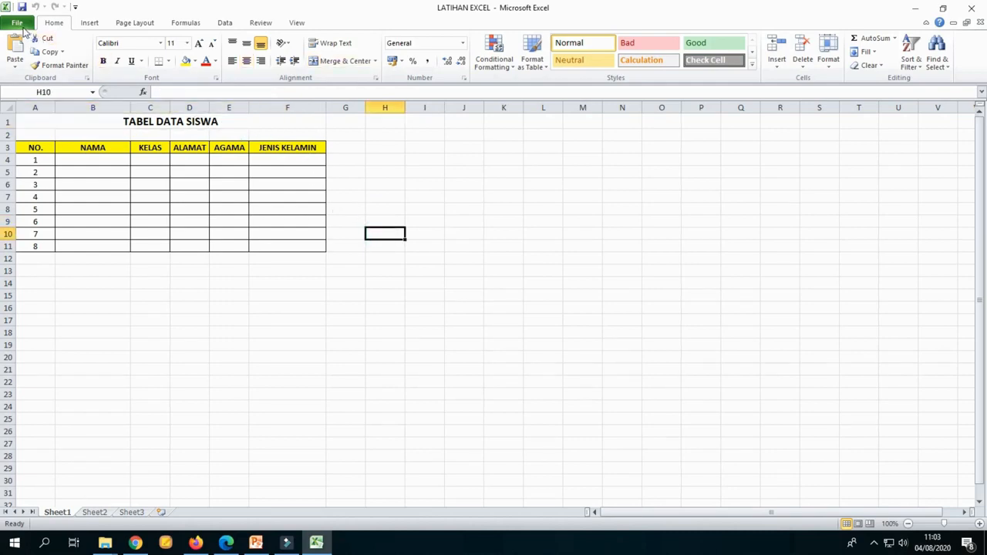
{"action": "left_click", "coordinate": [320, 136]}
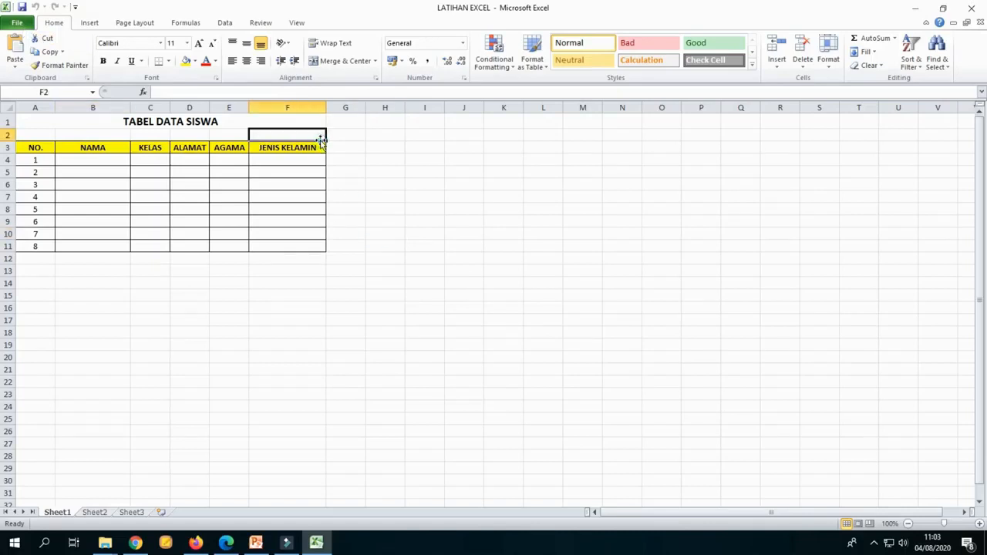
{"action": "left_click", "coordinate": [16, 23]}
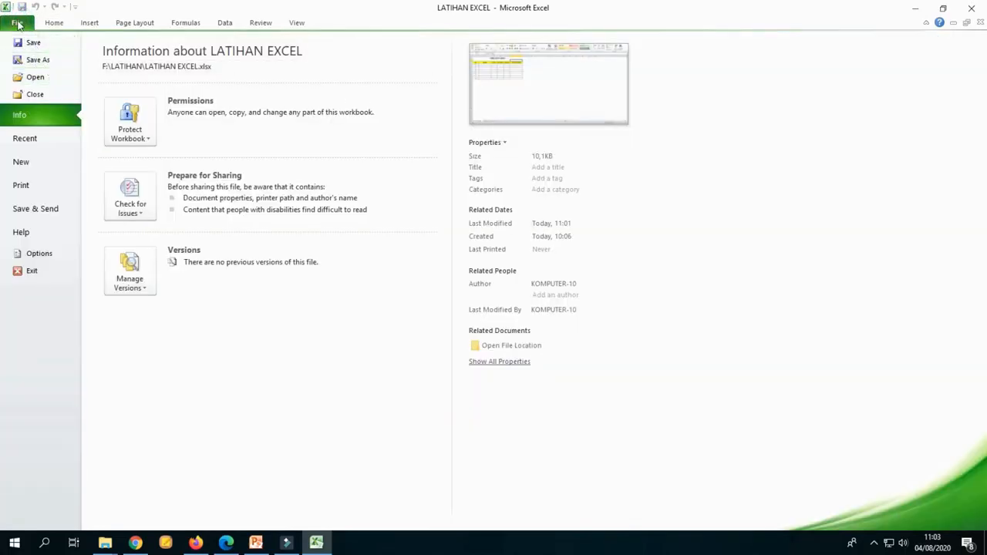
{"action": "left_click", "coordinate": [17, 25]}
{"action": "left_click", "coordinate": [395, 257]}
{"action": "left_click", "coordinate": [17, 23]}
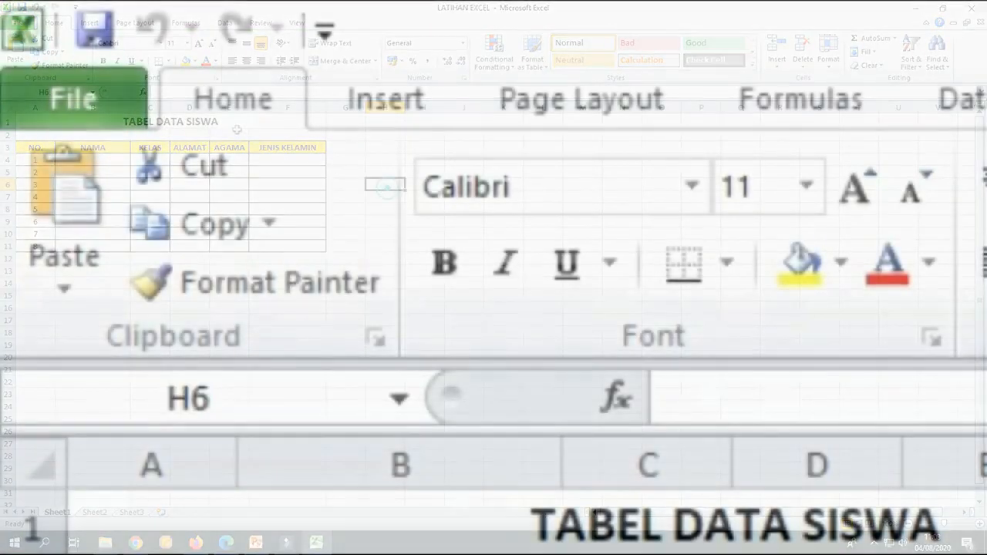
{"action": "left_click", "coordinate": [42, 123]}
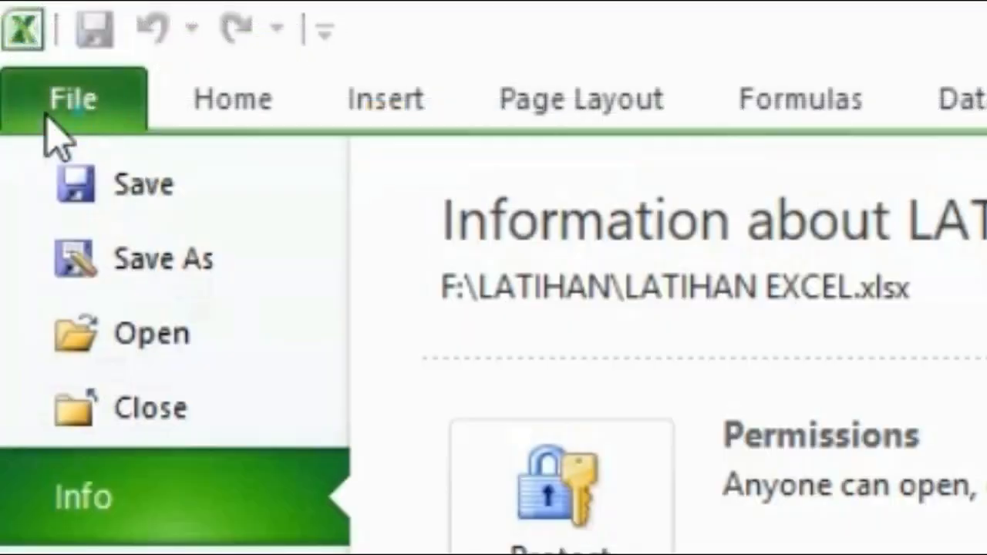
{"action": "left_click", "coordinate": [94, 108]}
{"action": "left_click", "coordinate": [456, 518]}
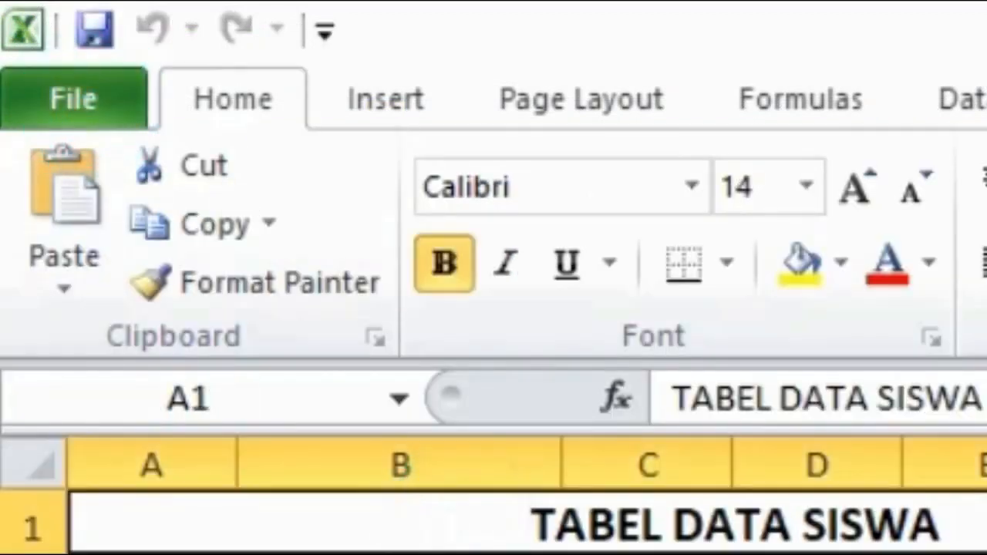
{"action": "left_click", "coordinate": [986, 554]}
{"action": "left_click", "coordinate": [982, 527]}
{"action": "left_click", "coordinate": [68, 104]}
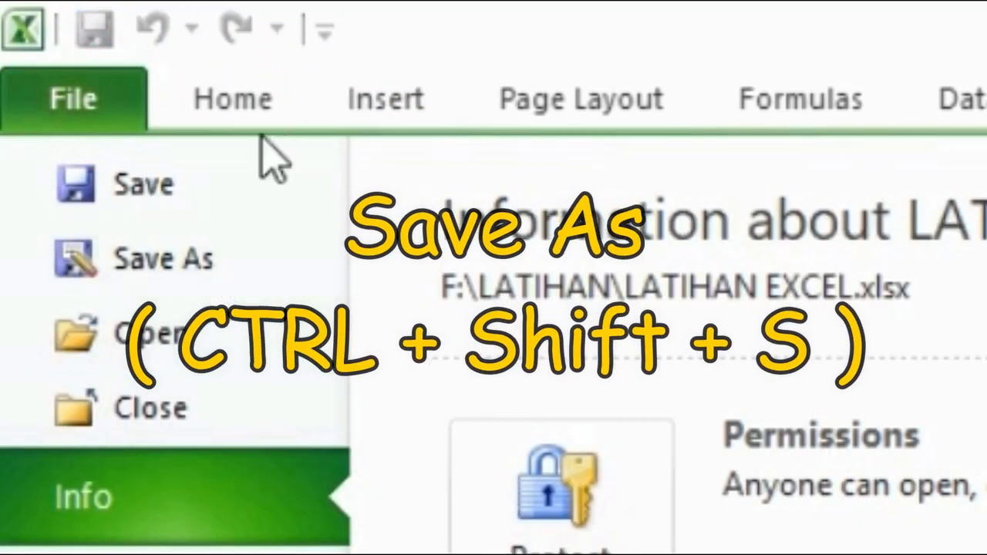
{"action": "left_click", "coordinate": [68, 108]}
Step: Save a copy of the workbook as LATIHAN EXCEL 2 in the LATIHAN folder on USB Drive (F:), as an Excel Workbook
{"action": "left_click", "coordinate": [66, 107]}
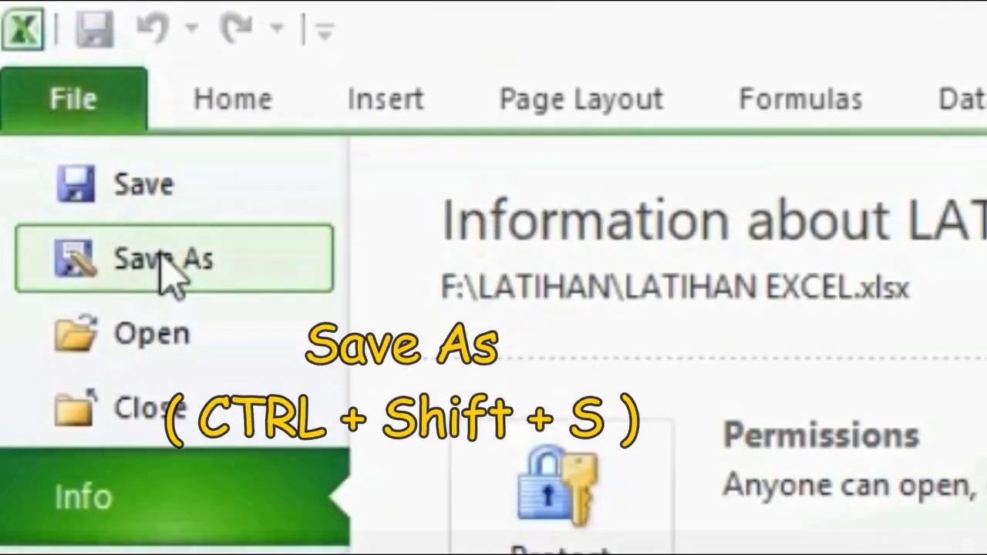
{"action": "left_click", "coordinate": [160, 252]}
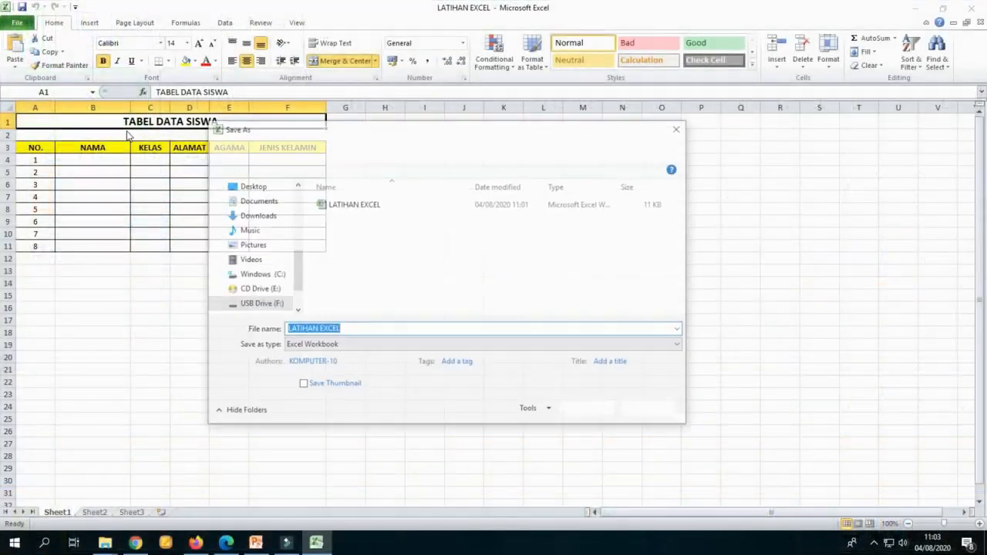
{"action": "left_click_drag", "start_coordinate": [264, 135], "coordinate": [335, 133]}
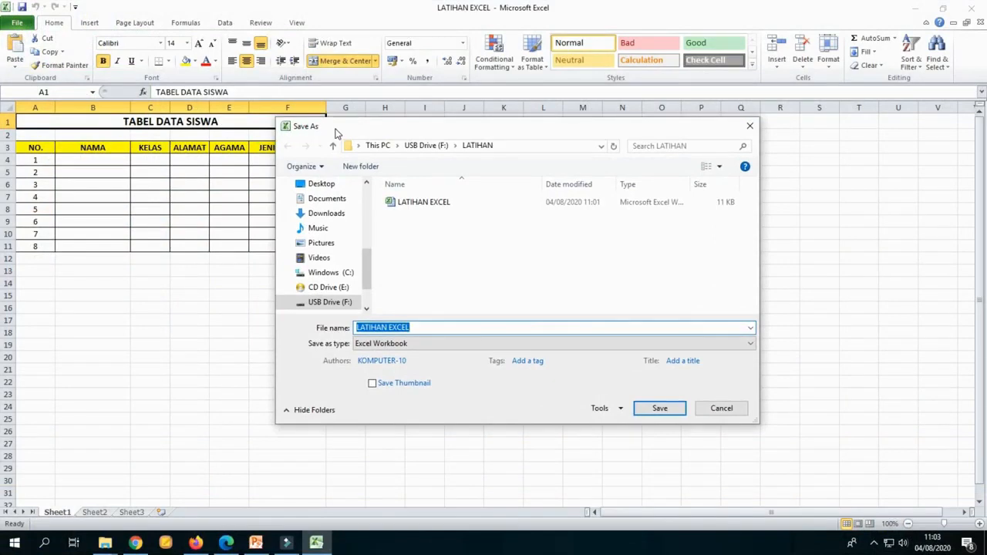
{"action": "left_click_drag", "start_coordinate": [495, 132], "coordinate": [393, 173]}
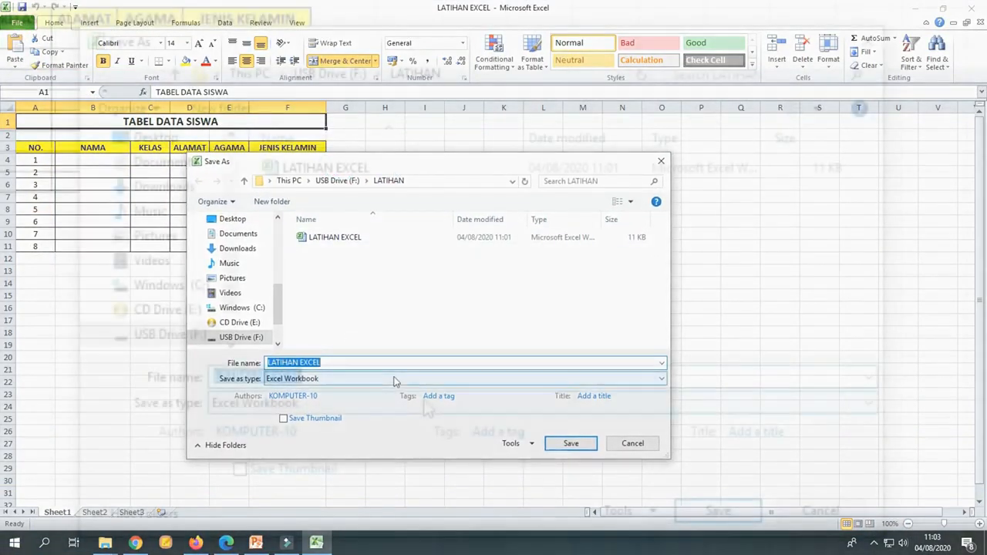
{"action": "left_click", "coordinate": [394, 362]}
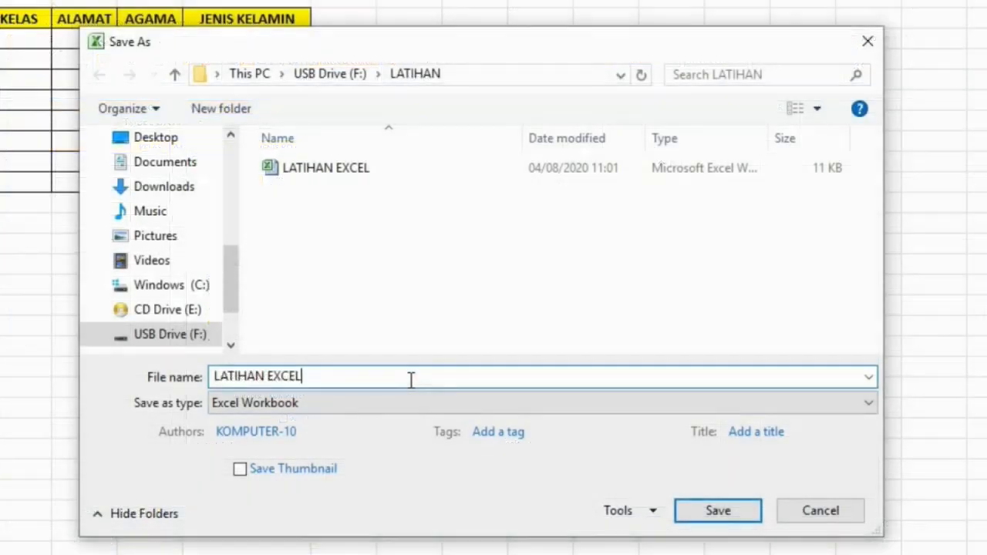
{"action": "type", "text": "2"}
{"action": "left_click", "coordinate": [724, 515]}
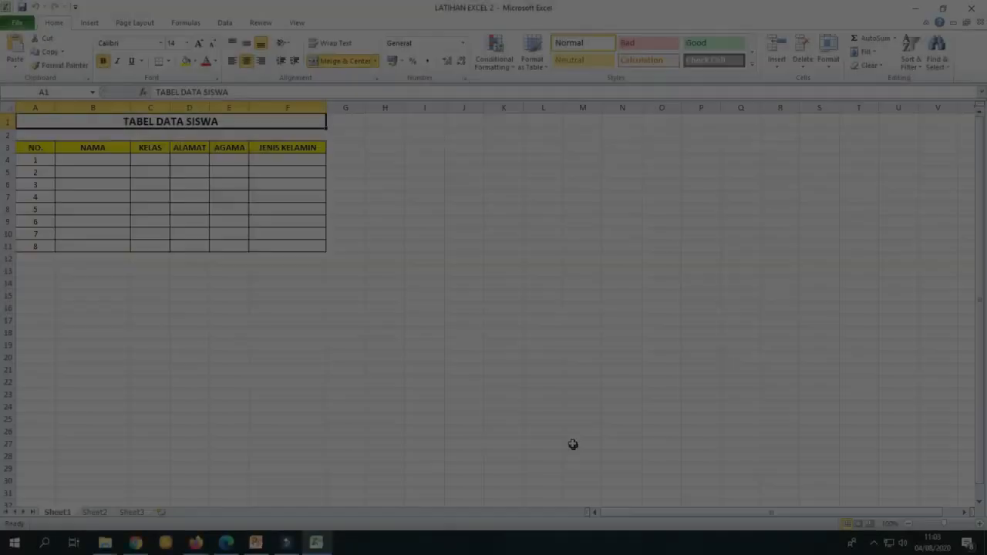
Step: Switch to File Explorer and open the LATIHAN folder on USB Drive (F:)
{"action": "left_click_drag", "start_coordinate": [435, 294], "coordinate": [423, 282]}
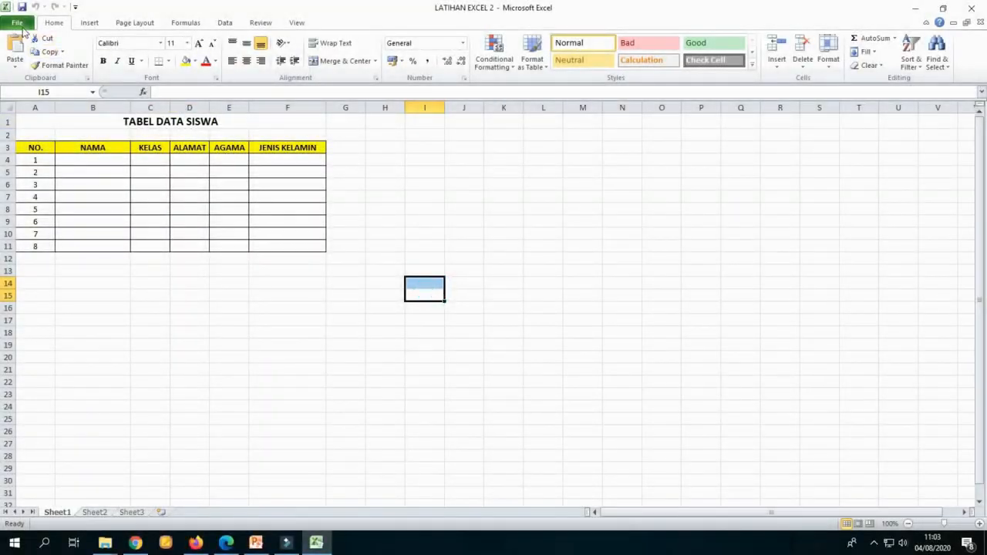
{"action": "left_click", "coordinate": [108, 545]}
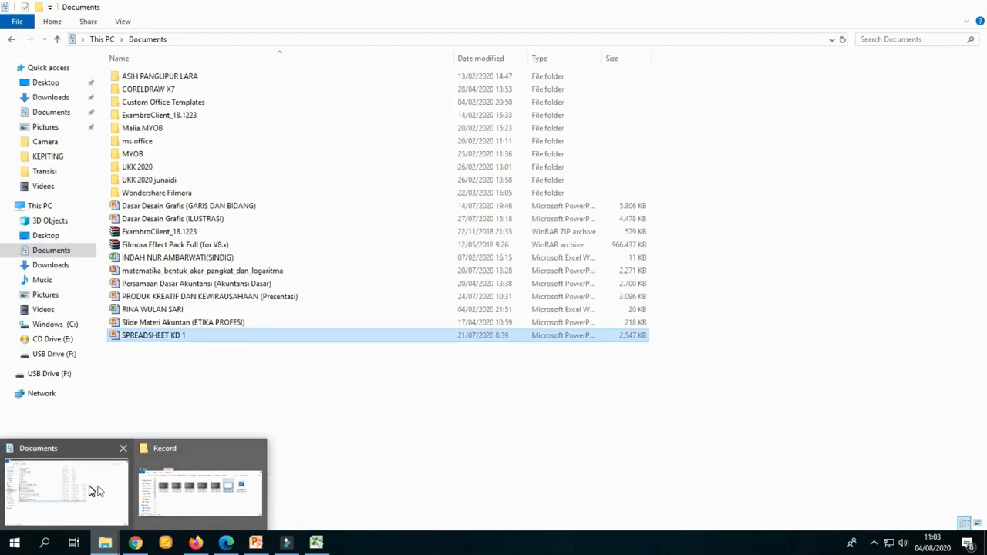
{"action": "left_click", "coordinate": [89, 486]}
{"action": "left_click", "coordinate": [65, 374]}
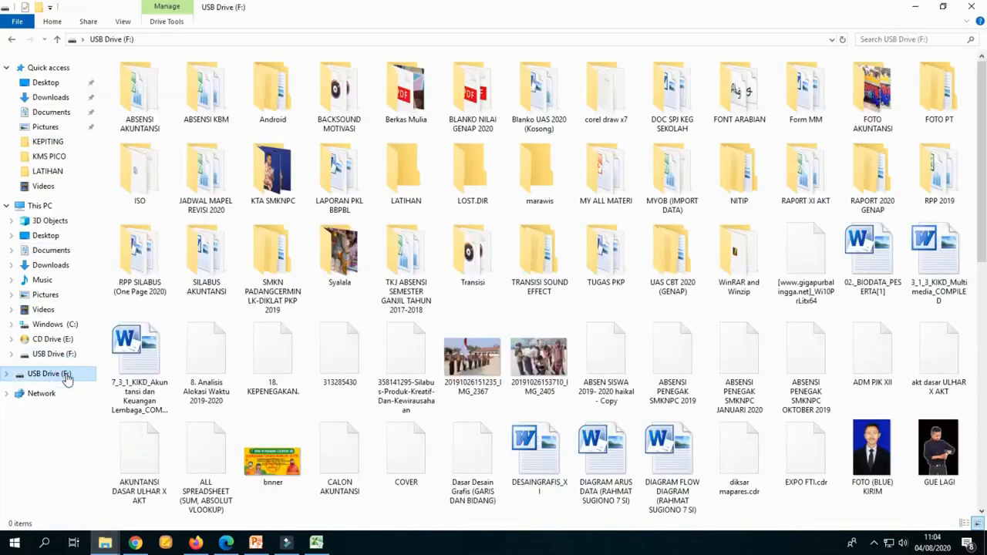
{"action": "left_click", "coordinate": [407, 189]}
{"action": "double_click", "coordinate": [406, 189]}
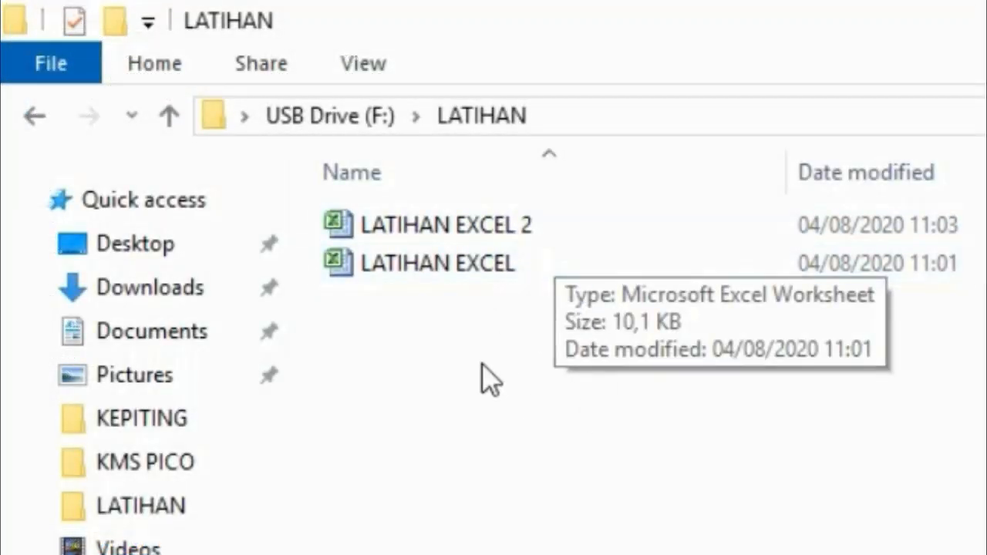
Step: Examine the LATIHAN EXCEL and LATIHAN EXCEL 2 files in the LATIHAN folder and compare their modification dates
{"action": "left_click_drag", "start_coordinate": [482, 358], "coordinate": [531, 231]}
{"action": "left_click", "coordinate": [609, 468]}
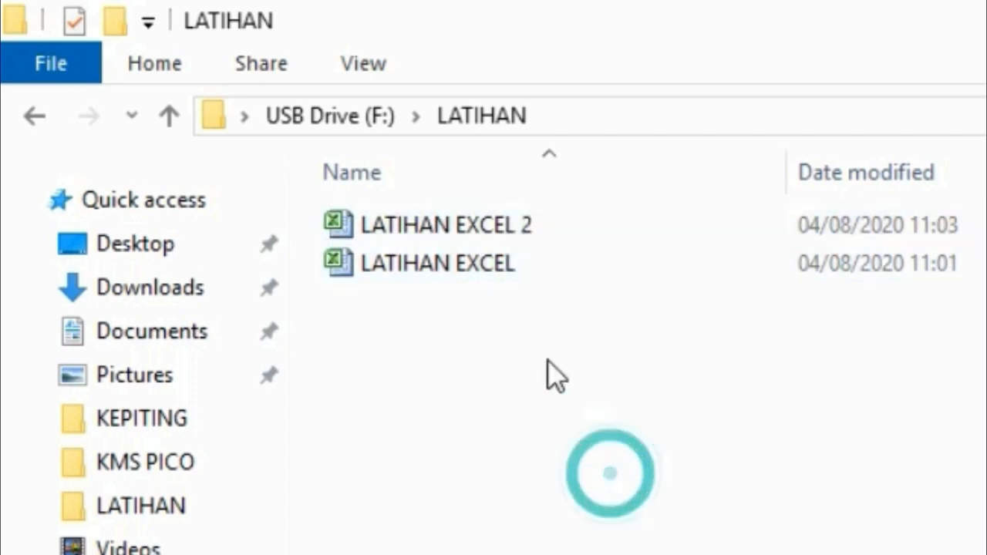
{"action": "left_click_drag", "start_coordinate": [522, 313], "coordinate": [571, 223]}
{"action": "left_click", "coordinate": [545, 480]}
{"action": "left_click", "coordinate": [493, 335]}
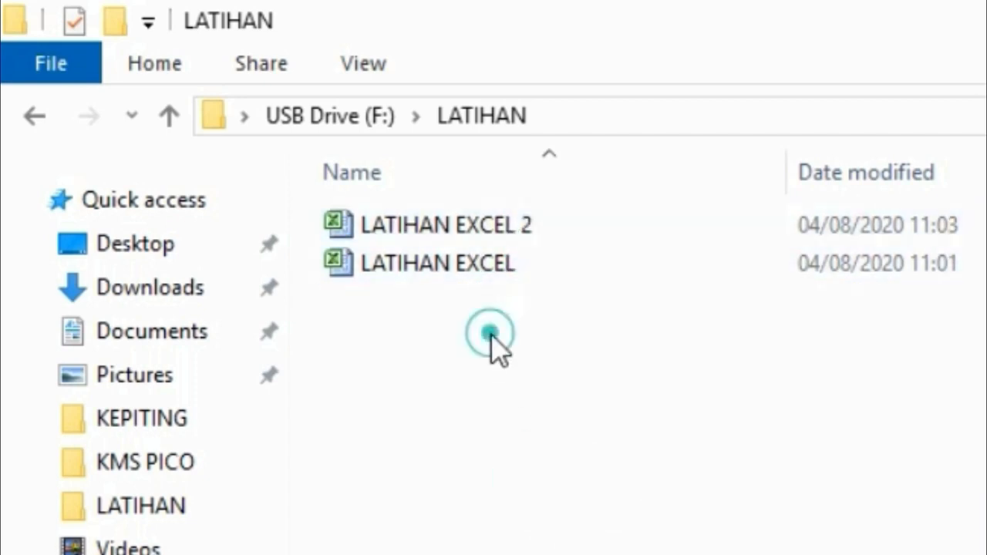
{"action": "left_click", "coordinate": [528, 264]}
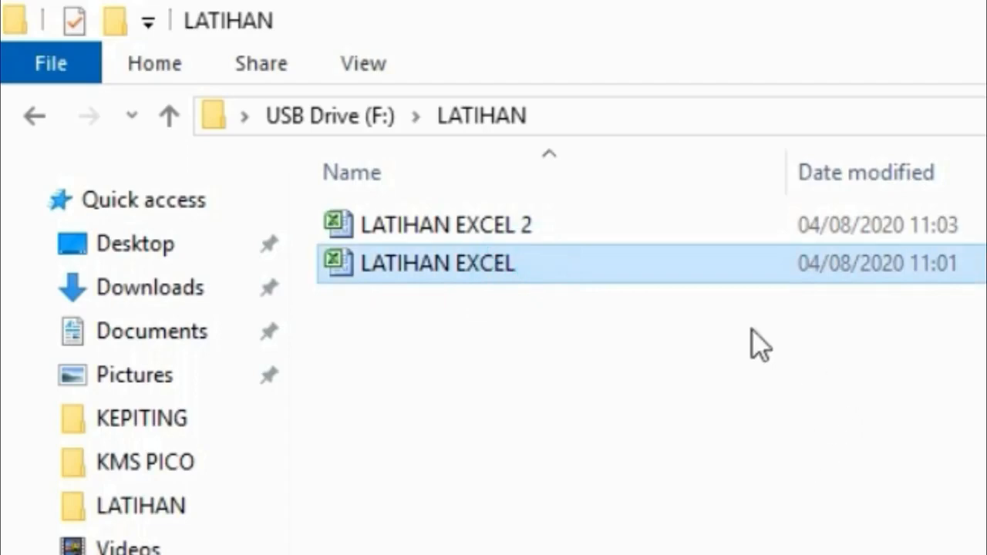
{"action": "left_click", "coordinate": [661, 450]}
{"action": "left_click", "coordinate": [604, 262]}
{"action": "left_click", "coordinate": [532, 378]}
{"action": "left_click", "coordinate": [515, 263]}
{"action": "left_click", "coordinate": [515, 264]}
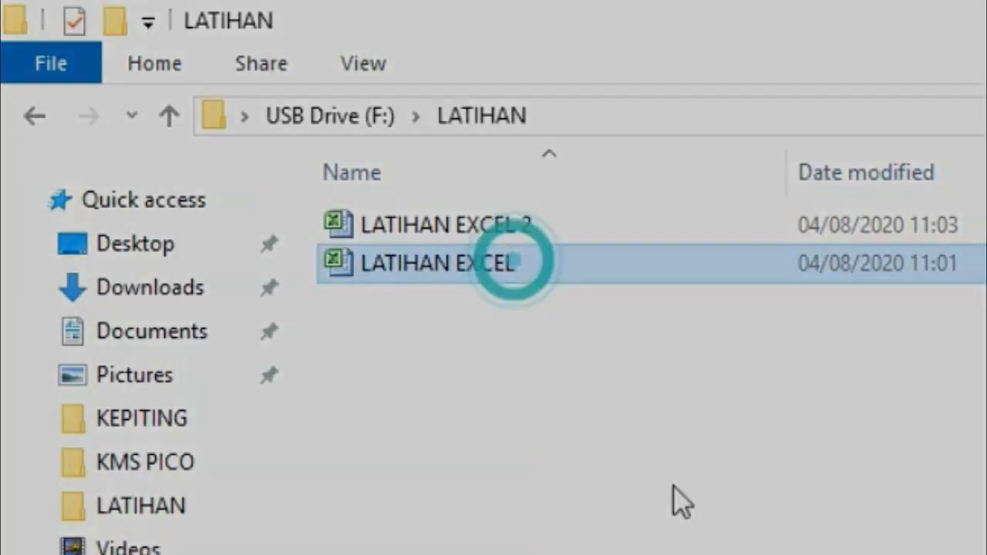
{"action": "left_click", "coordinate": [672, 480]}
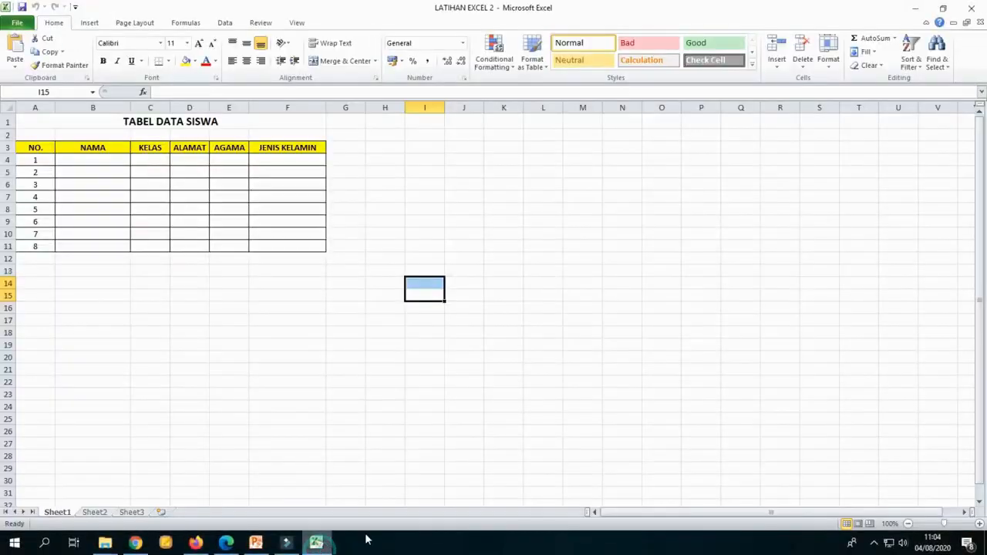
Step: Return to the LATIHAN EXCEL 2 workbook in Excel and review its print preview, print settings and available printers
{"action": "left_click", "coordinate": [562, 307]}
{"action": "left_click", "coordinate": [437, 173]}
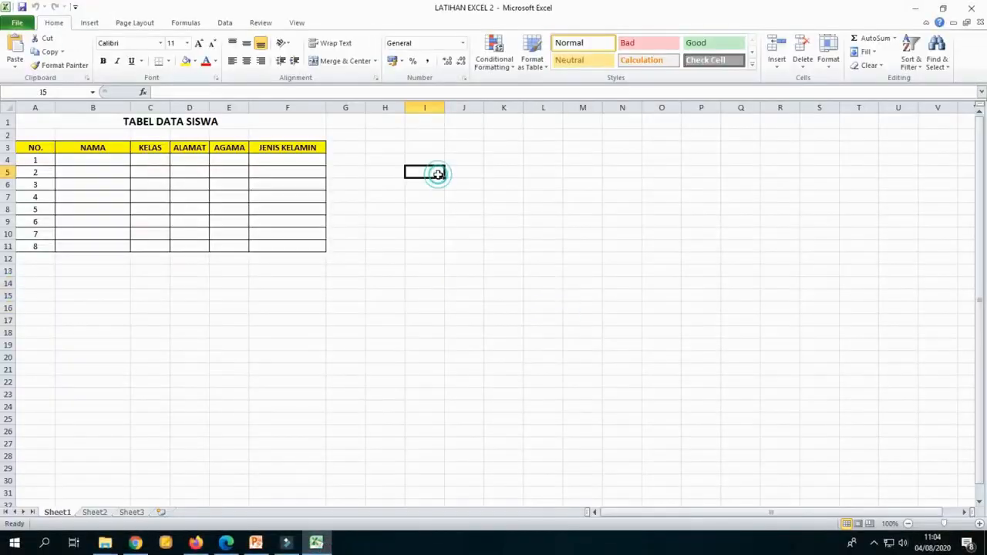
{"action": "left_click", "coordinate": [15, 23]}
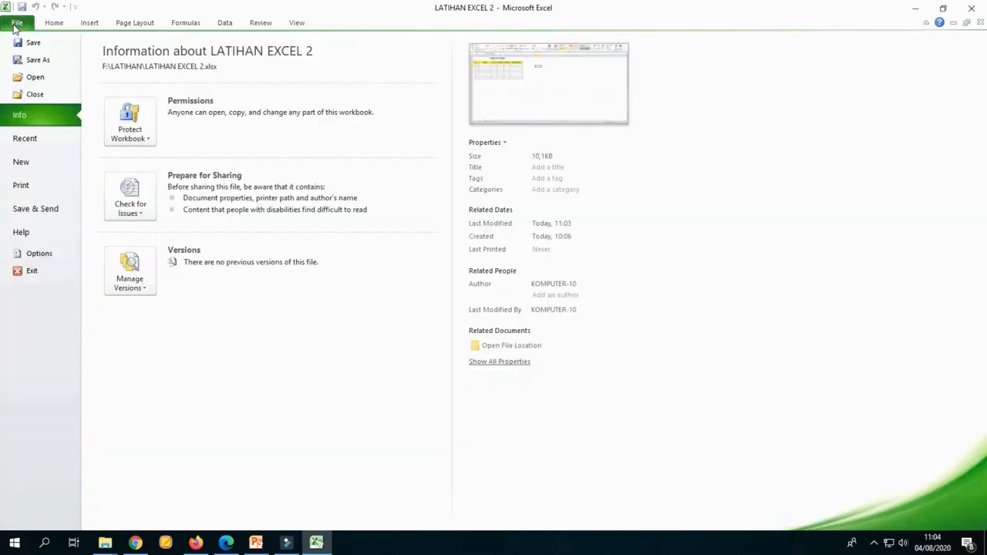
{"action": "left_click", "coordinate": [37, 189]}
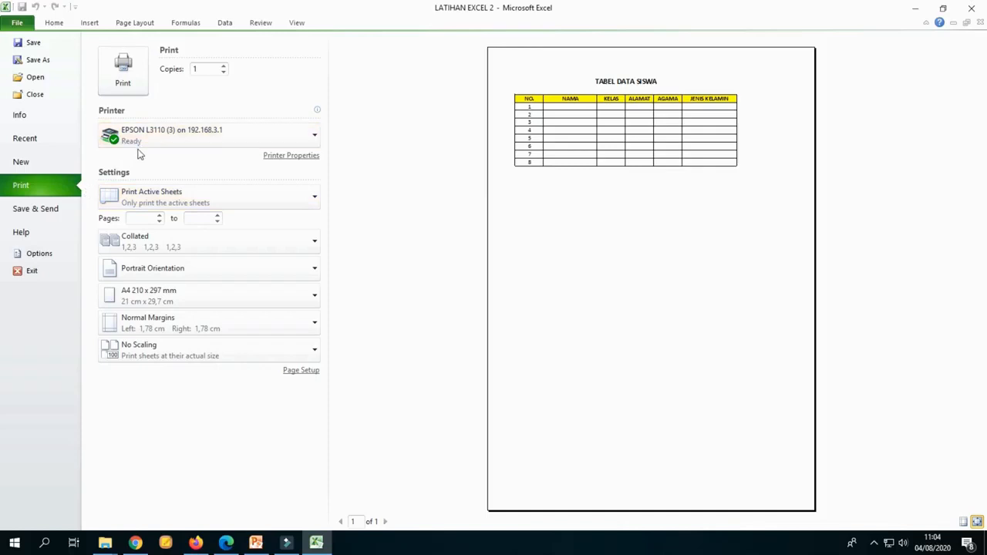
{"action": "left_click", "coordinate": [171, 135]}
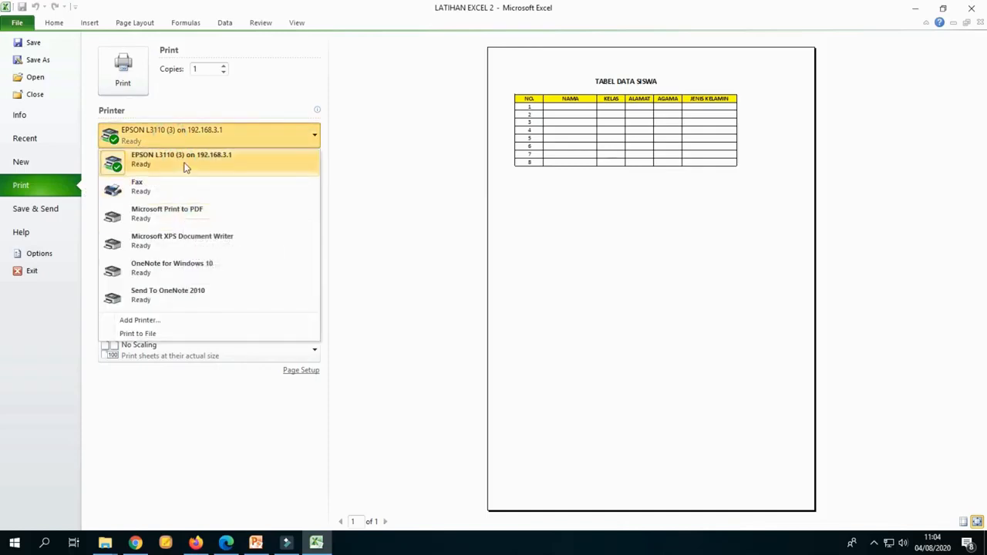
{"action": "left_click", "coordinate": [367, 172]}
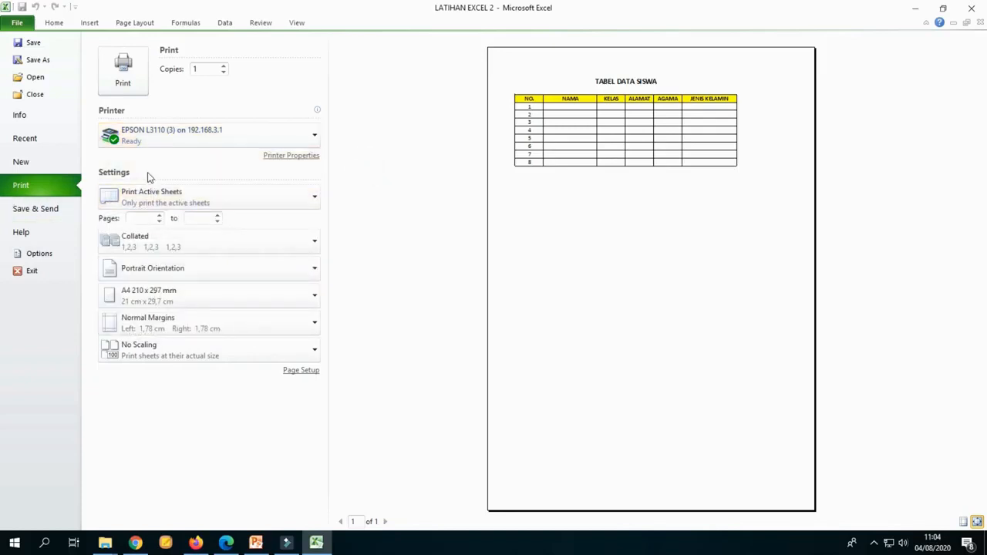
{"action": "left_click", "coordinate": [344, 200]}
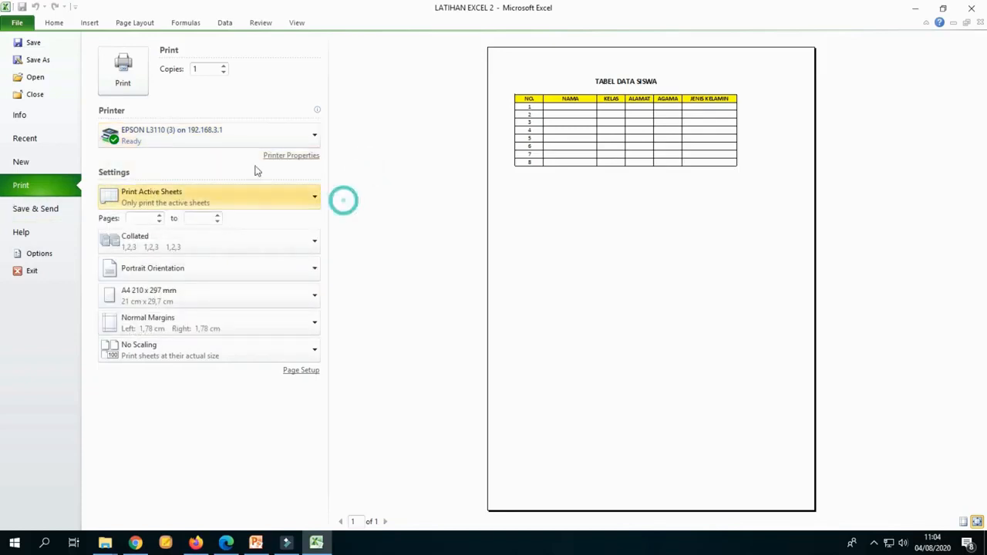
Step: Close the LATIHAN EXCEL 2 workbook and open LATIHAN EXCEL from the LATIHAN folder on USB Drive (F:)
{"action": "left_click", "coordinate": [39, 96]}
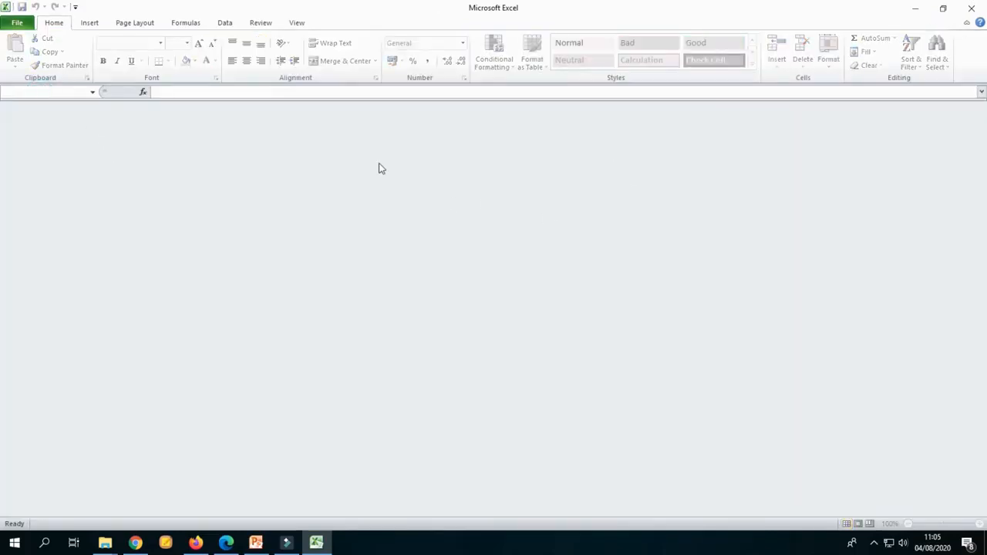
{"action": "left_click", "coordinate": [19, 24]}
{"action": "left_click", "coordinate": [31, 77]}
{"action": "left_click", "coordinate": [250, 219]}
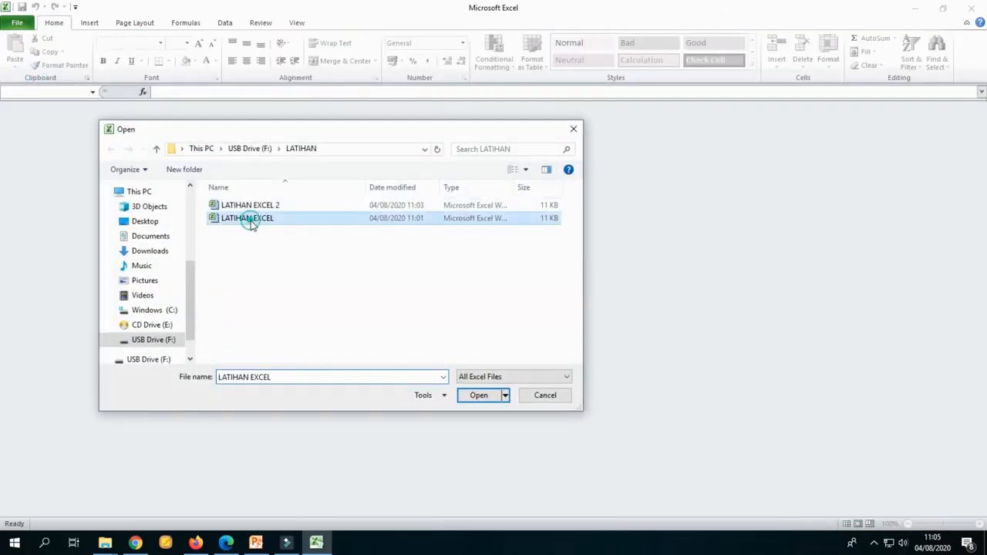
{"action": "left_click", "coordinate": [477, 395]}
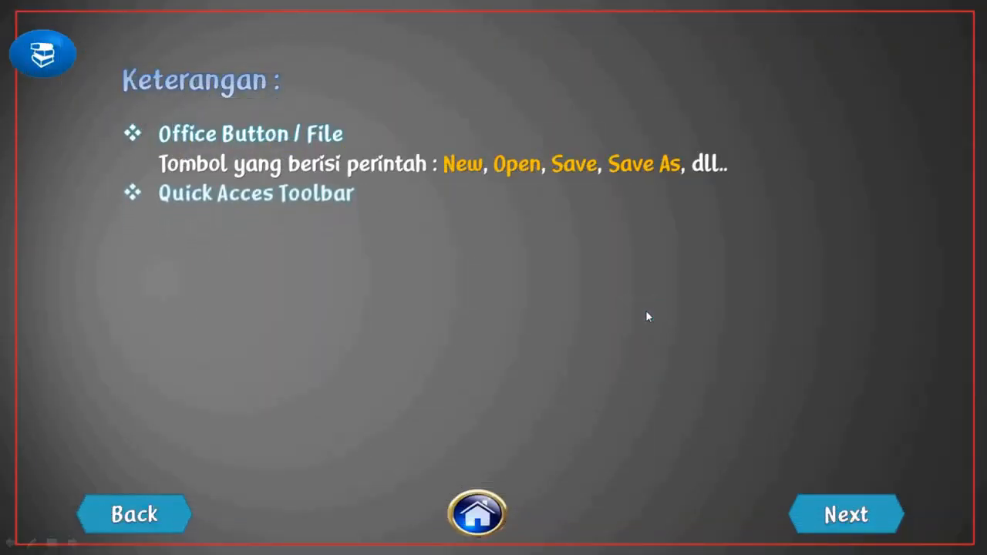
{"action": "left_click", "coordinate": [646, 313]}
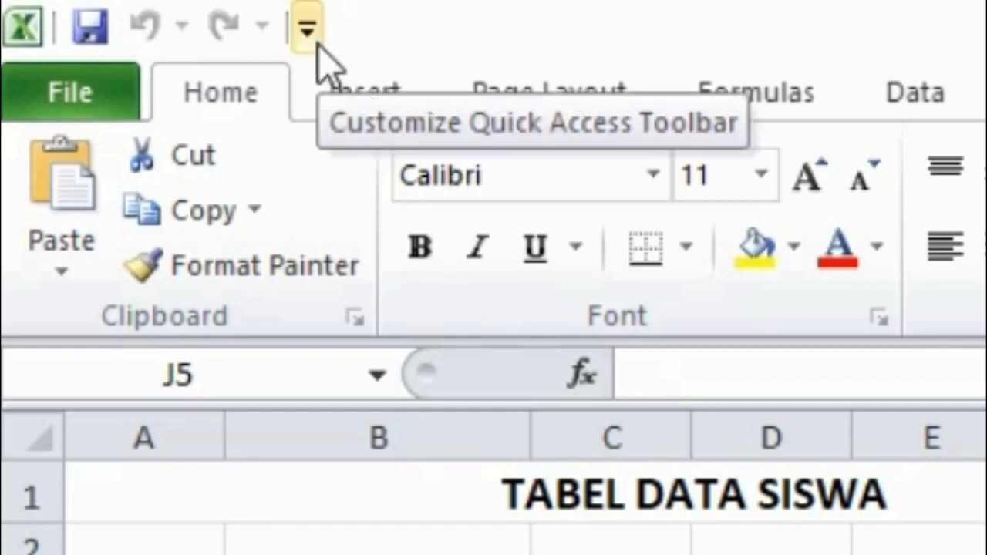
{"action": "left_click", "coordinate": [986, 553]}
{"action": "left_click", "coordinate": [985, 553]}
{"action": "left_click", "coordinate": [986, 554]}
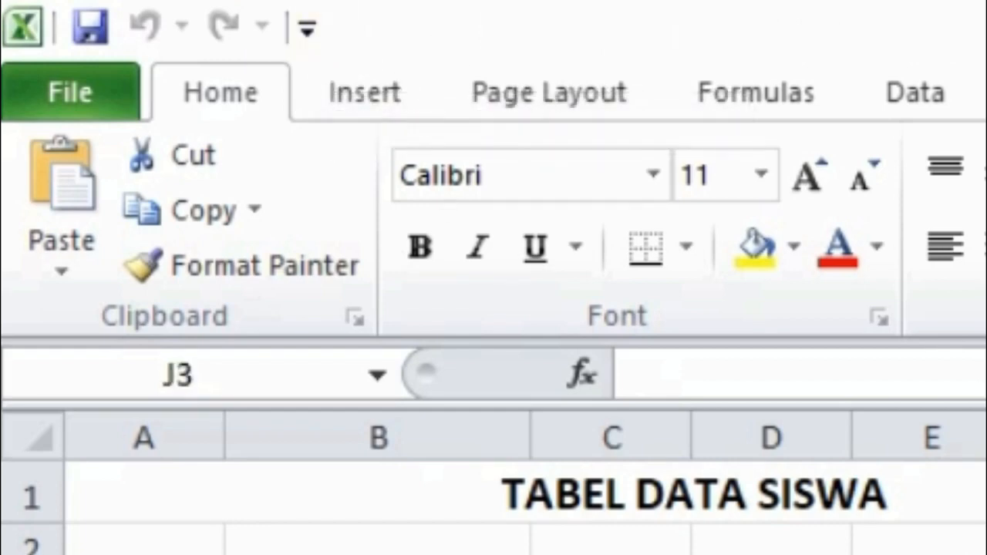
{"action": "left_click", "coordinate": [985, 553]}
{"action": "left_click", "coordinate": [985, 553]}
{"action": "left_click", "coordinate": [985, 554]}
{"action": "left_click", "coordinate": [986, 554]}
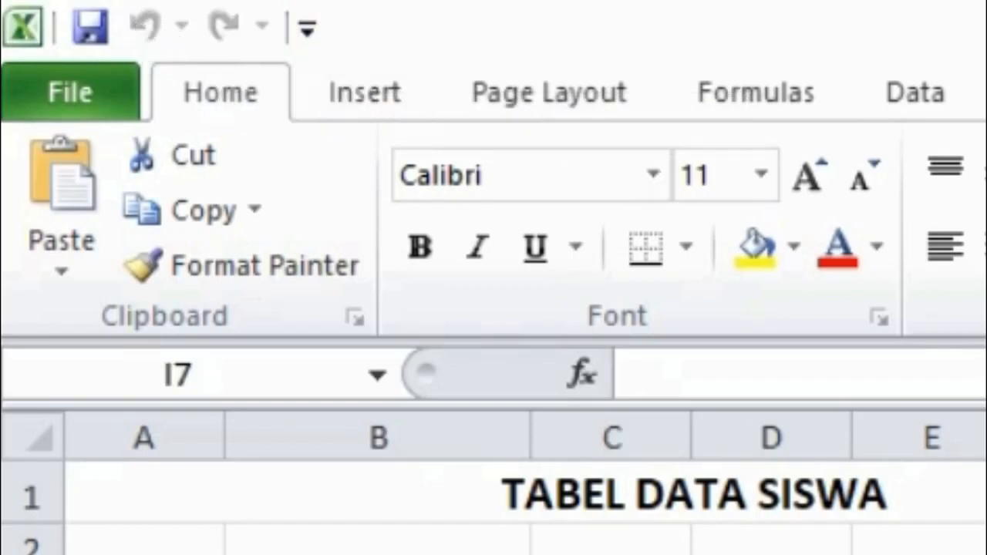
{"action": "left_click", "coordinate": [985, 553]}
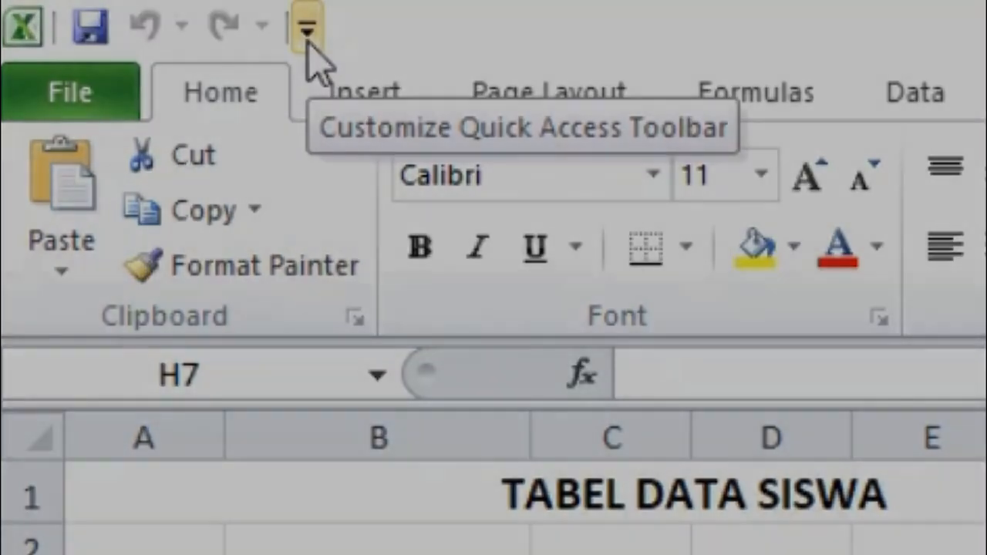
Step: Open the full Quick Access Toolbar customization options and list All Commands as the command source
{"action": "left_click", "coordinate": [307, 30]}
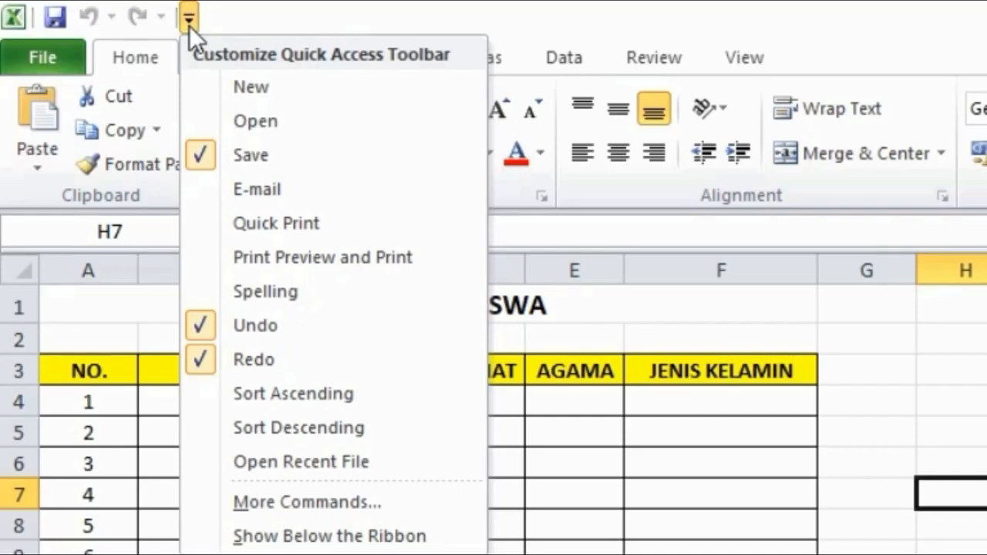
{"action": "left_click", "coordinate": [350, 501]}
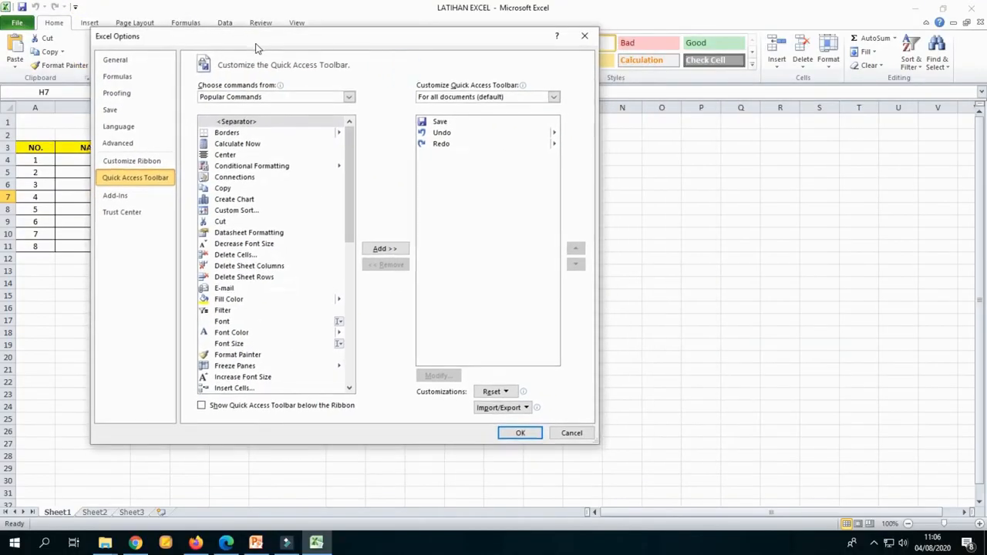
{"action": "left_click_drag", "start_coordinate": [294, 46], "coordinate": [347, 56]}
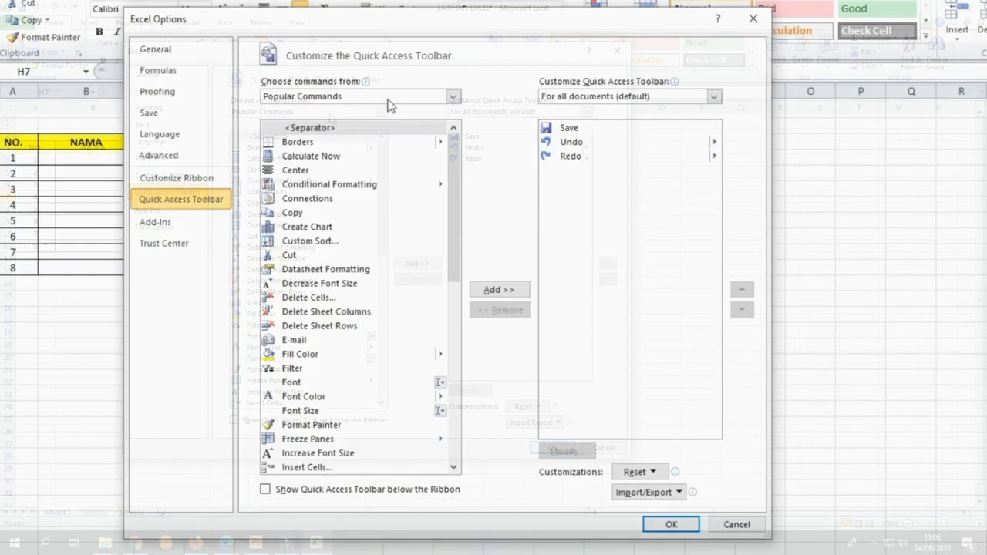
{"action": "left_click", "coordinate": [435, 98]}
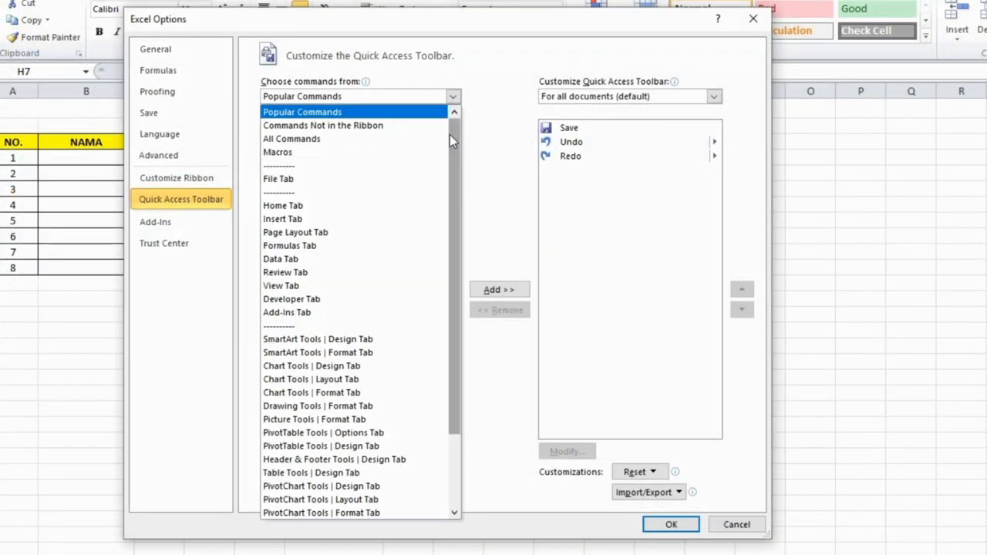
{"action": "left_click", "coordinate": [357, 141]}
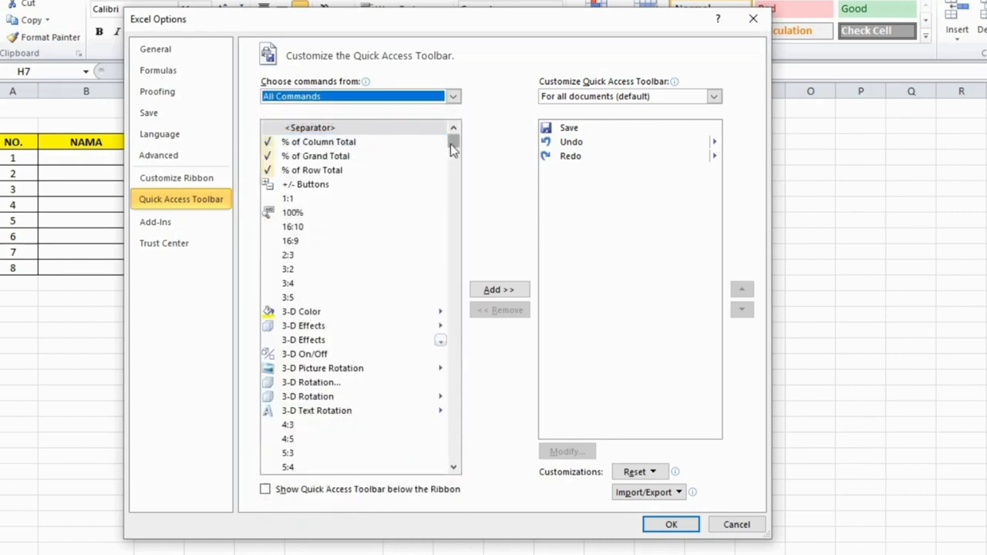
Step: Add the Form... command to the Quick Access Toolbar for all documents and apply the options
{"action": "left_click_drag", "start_coordinate": [452, 149], "coordinate": [446, 373]}
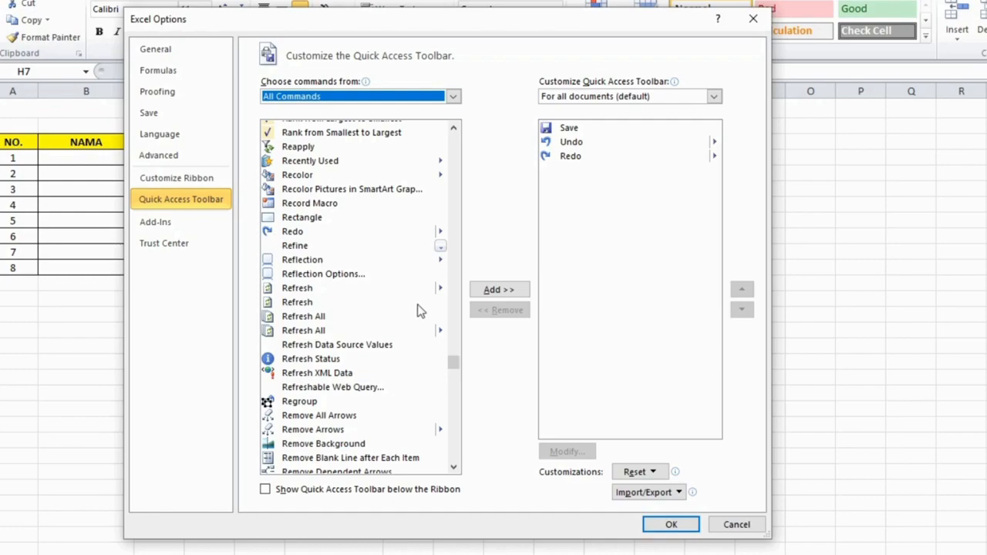
{"action": "mouse_move", "coordinate": [456, 361]}
{"action": "left_mouse_down"}
{"action": "mouse_move", "coordinate": [457, 378]}
{"action": "mouse_move", "coordinate": [470, 247]}
{"action": "left_mouse_up"}
{"action": "left_click", "coordinate": [306, 236]}
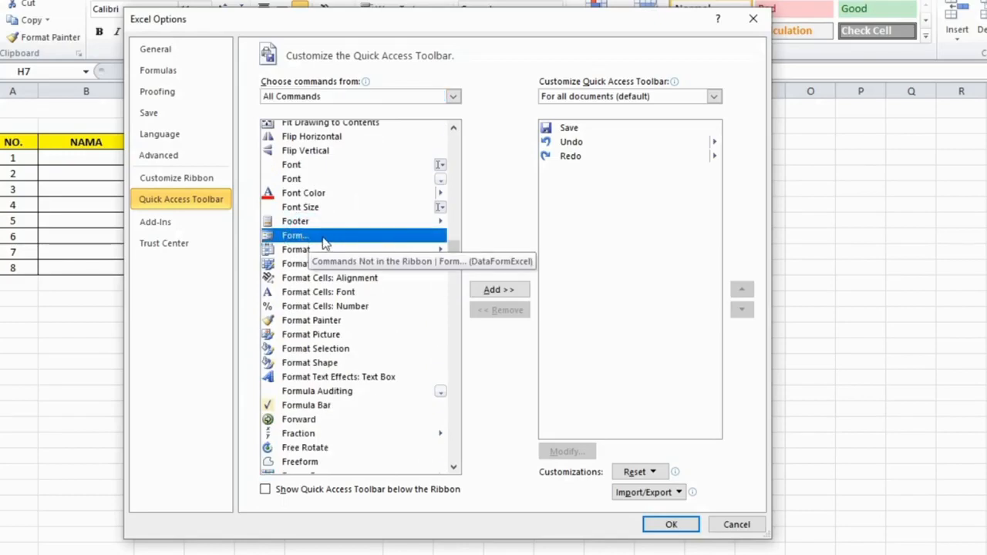
{"action": "left_click", "coordinate": [500, 291]}
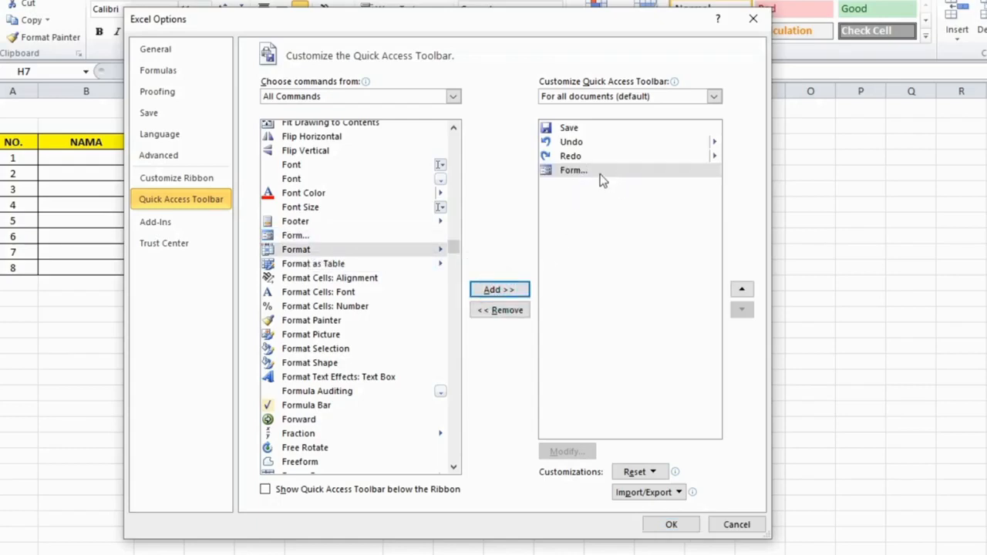
{"action": "left_click", "coordinate": [671, 524]}
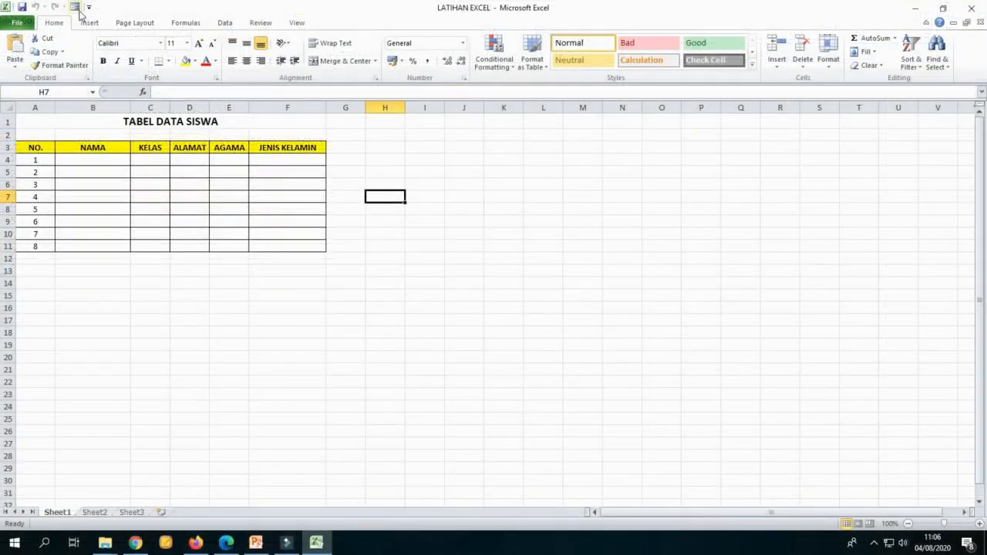
Step: Try to run the Form command with the empty cell E16 below the table selected
{"action": "left_click", "coordinate": [233, 310]}
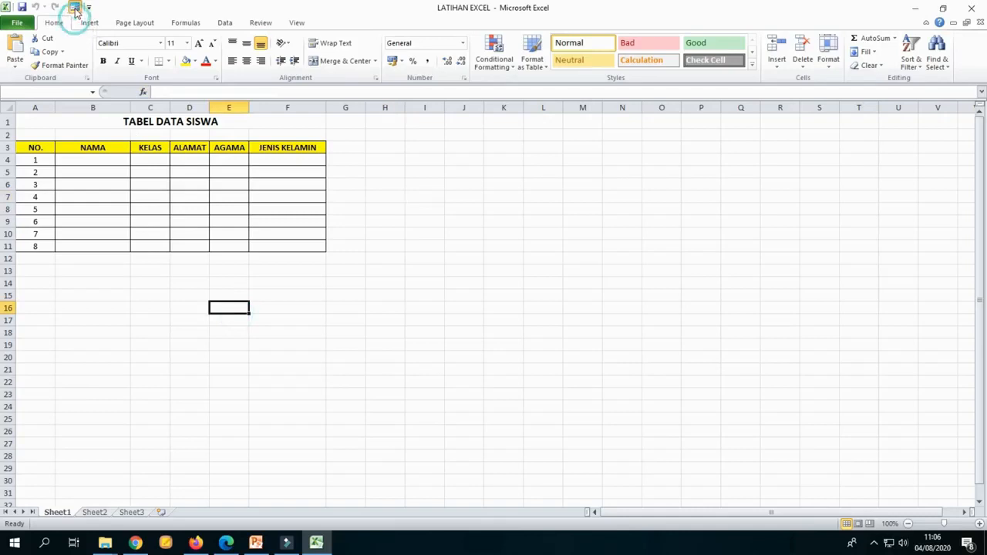
{"action": "left_click", "coordinate": [75, 7]}
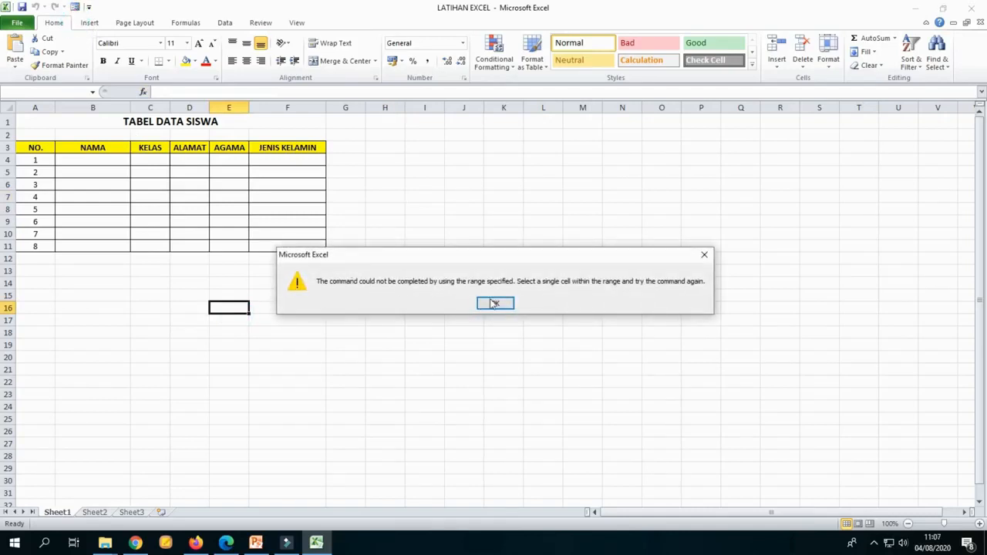
{"action": "left_click", "coordinate": [494, 303]}
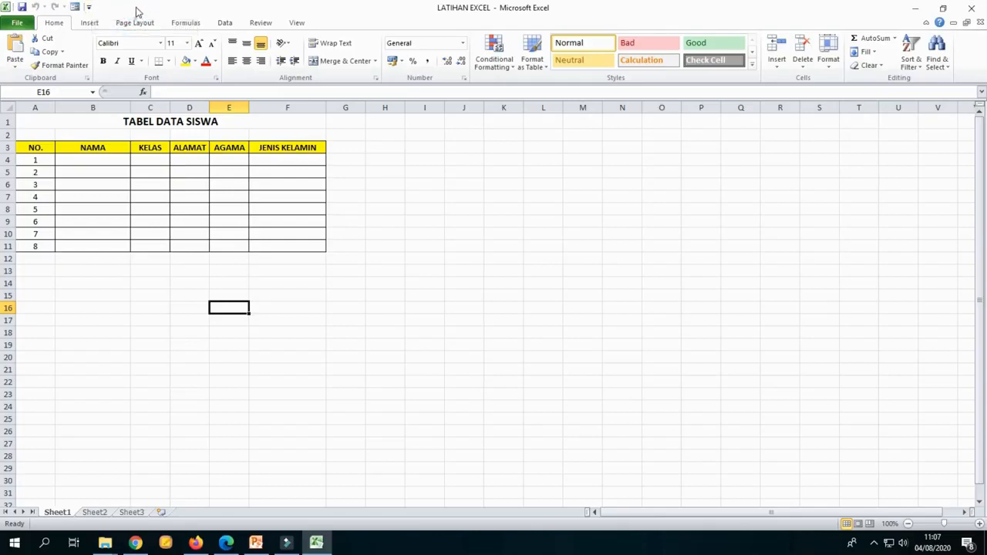
Step: Remove the Form... command from the Quick Access Toolbar for all documents and apply the options
{"action": "left_click", "coordinate": [89, 7]}
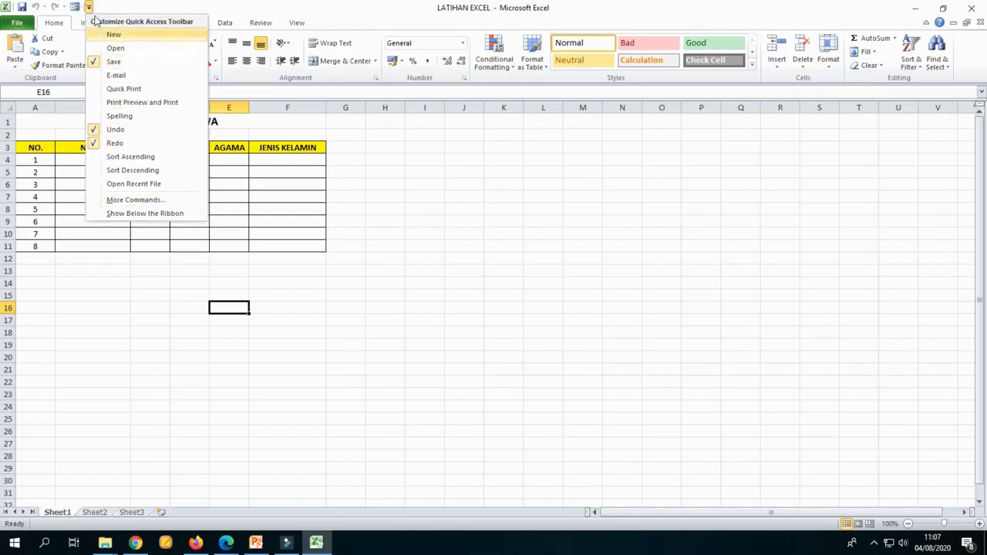
{"action": "left_click", "coordinate": [135, 200]}
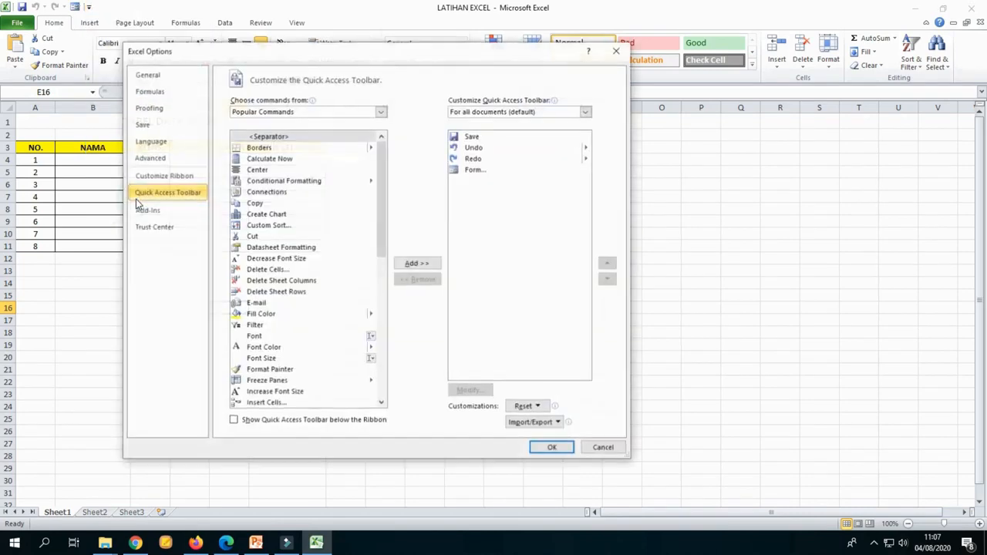
{"action": "left_click", "coordinate": [292, 112]}
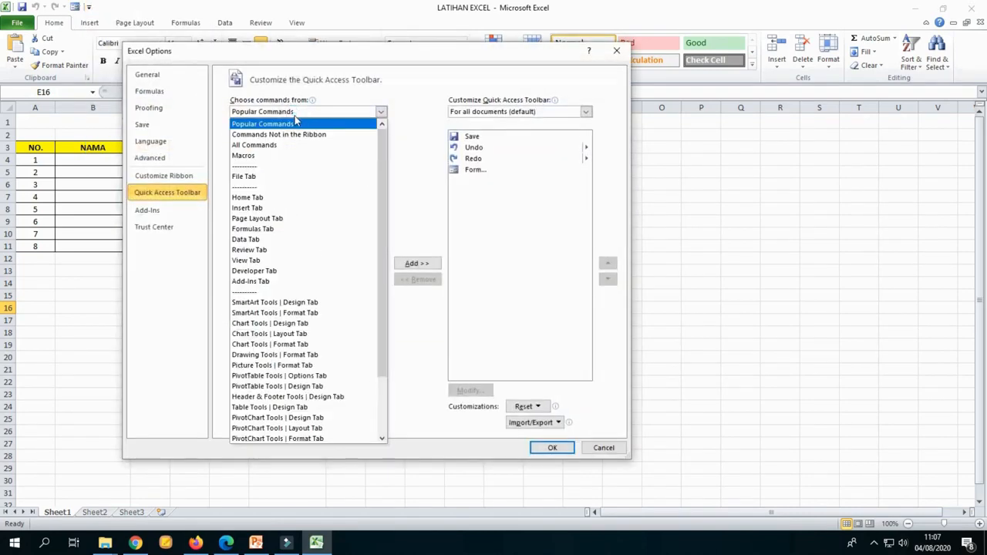
{"action": "left_click", "coordinate": [287, 146]}
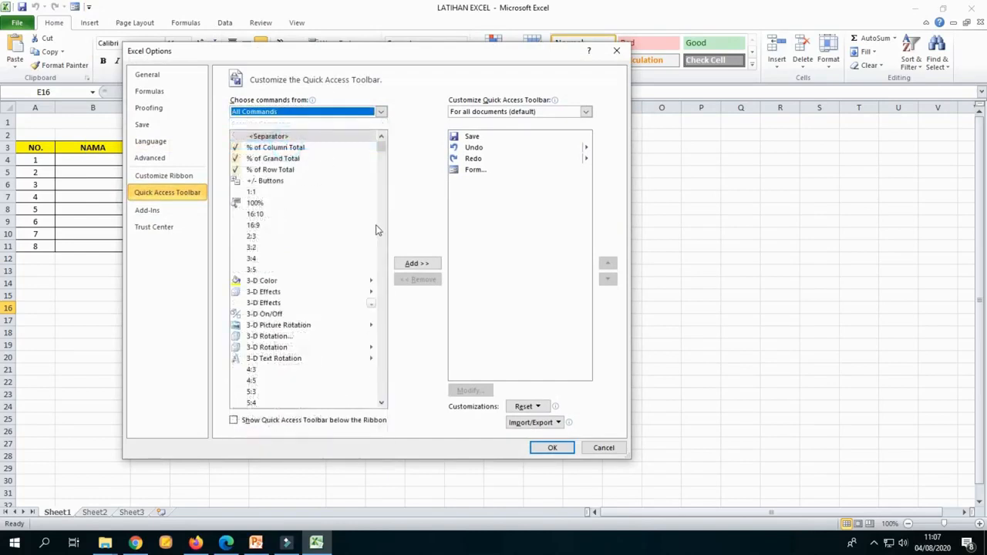
{"action": "left_click", "coordinate": [468, 168]}
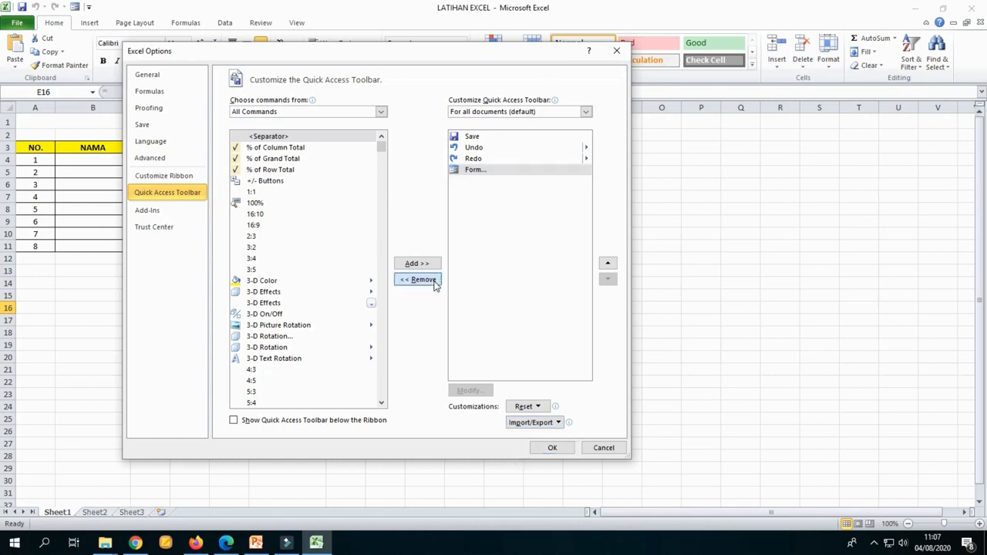
{"action": "left_click", "coordinate": [434, 282]}
{"action": "left_click", "coordinate": [552, 447]}
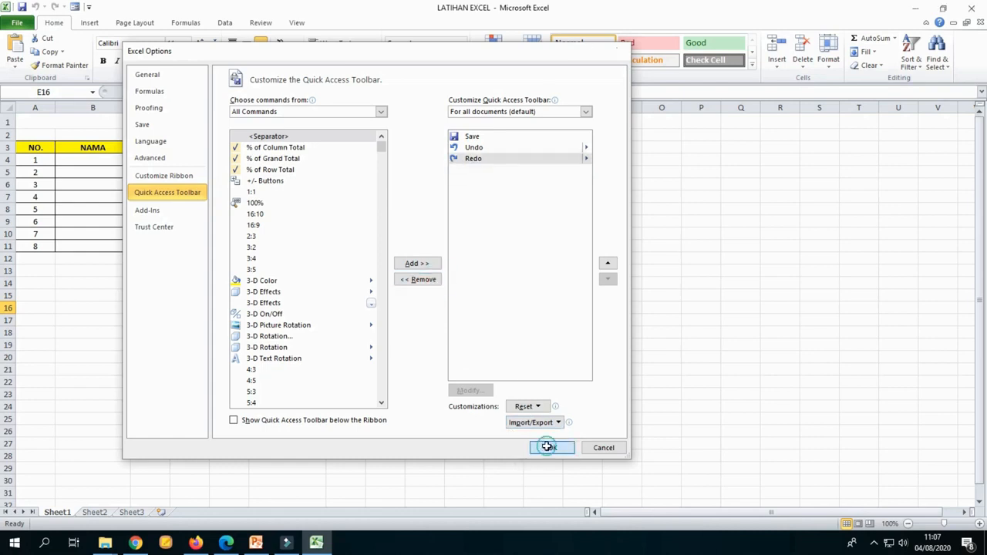
{"action": "left_click", "coordinate": [486, 297]}
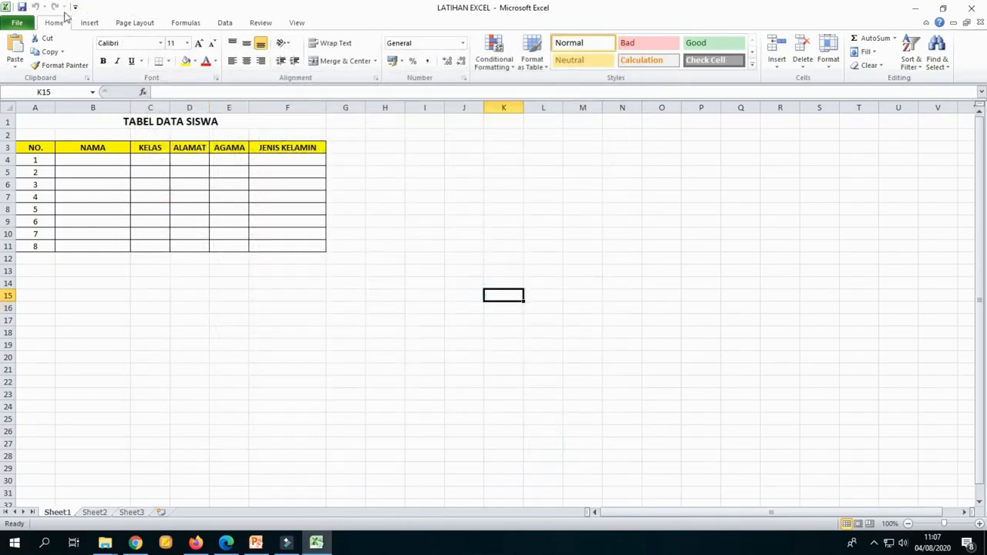
{"action": "left_click", "coordinate": [407, 259]}
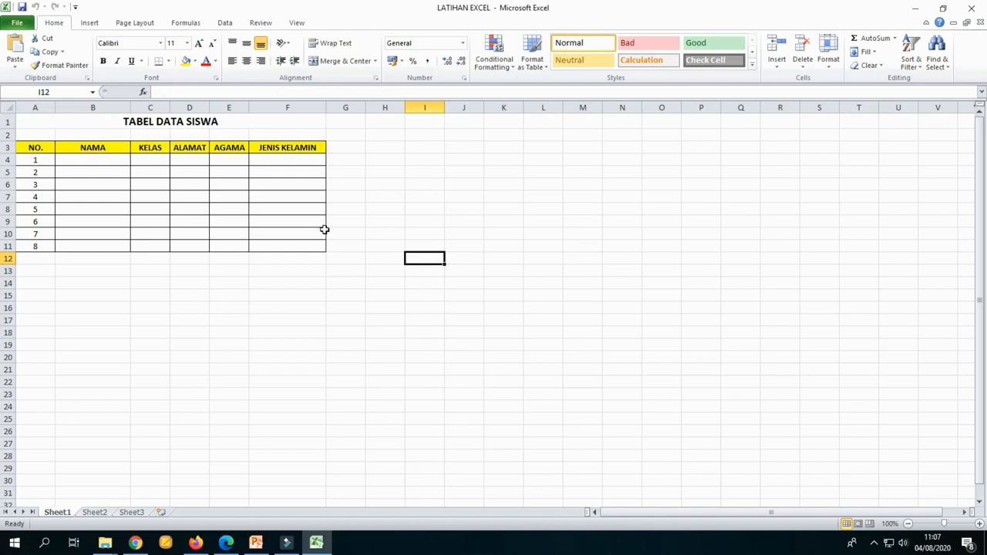
{"action": "left_click", "coordinate": [505, 259]}
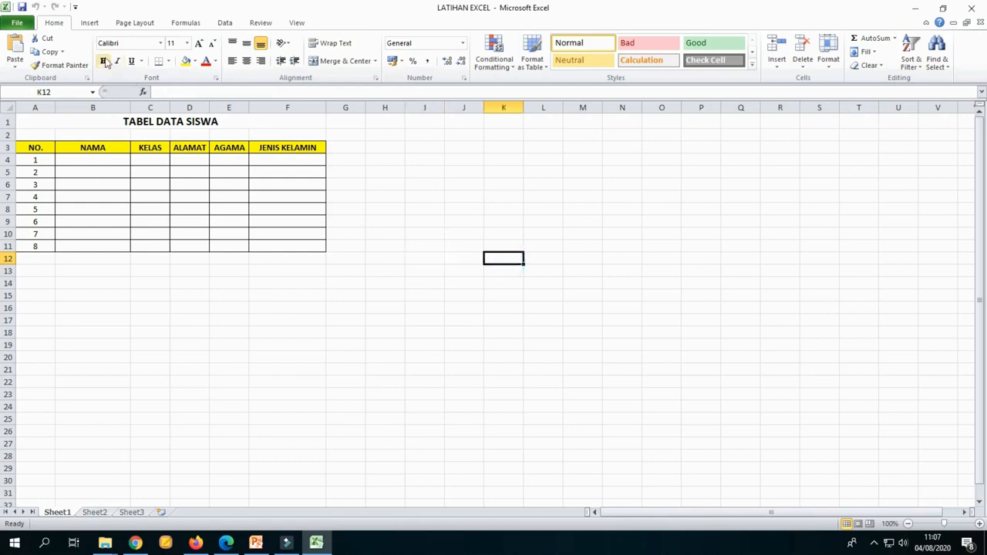
{"action": "left_click", "coordinate": [476, 220]}
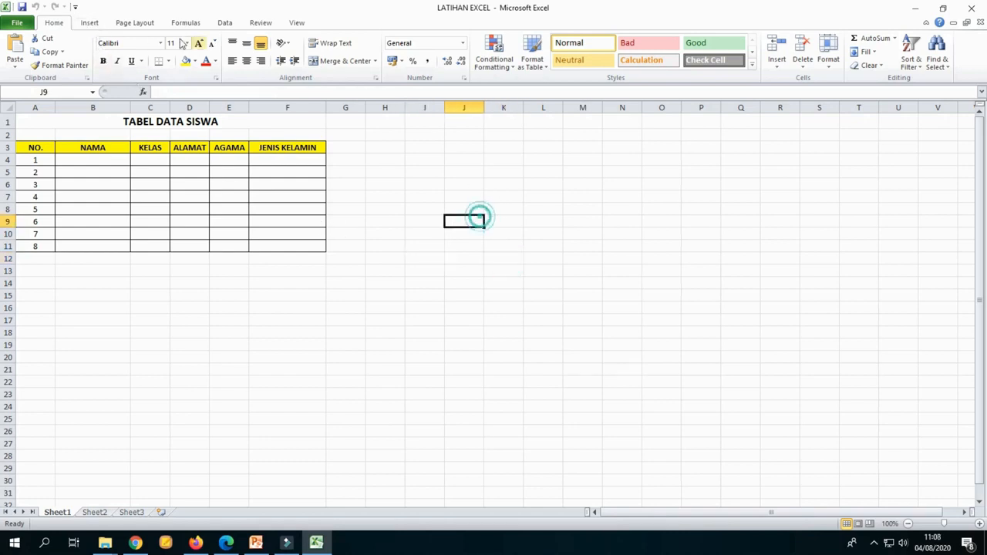
{"action": "left_click", "coordinate": [96, 23]}
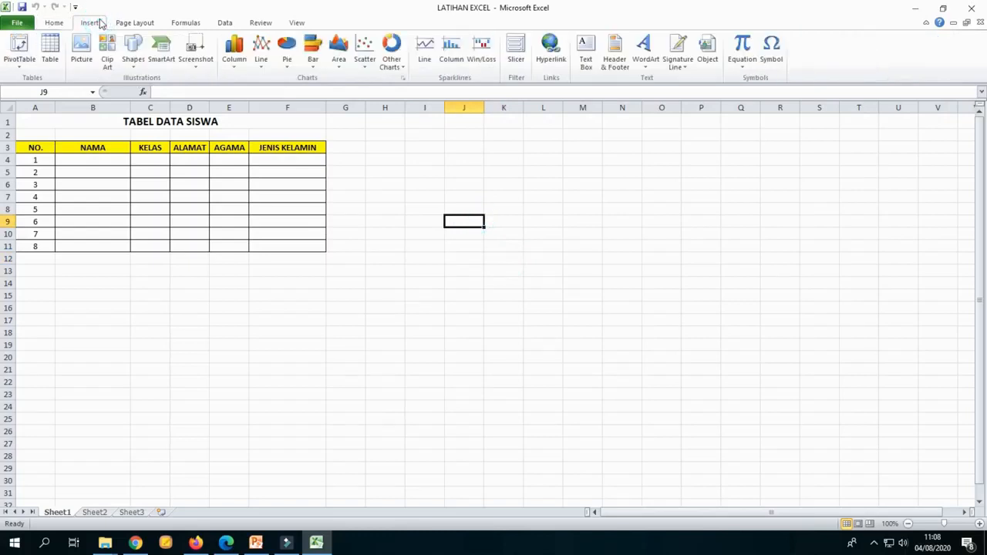
Step: Try inserting the SUM function in cell H5 through Insert Function, review its arguments, and cancel
{"action": "left_click", "coordinate": [185, 23]}
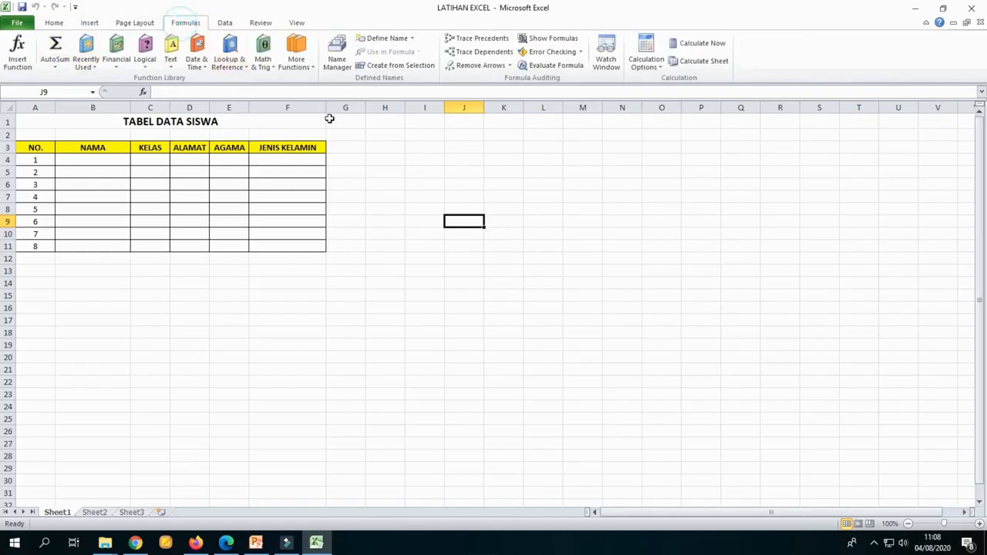
{"action": "left_click", "coordinate": [376, 167]}
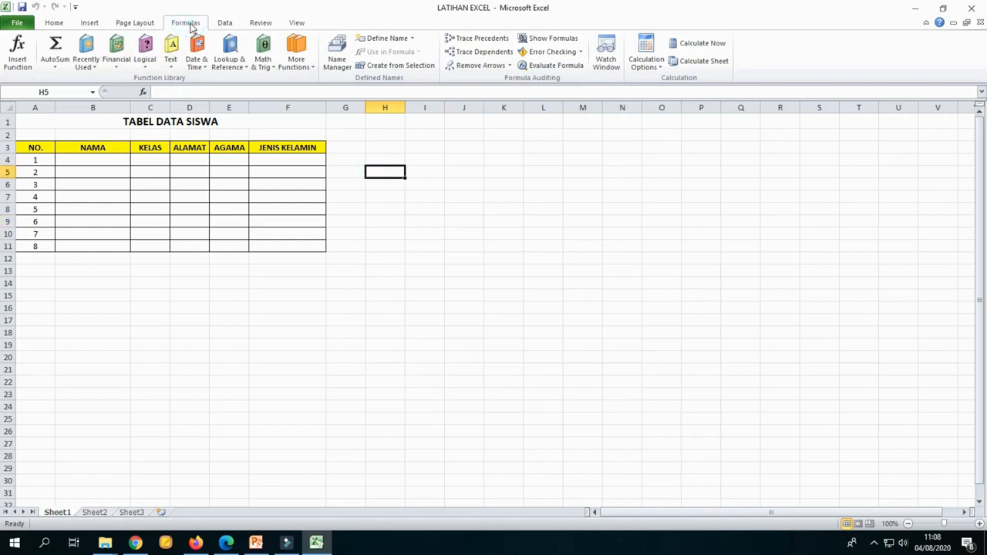
{"action": "left_click", "coordinate": [21, 58]}
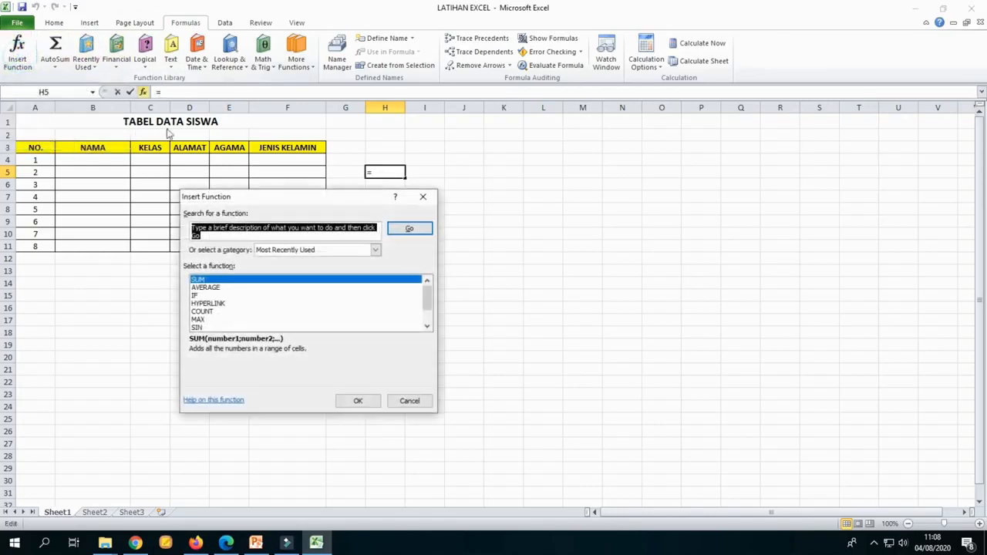
{"action": "left_click_drag", "start_coordinate": [241, 200], "coordinate": [415, 141]}
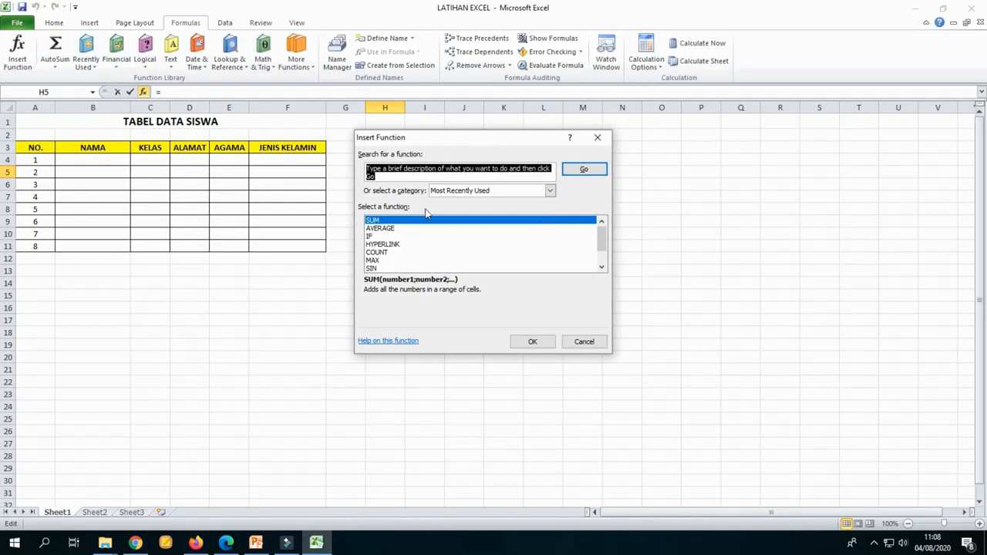
{"action": "mouse_move", "coordinate": [603, 236]}
{"action": "left_mouse_down"}
{"action": "mouse_move", "coordinate": [602, 261]}
{"action": "mouse_move", "coordinate": [602, 231]}
{"action": "mouse_move", "coordinate": [604, 239]}
{"action": "left_mouse_up"}
{"action": "left_click", "coordinate": [534, 342]}
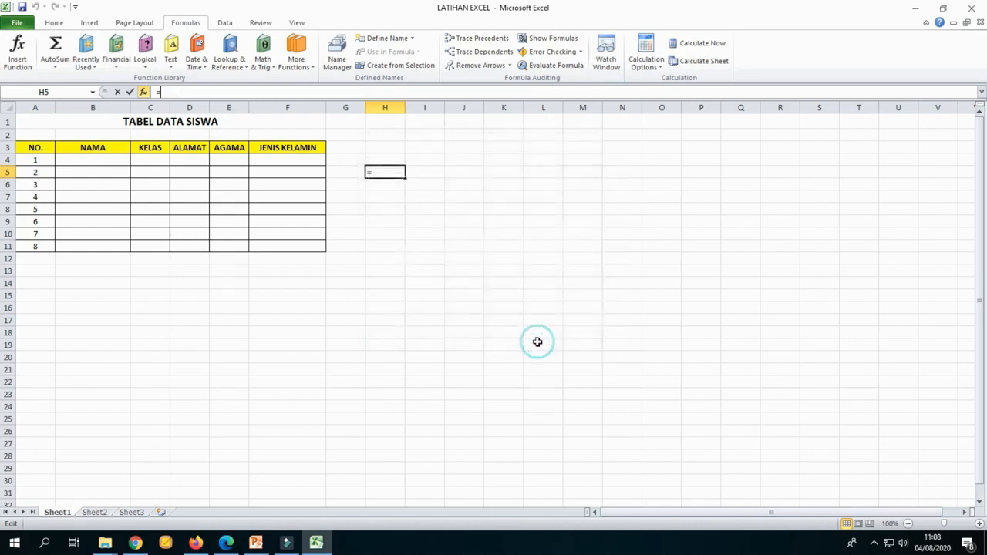
{"action": "left_click_drag", "start_coordinate": [476, 150], "coordinate": [526, 131]}
{"action": "left_click", "coordinate": [276, 88]}
{"action": "left_click", "coordinate": [275, 93]}
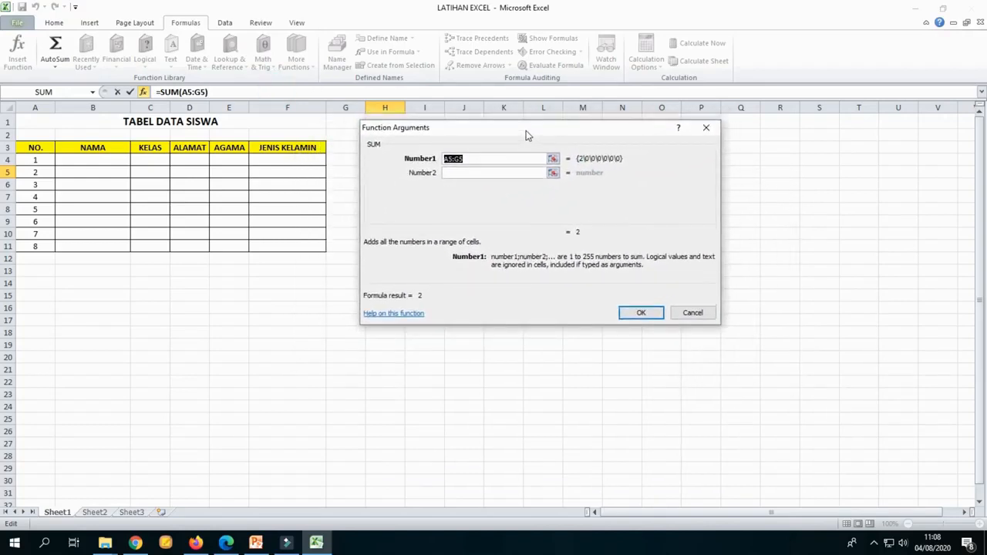
{"action": "left_click", "coordinate": [487, 159]}
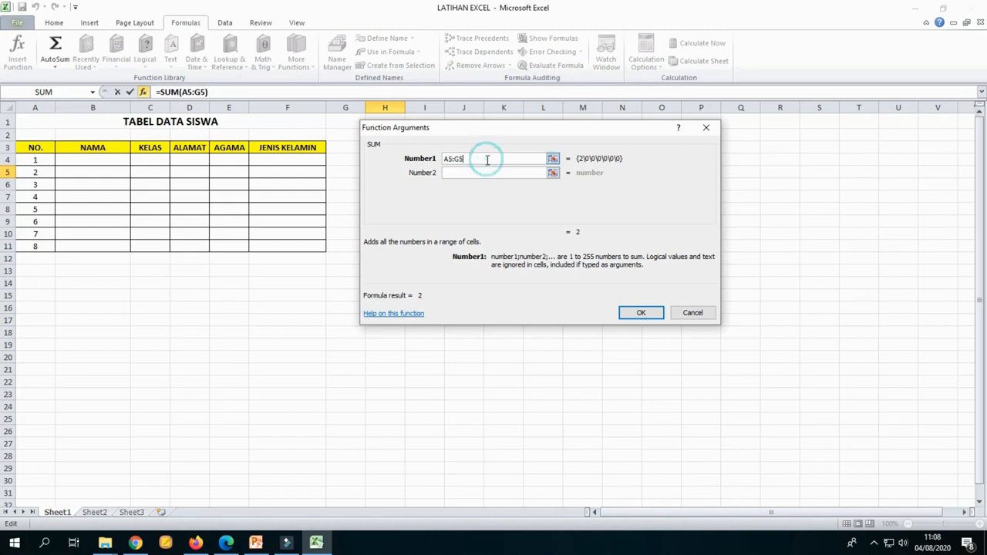
{"action": "left_click", "coordinate": [682, 313]}
{"action": "left_click", "coordinate": [485, 208]}
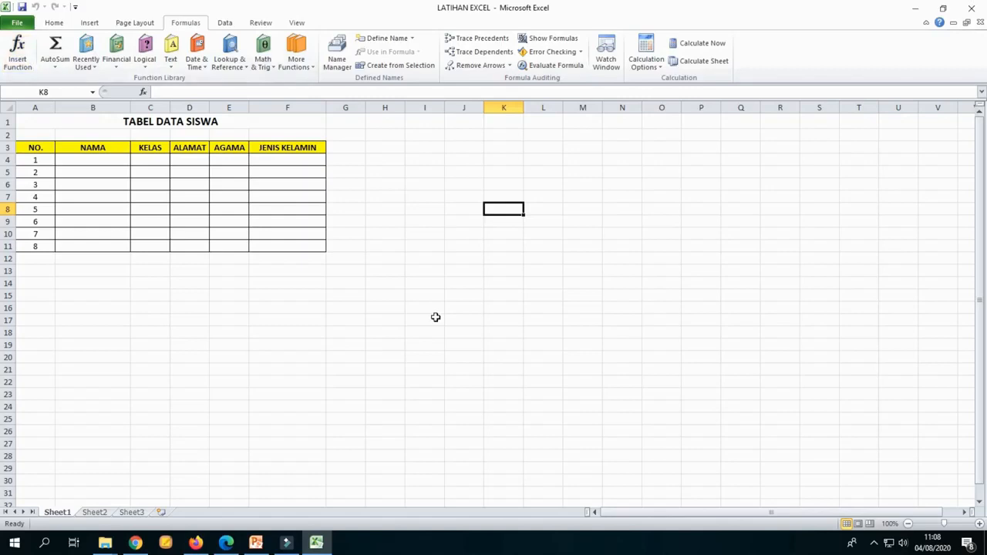
{"action": "left_click", "coordinate": [582, 270]}
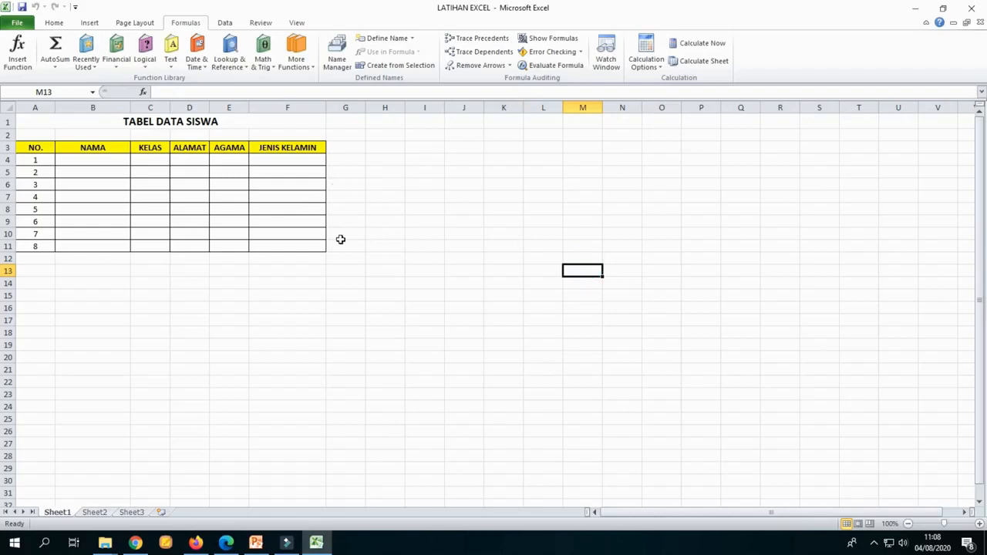
{"action": "left_click", "coordinate": [413, 196]}
{"action": "left_click", "coordinate": [379, 161]}
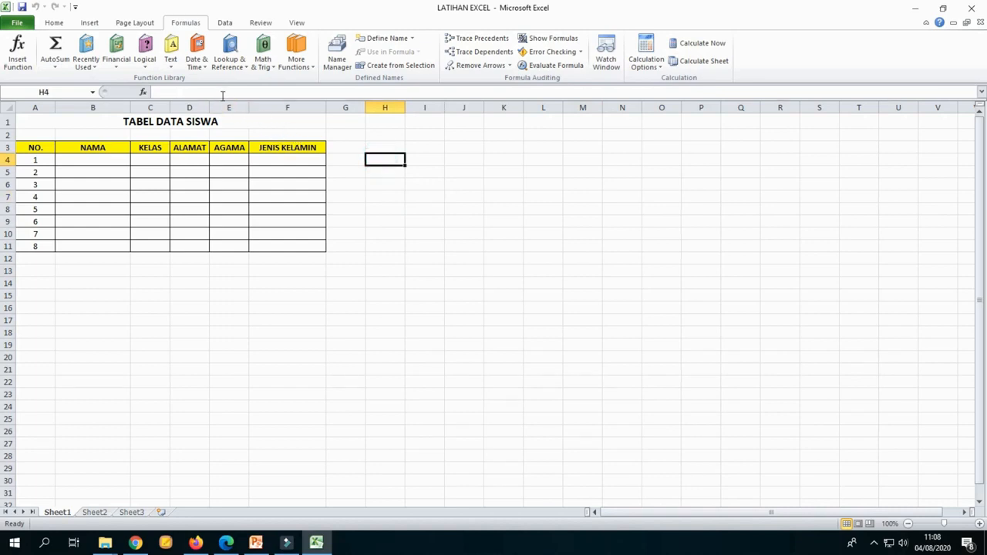
{"action": "left_click", "coordinate": [387, 210]}
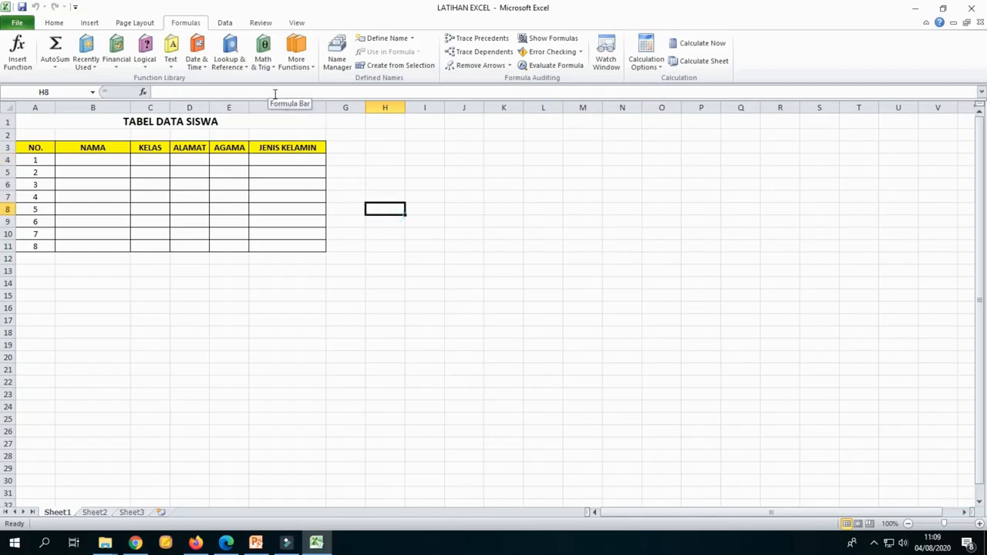
{"action": "left_click", "coordinate": [273, 93]}
{"action": "left_click", "coordinate": [452, 193]}
Step: Enter the first student's name in cell B4 of the NAMA column
{"action": "left_click", "coordinate": [104, 158]}
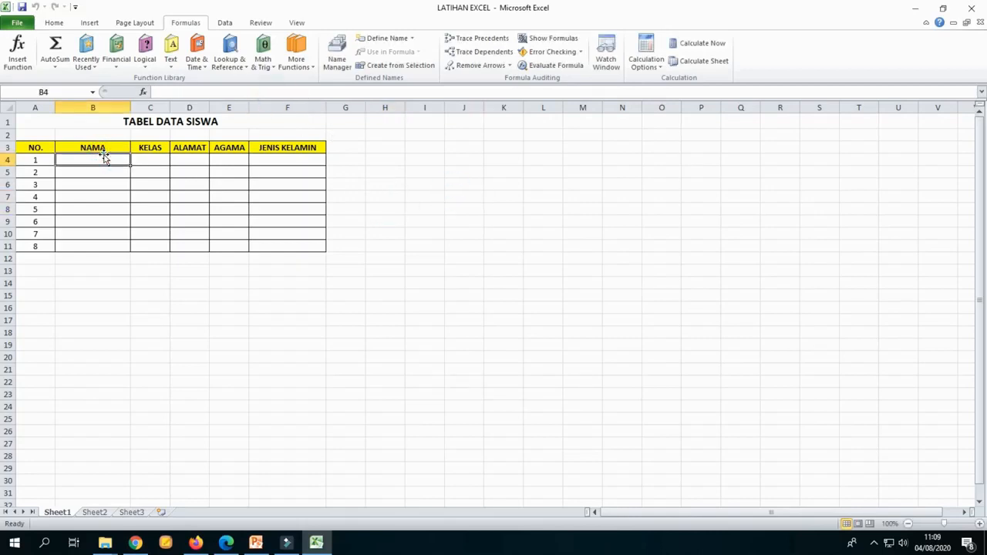
{"action": "type", "text": "="}
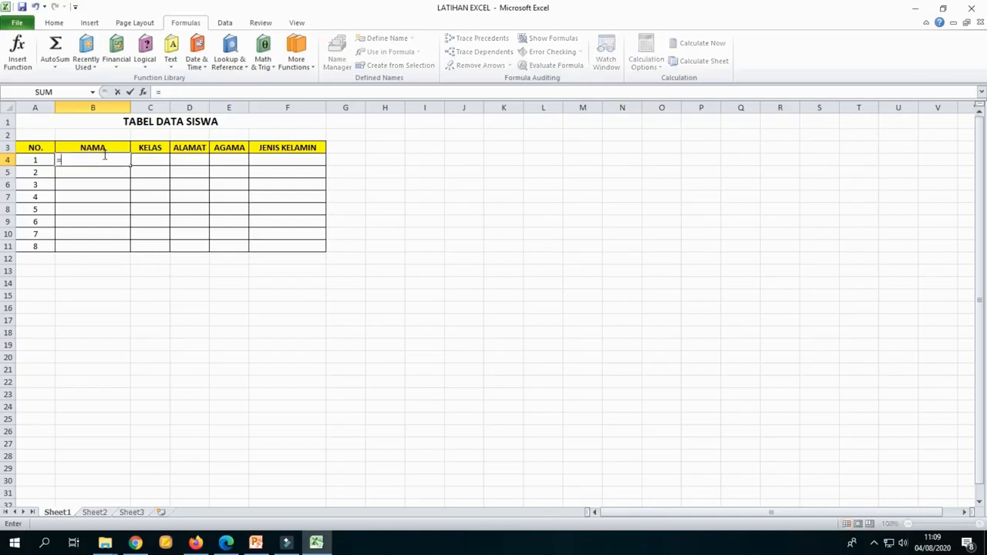
{"action": "key", "text": "BackSpace"}
{"action": "type", "text": "RAHMAT"}
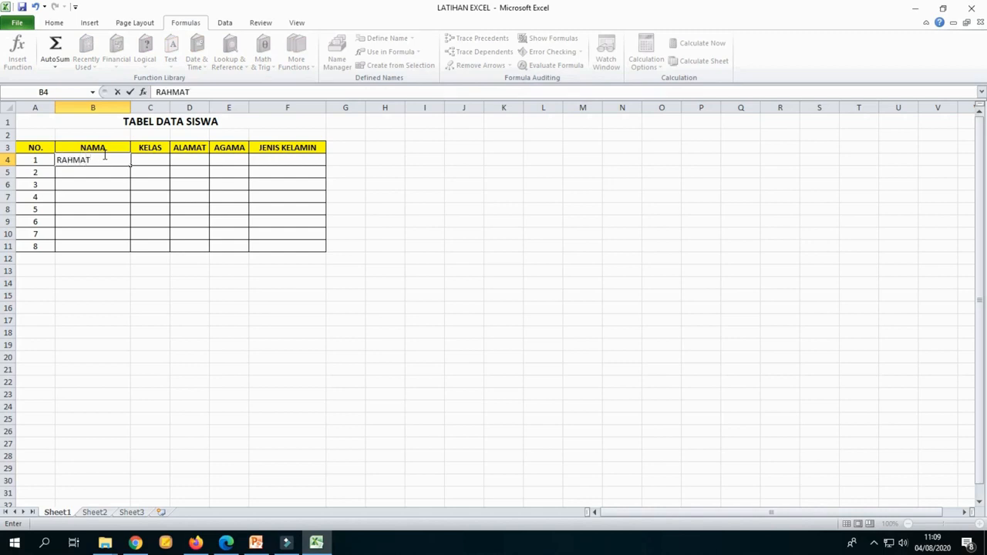
{"action": "left_click", "coordinate": [462, 306]}
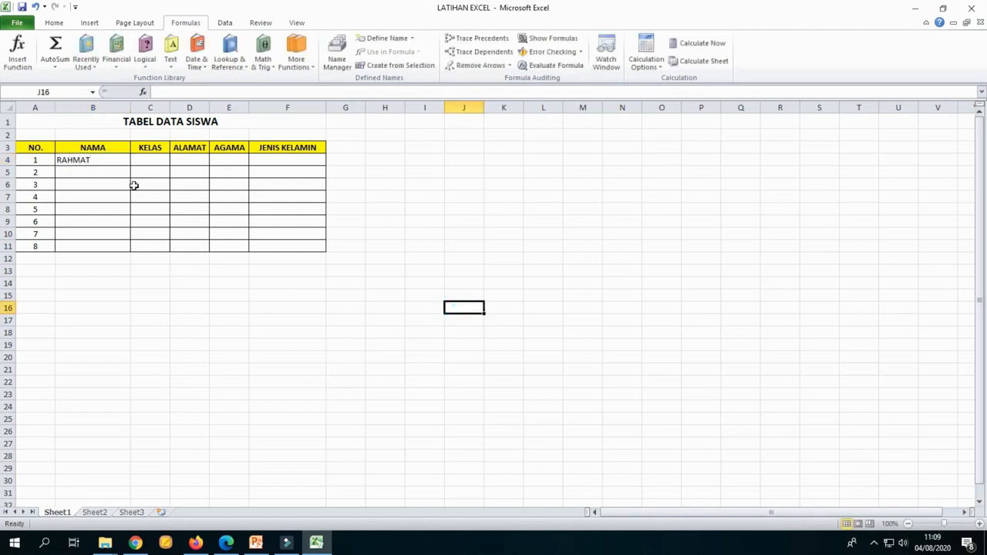
Step: Enter 11 as the first student's class in cell C4 of the KELAS column
{"action": "left_click", "coordinate": [144, 160]}
{"action": "type", "text": "XI"}
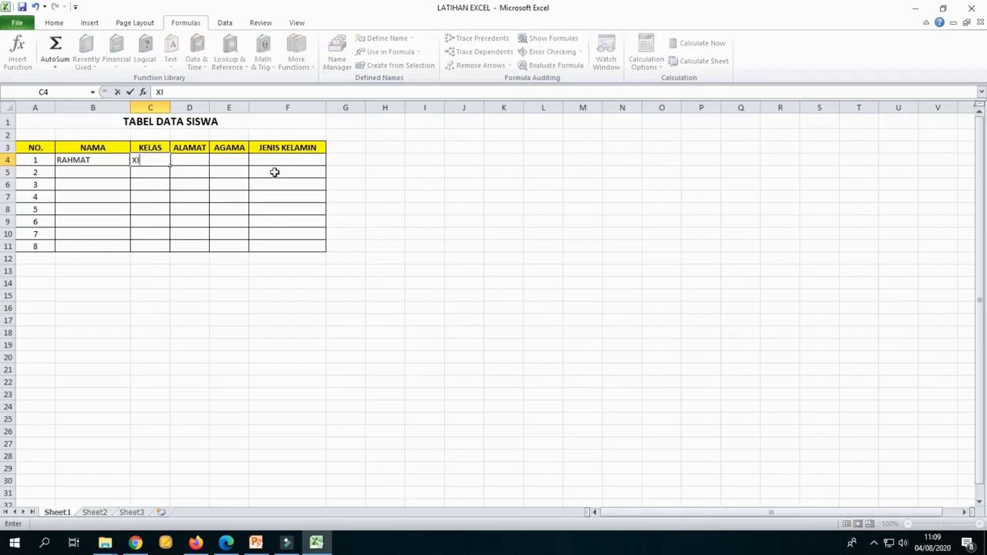
{"action": "key", "text": "BackSpace"}
{"action": "key", "text": "BackSpace"}
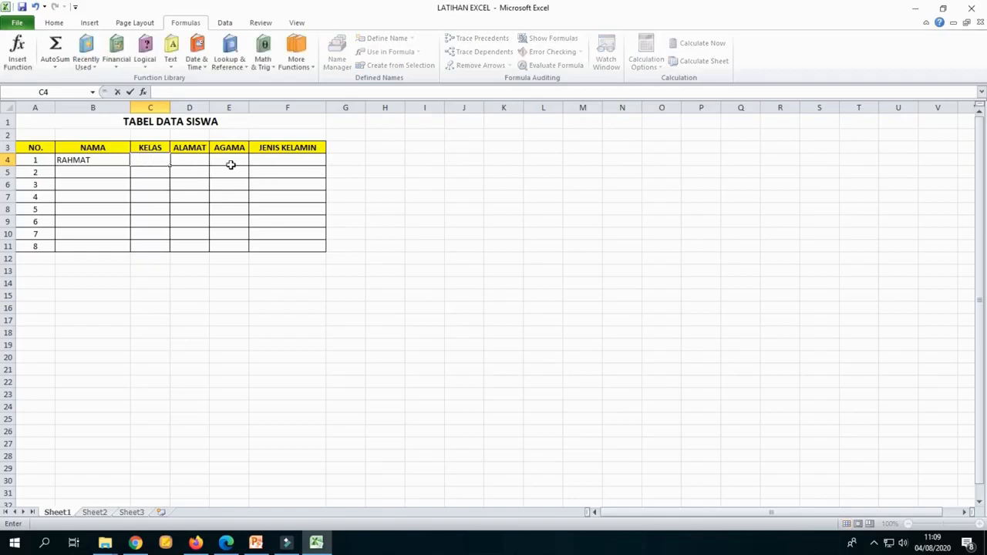
{"action": "type", "text": "11"}
{"action": "left_click", "coordinate": [494, 222]}
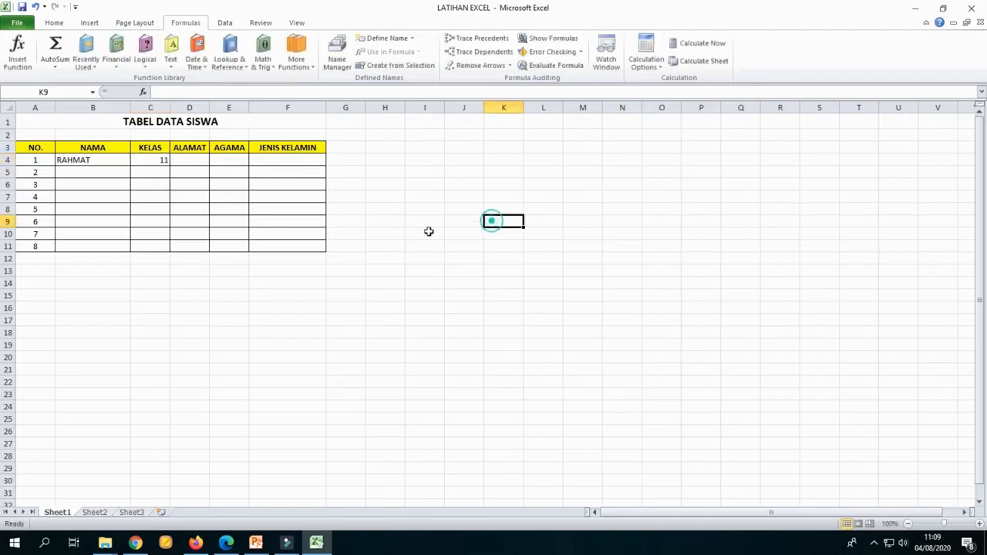
Step: Center the class value in cell C4 horizontally
{"action": "left_click", "coordinate": [158, 158]}
{"action": "left_click", "coordinate": [54, 23]}
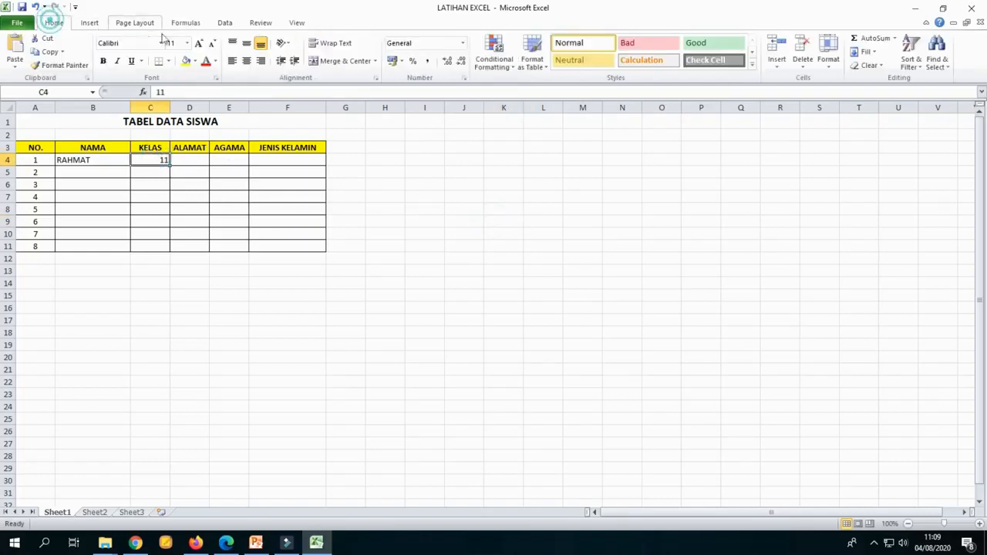
{"action": "left_click", "coordinate": [246, 61]}
{"action": "left_click", "coordinate": [504, 233]}
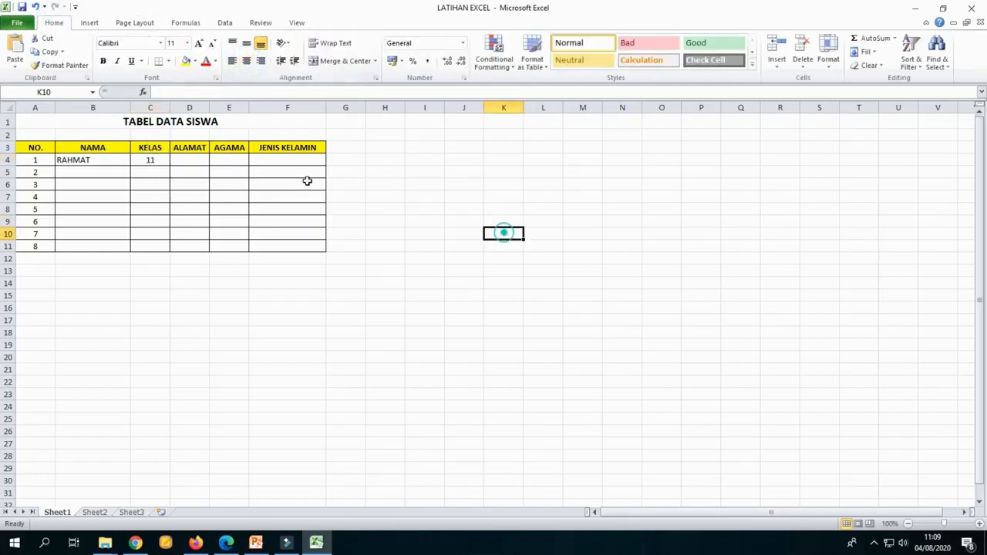
Step: Examine how the formula bar shows the contents of cells C4 and B4, highlighting each cell's text there
{"action": "left_click", "coordinate": [153, 161]}
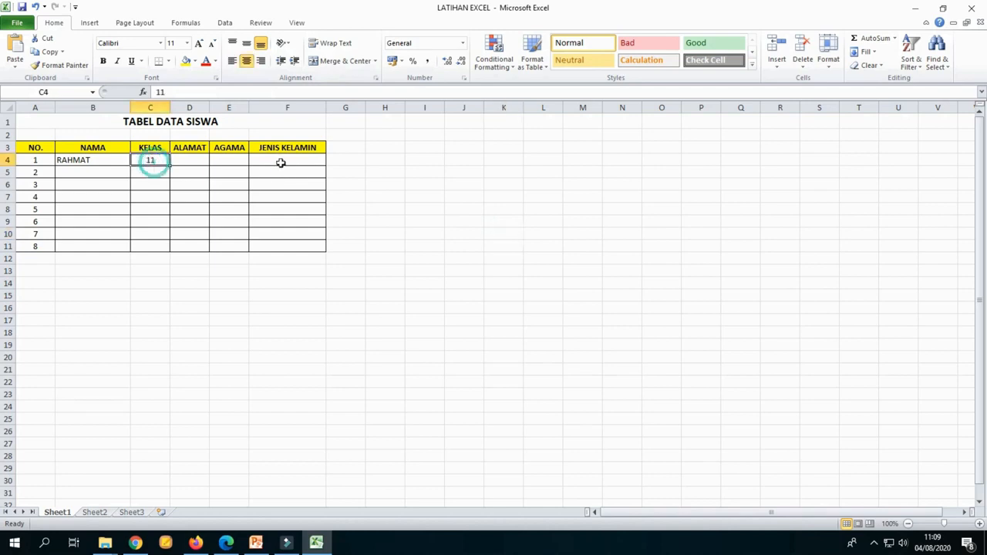
{"action": "left_click", "coordinate": [176, 92]}
{"action": "left_click_drag", "start_coordinate": [176, 92], "coordinate": [150, 92]}
{"action": "left_click", "coordinate": [172, 93]}
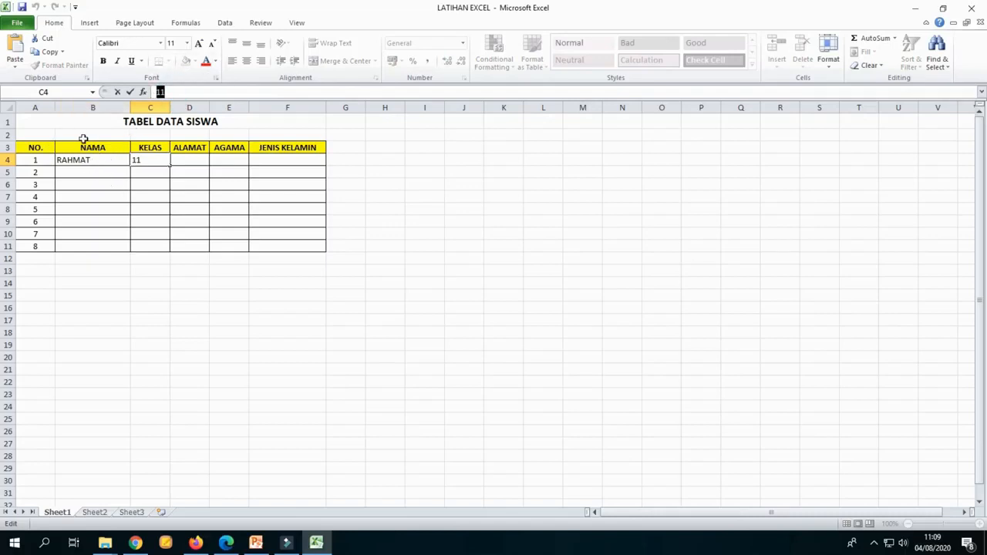
{"action": "left_click", "coordinate": [81, 163]}
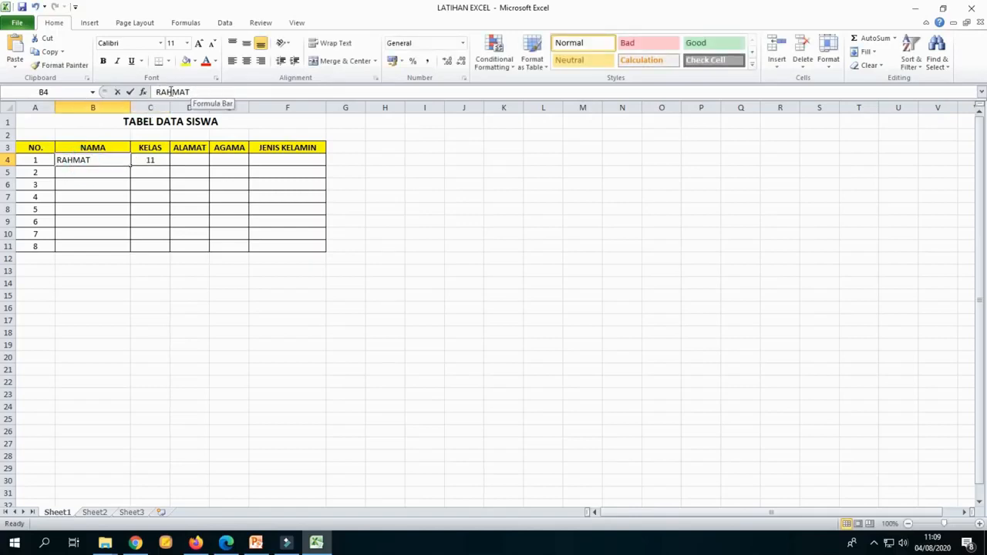
{"action": "left_click", "coordinate": [199, 92]}
{"action": "left_click_drag", "start_coordinate": [199, 92], "coordinate": [157, 92]}
{"action": "left_click", "coordinate": [200, 92]}
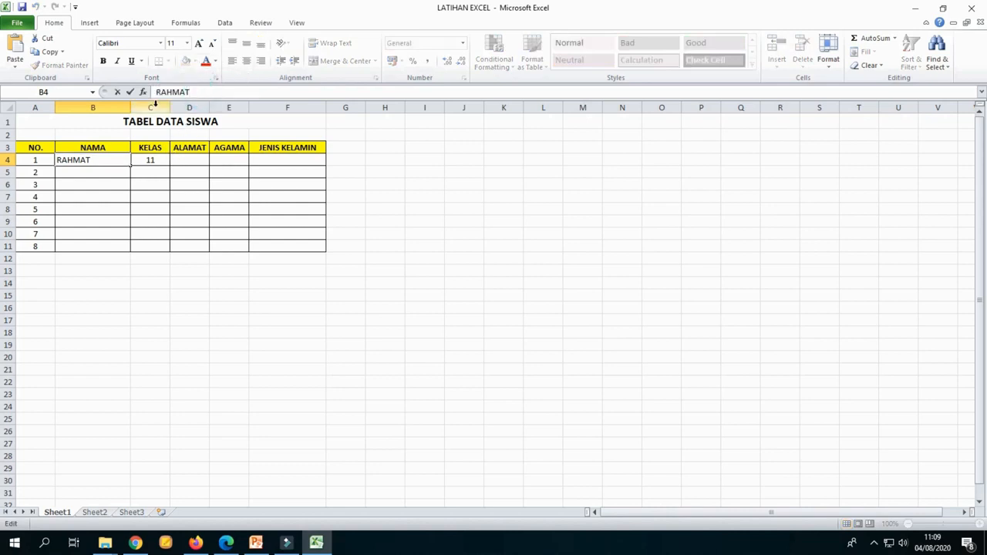
Step: Compare the class value in cell C4 with its formula bar entry, opening it for editing both in the bar and in the cell
{"action": "left_click", "coordinate": [148, 162]}
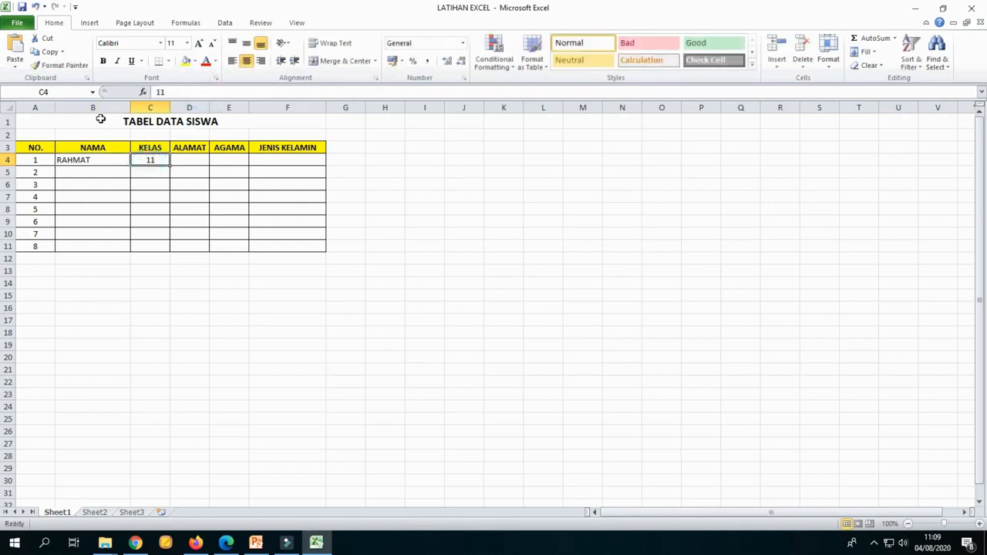
{"action": "left_click", "coordinate": [176, 91]}
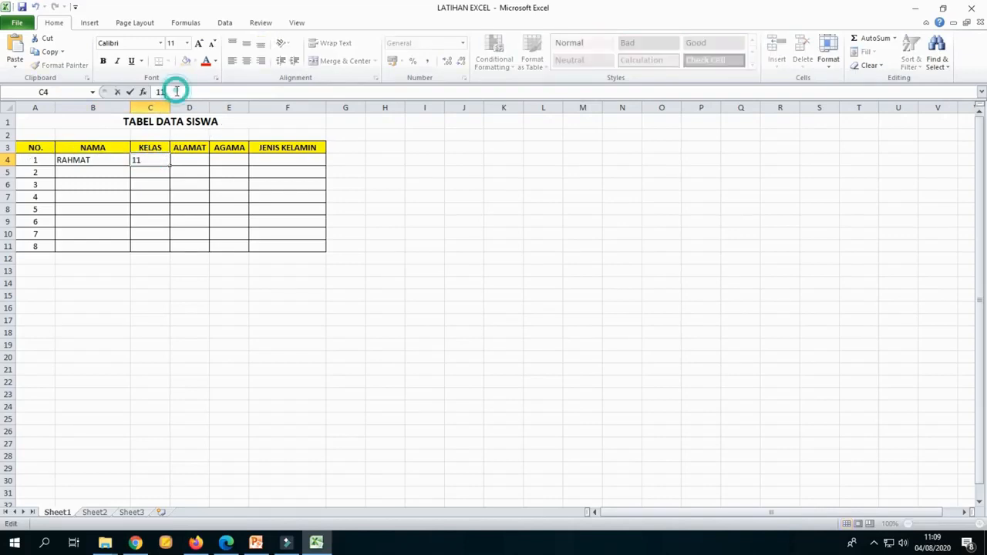
{"action": "double_click", "coordinate": [171, 92]}
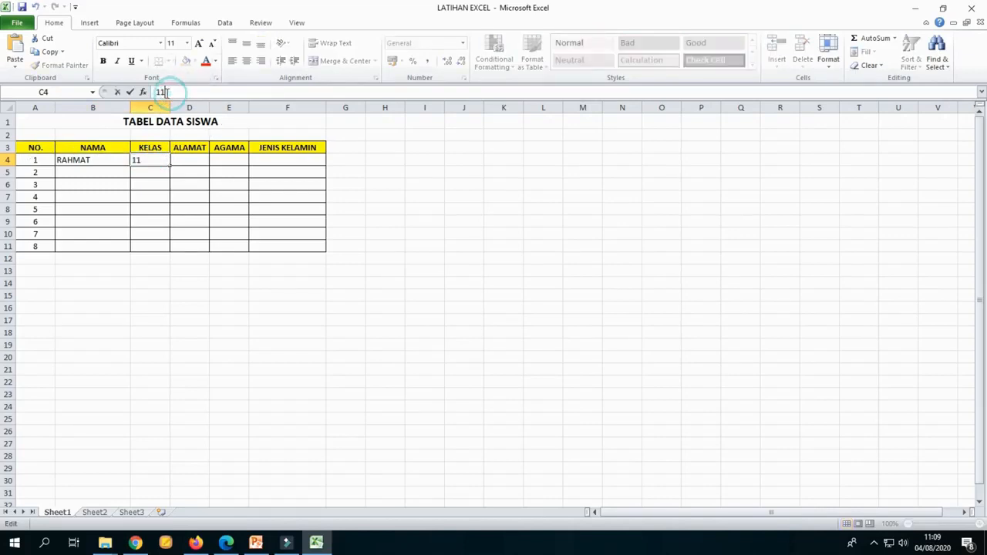
{"action": "double_click", "coordinate": [160, 163]}
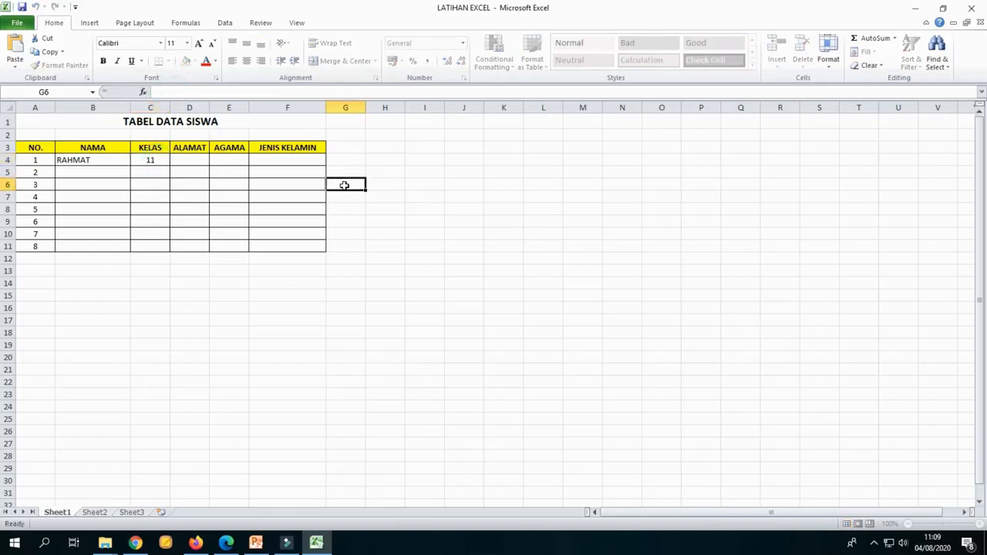
{"action": "left_click", "coordinate": [346, 183]}
{"action": "left_click", "coordinate": [158, 164]}
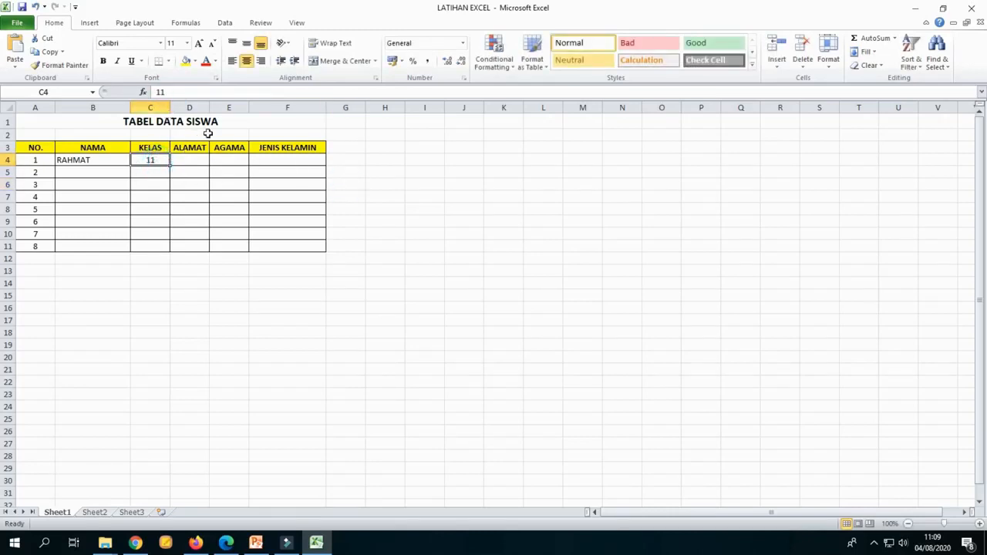
{"action": "left_click", "coordinate": [198, 91]}
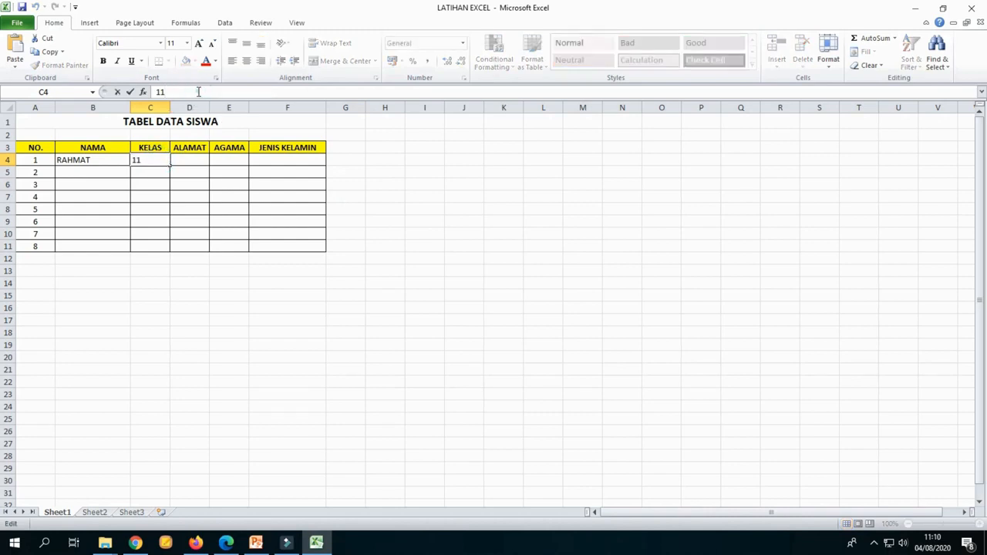
{"action": "left_click", "coordinate": [198, 92]}
{"action": "left_click_drag", "start_coordinate": [196, 93], "coordinate": [156, 92]}
{"action": "left_click", "coordinate": [193, 92]}
{"action": "left_click", "coordinate": [386, 174]}
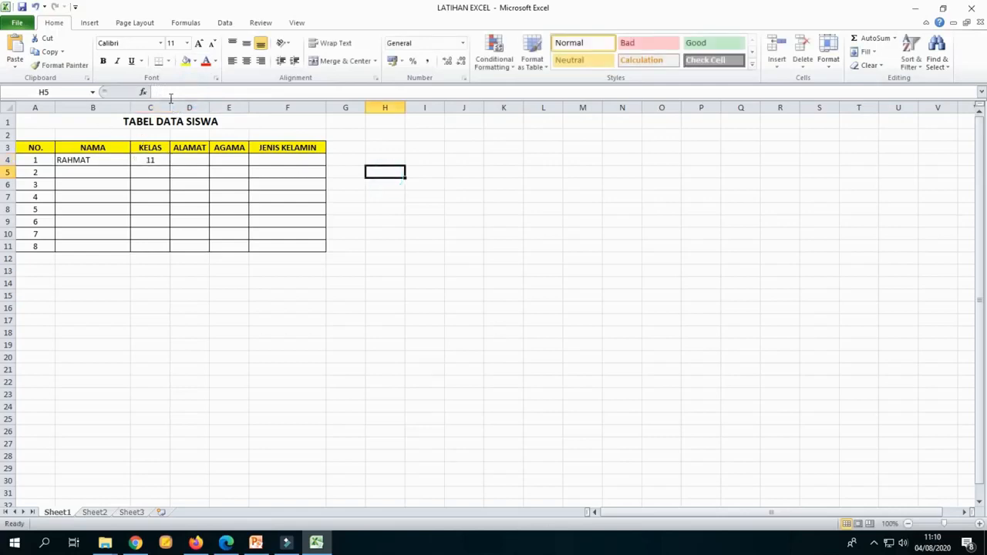
{"action": "left_click", "coordinate": [150, 162]}
{"action": "left_click", "coordinate": [407, 257]}
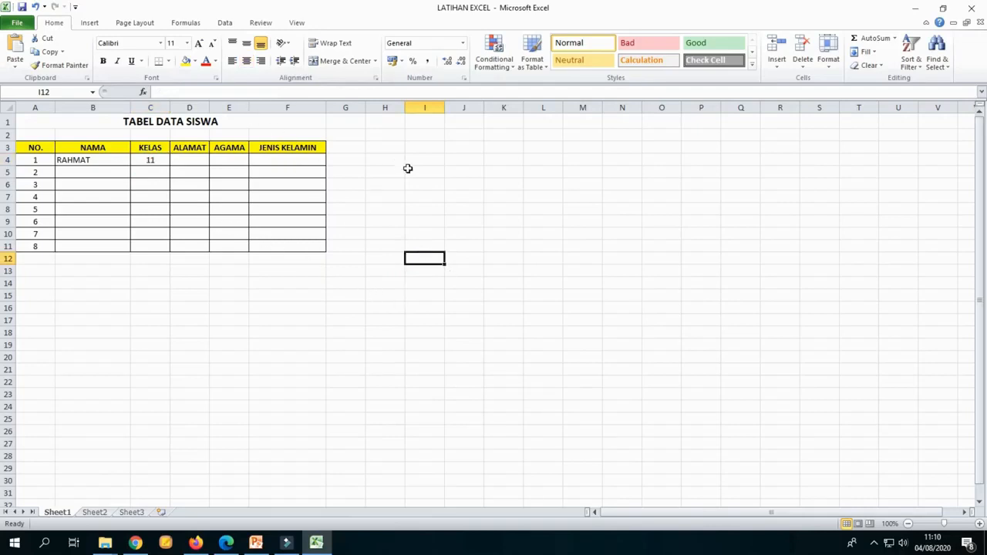
Step: Examine the Home ribbon commands, including the list of cell border options, without applying any of them
{"action": "left_click", "coordinate": [646, 157]}
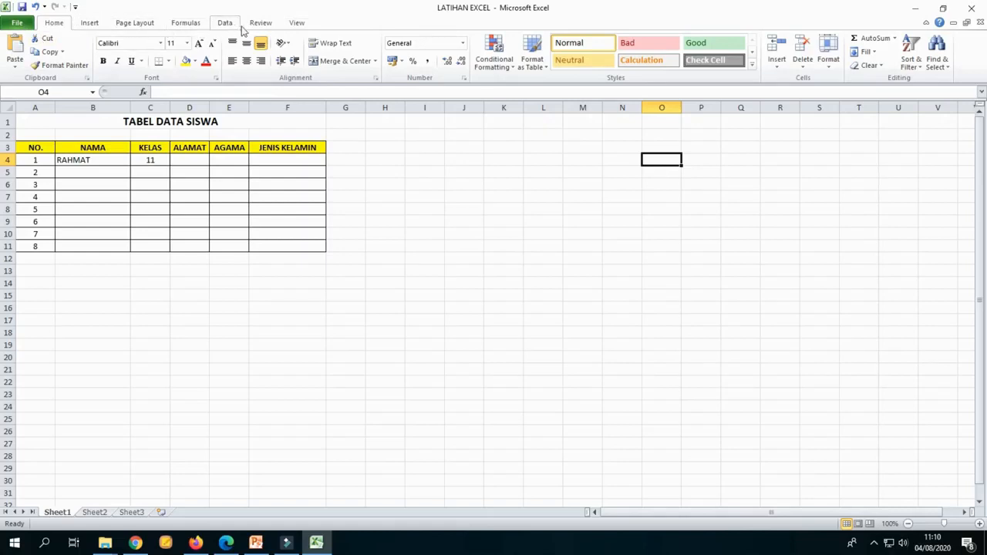
{"action": "left_click", "coordinate": [446, 256]}
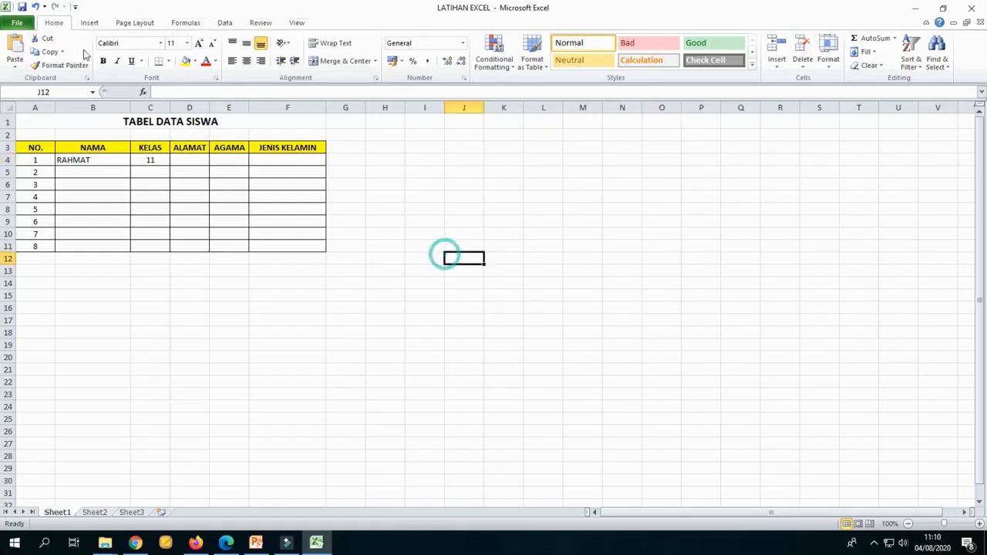
{"action": "left_click", "coordinate": [60, 25]}
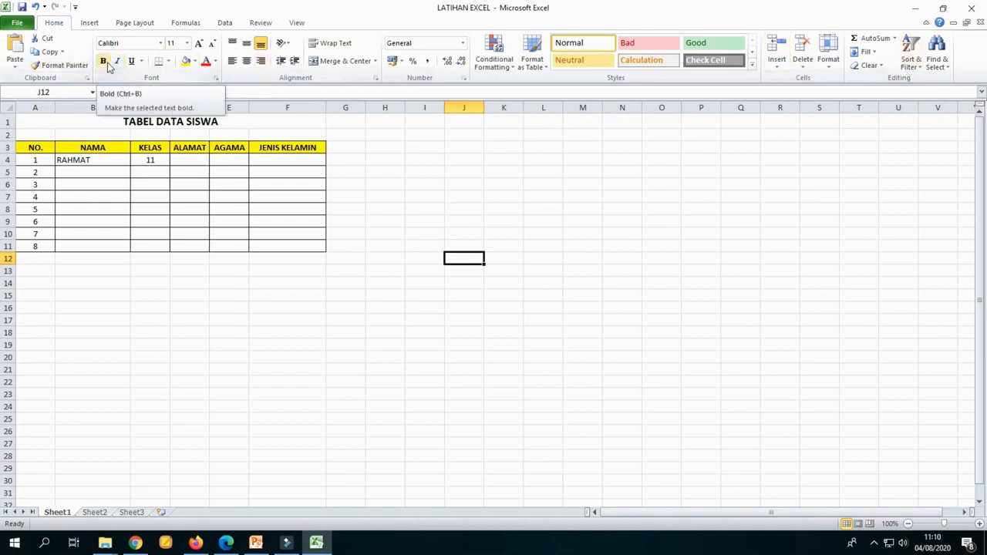
{"action": "left_click", "coordinate": [168, 62]}
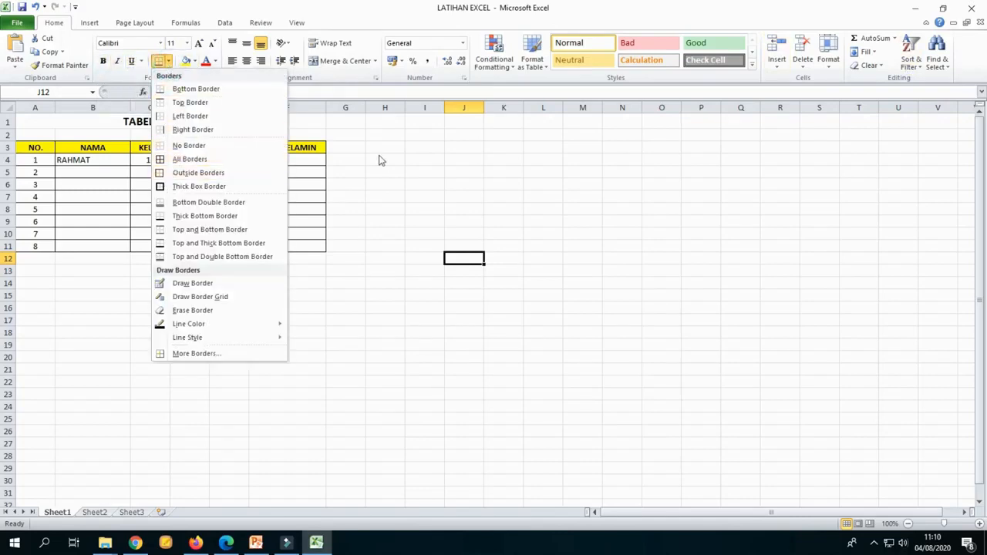
{"action": "left_click", "coordinate": [467, 176]}
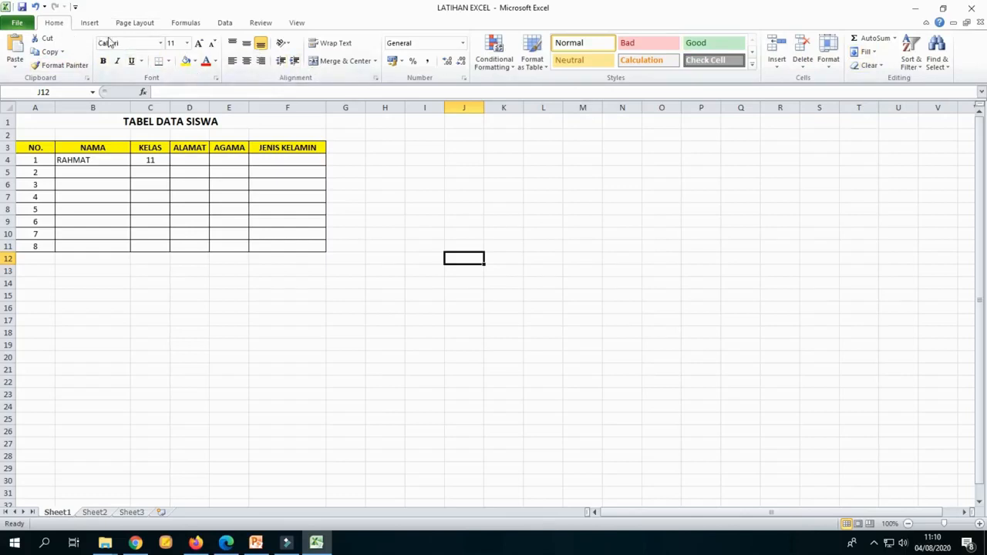
Step: Insert the LOGO AMBALAN SMKNPC picture from the PRAMUKA folder into the worksheet
{"action": "left_click", "coordinate": [89, 23]}
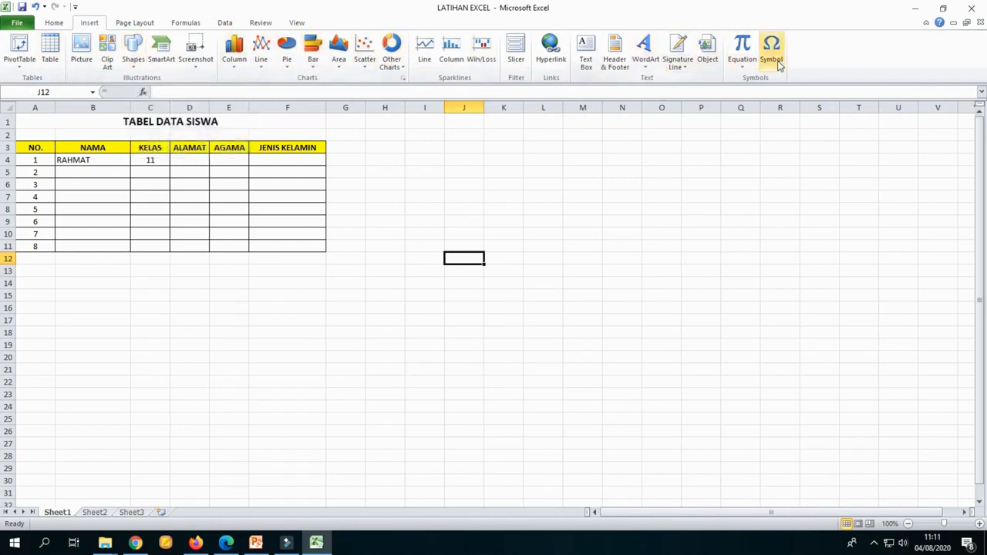
{"action": "left_click", "coordinate": [82, 51]}
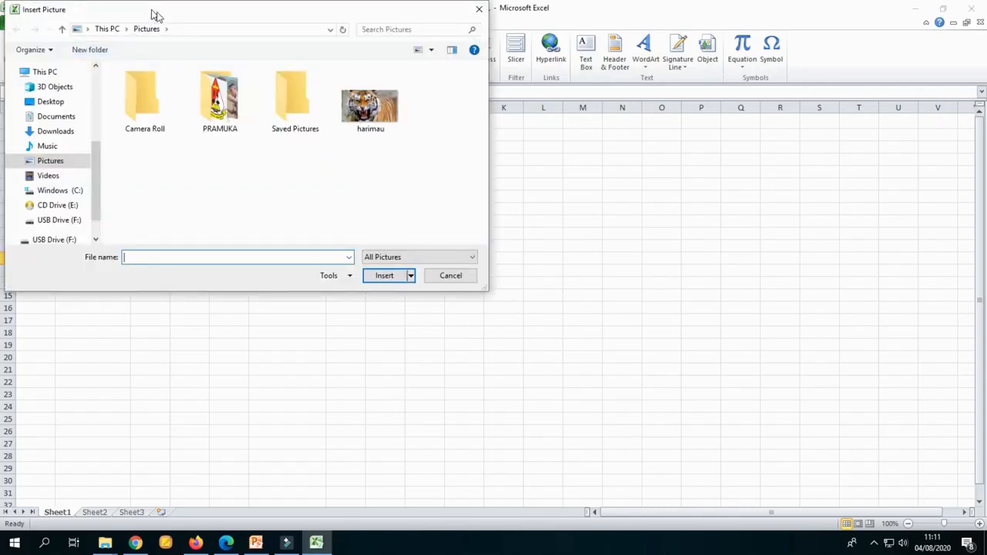
{"action": "left_click_drag", "start_coordinate": [154, 14], "coordinate": [198, 44]}
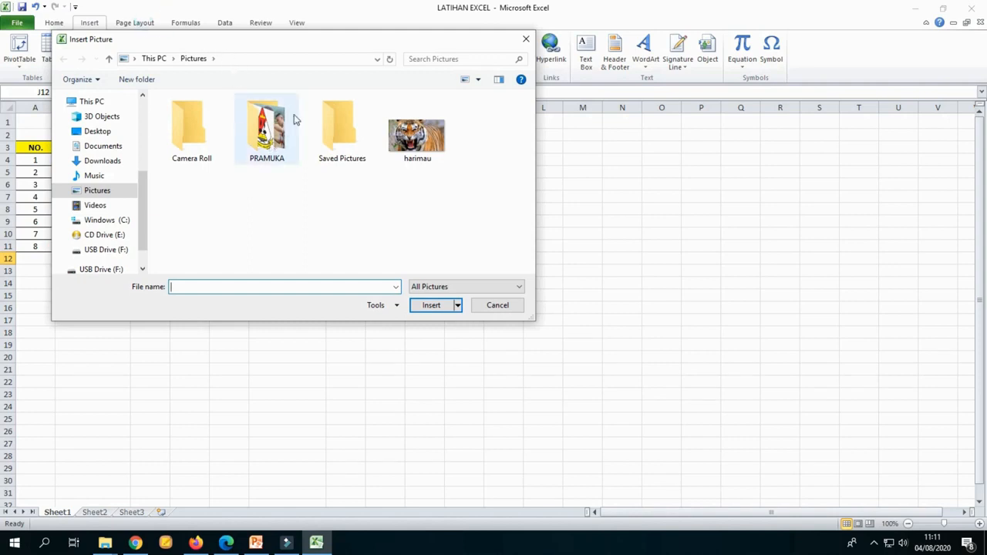
{"action": "double_click", "coordinate": [284, 151]}
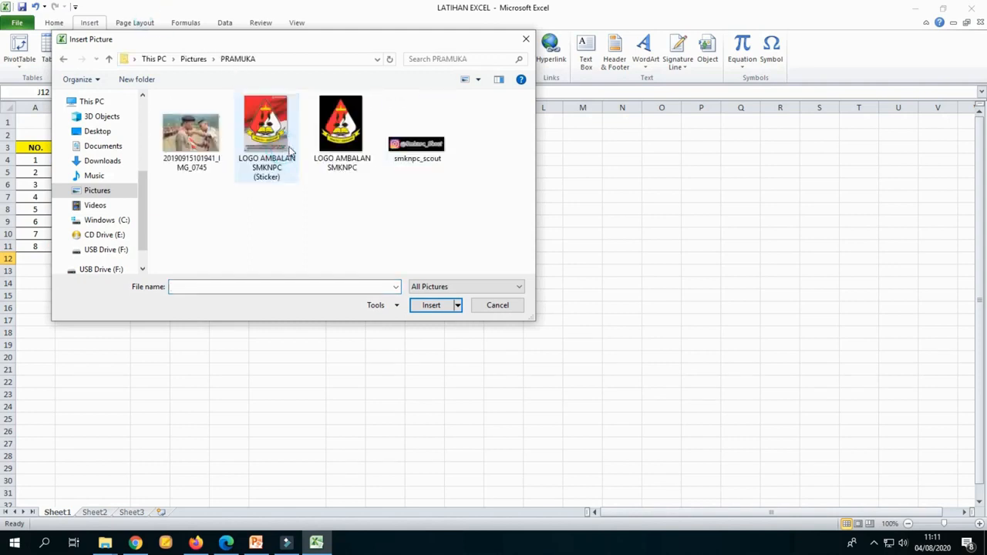
{"action": "left_click", "coordinate": [357, 145]}
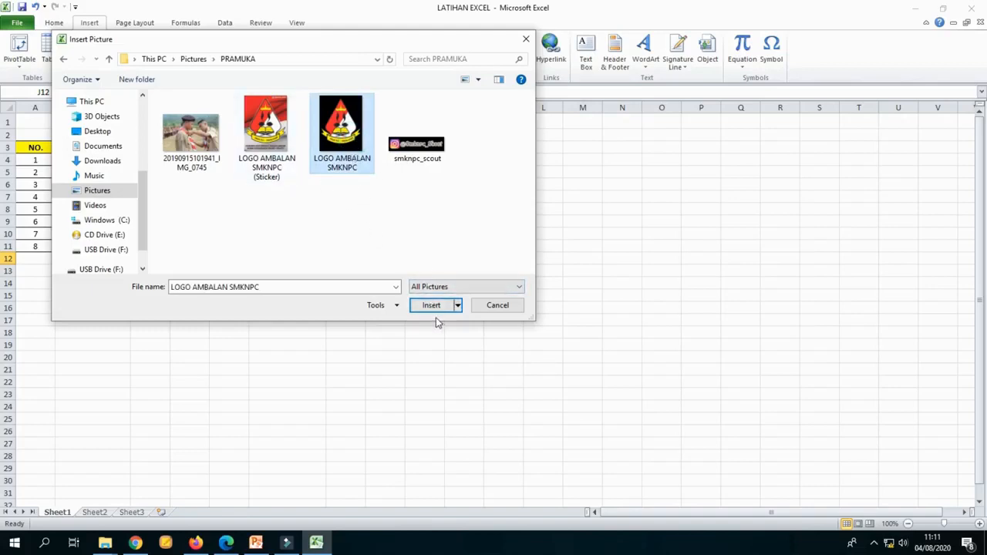
{"action": "left_click", "coordinate": [426, 303]}
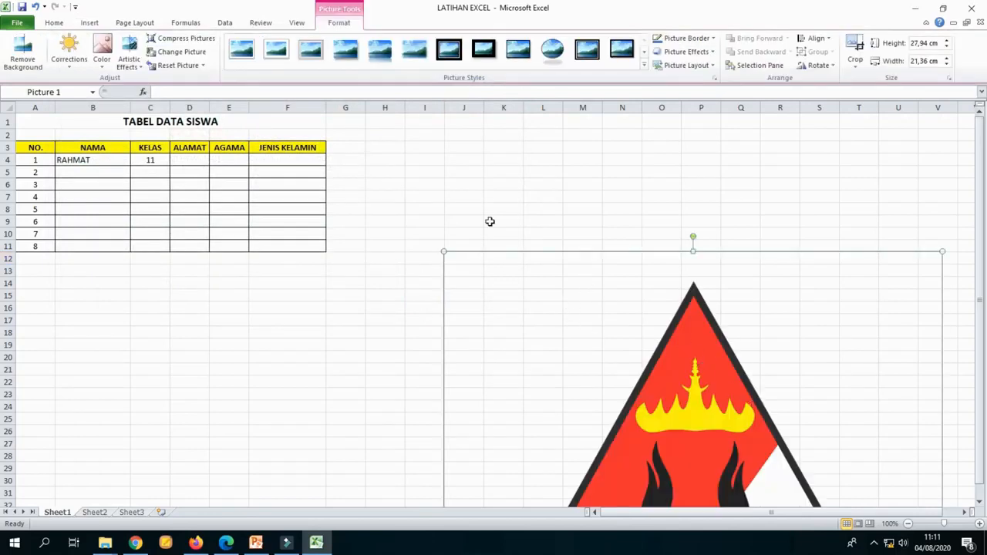
Step: Shrink the inserted logo to about 10,3 cm high by 7,9 cm wide beside the student table, and delete it
{"action": "left_click_drag", "start_coordinate": [444, 251], "coordinate": [609, 468]}
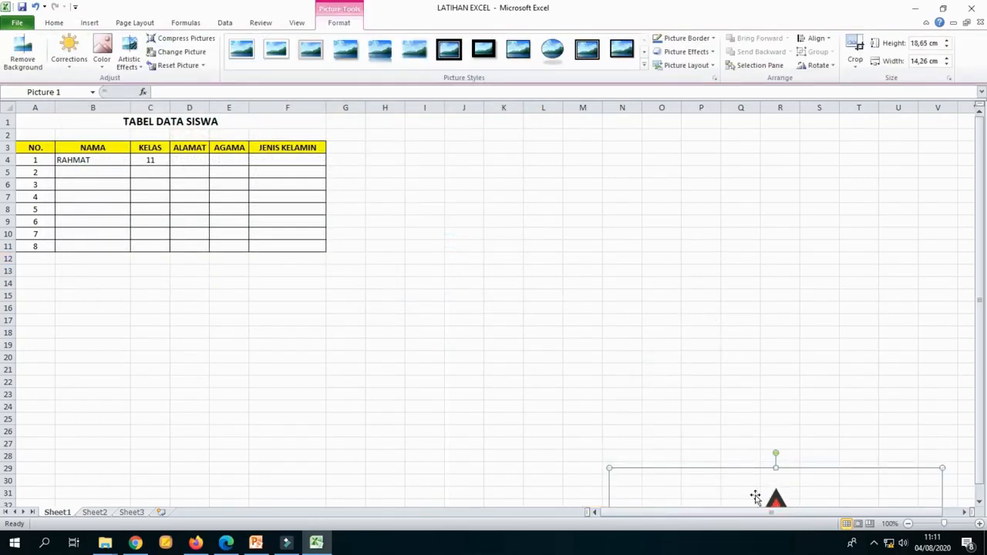
{"action": "left_click_drag", "start_coordinate": [793, 501], "coordinate": [461, 147]}
{"action": "left_click_drag", "start_coordinate": [524, 377], "coordinate": [522, 283]}
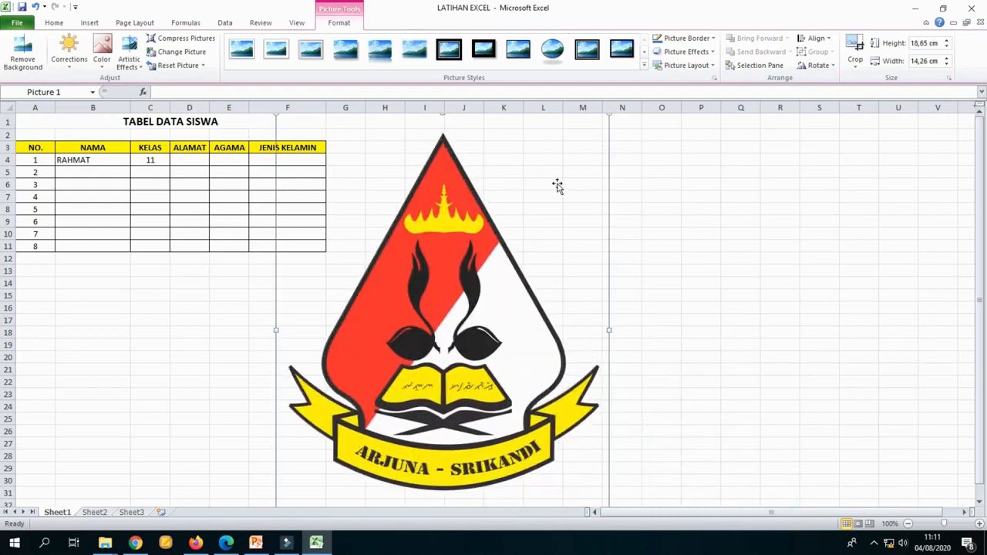
{"action": "left_click_drag", "start_coordinate": [607, 117], "coordinate": [460, 307]}
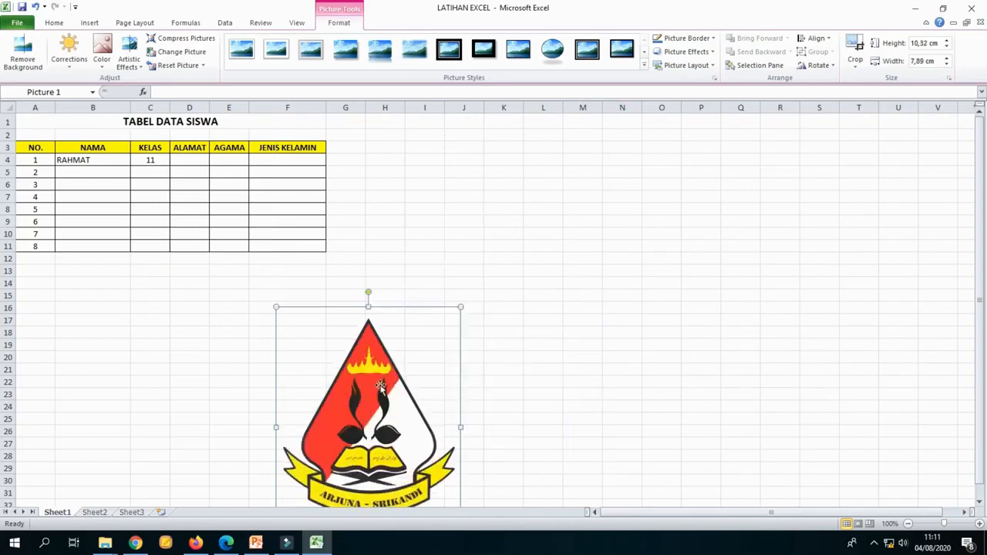
{"action": "left_click_drag", "start_coordinate": [448, 221], "coordinate": [449, 216]}
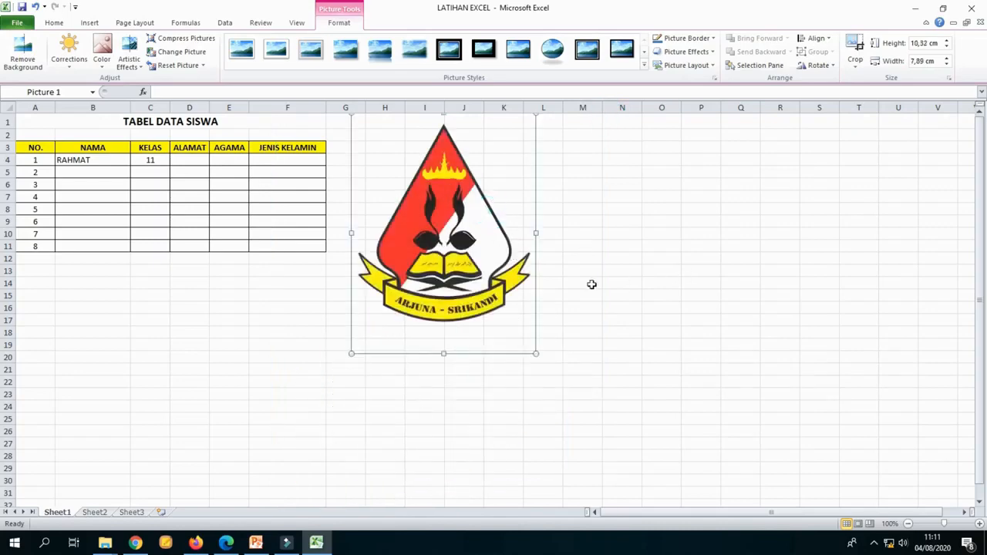
{"action": "key", "text": "Delete"}
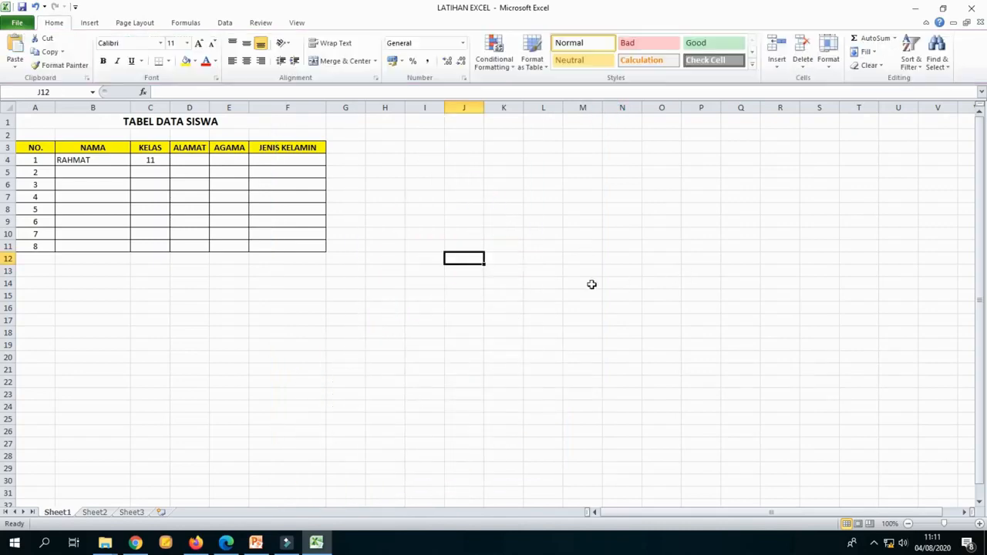
Step: Center the sheet horizontally on the page through the custom margins settings, and preview the printout before returning to the worksheet
{"action": "left_click", "coordinate": [185, 25]}
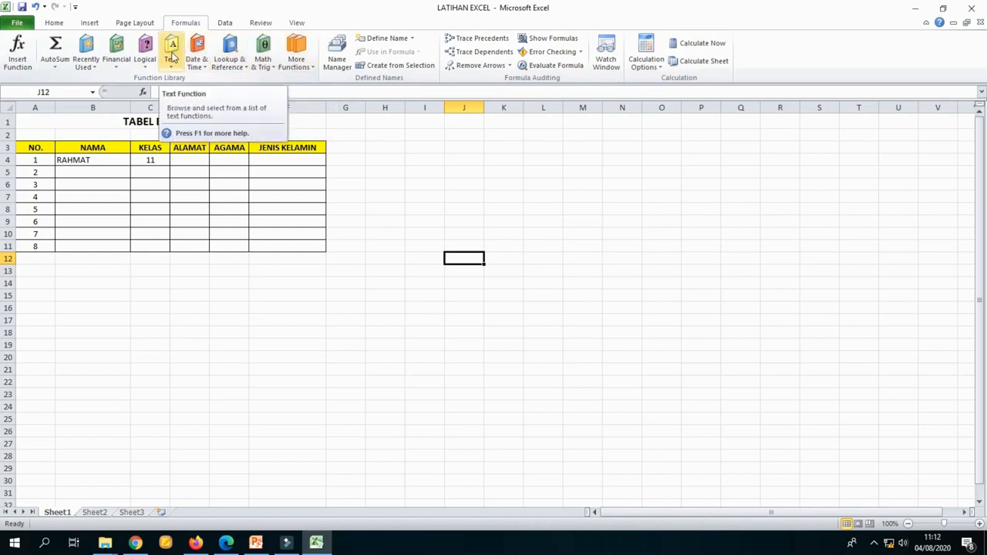
{"action": "left_click", "coordinate": [142, 25]}
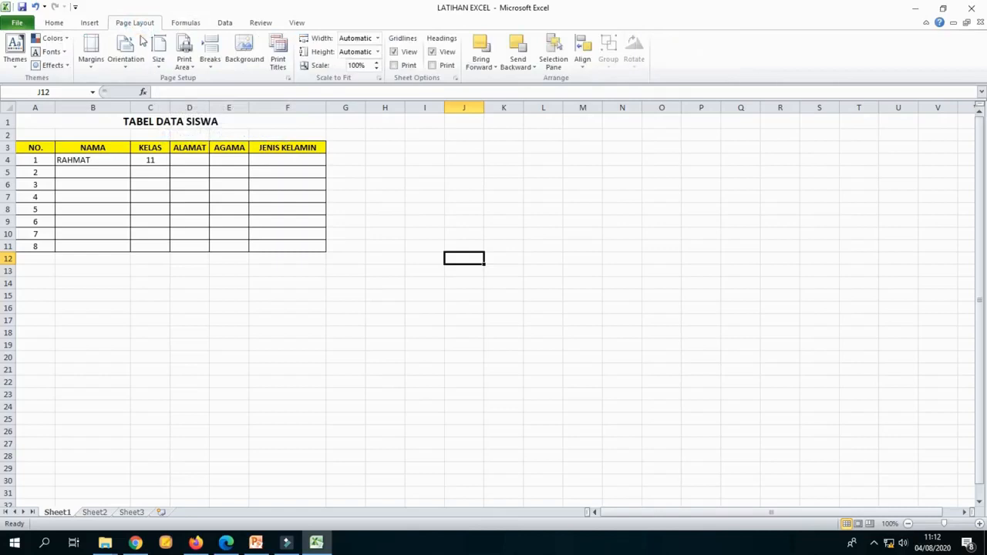
{"action": "left_click", "coordinate": [92, 63]}
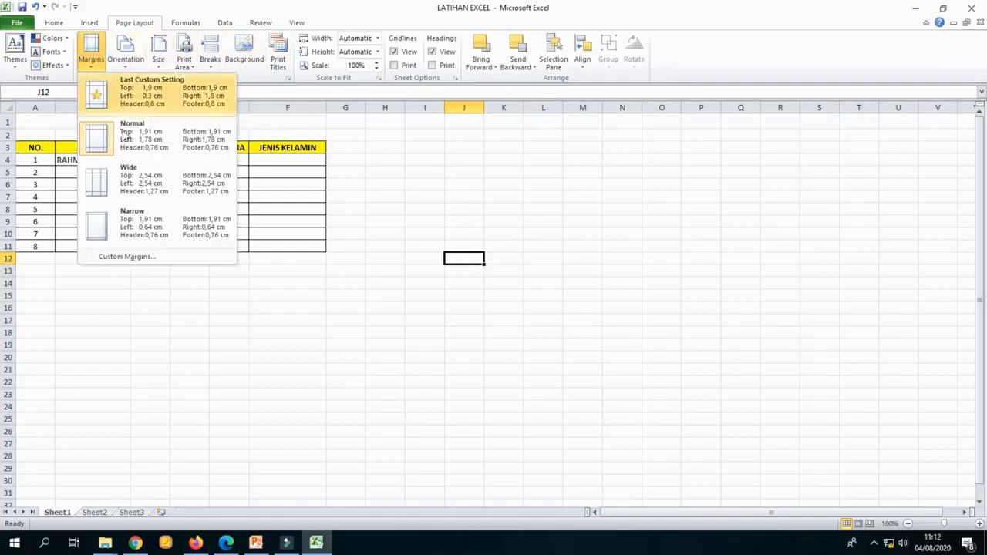
{"action": "left_click", "coordinate": [117, 256]}
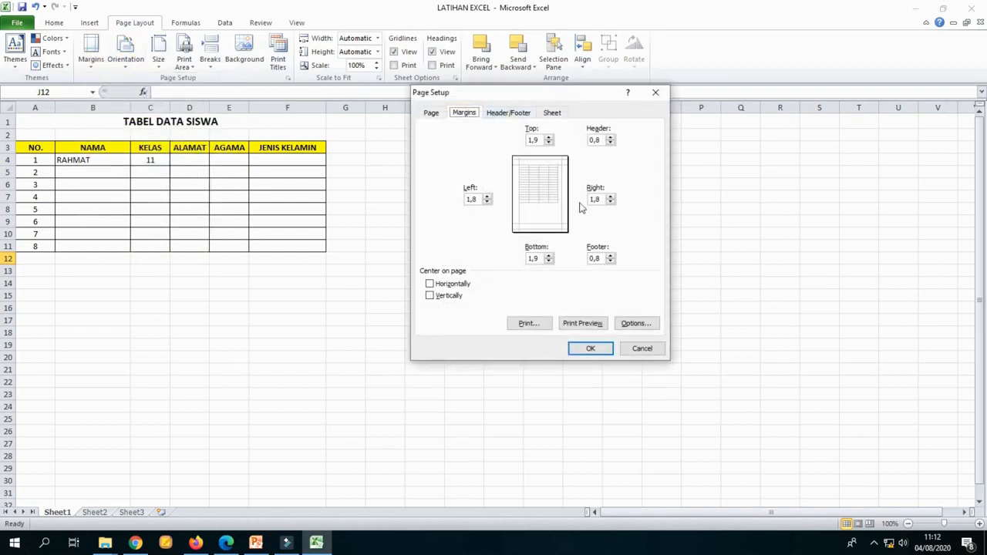
{"action": "left_click_drag", "start_coordinate": [510, 94], "coordinate": [498, 169]}
{"action": "left_click", "coordinate": [410, 186]}
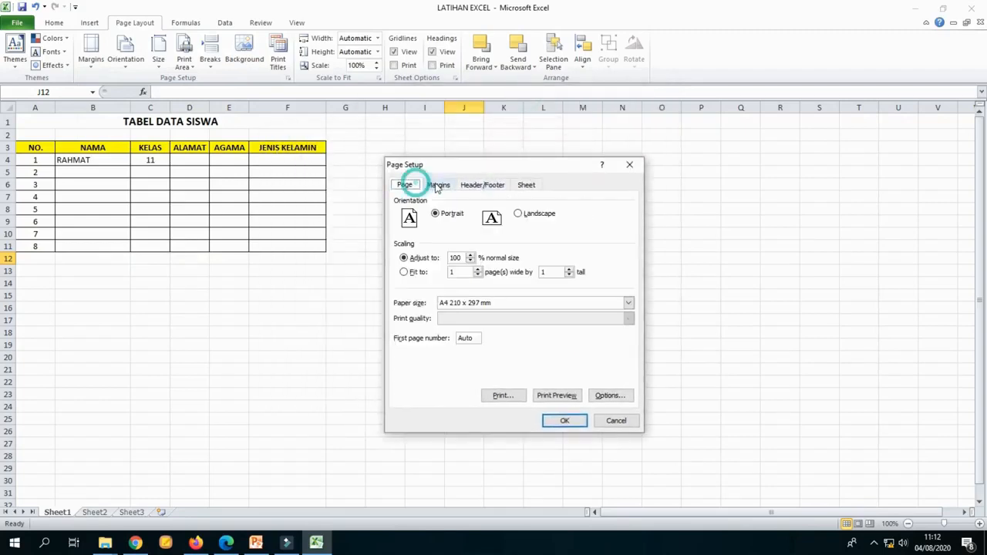
{"action": "left_click", "coordinate": [435, 185]}
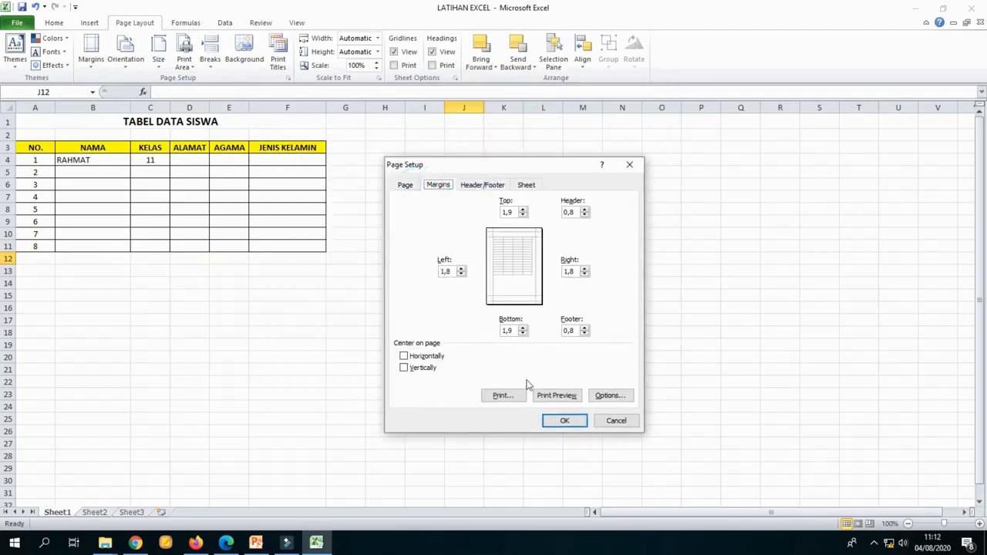
{"action": "left_click", "coordinate": [403, 355]}
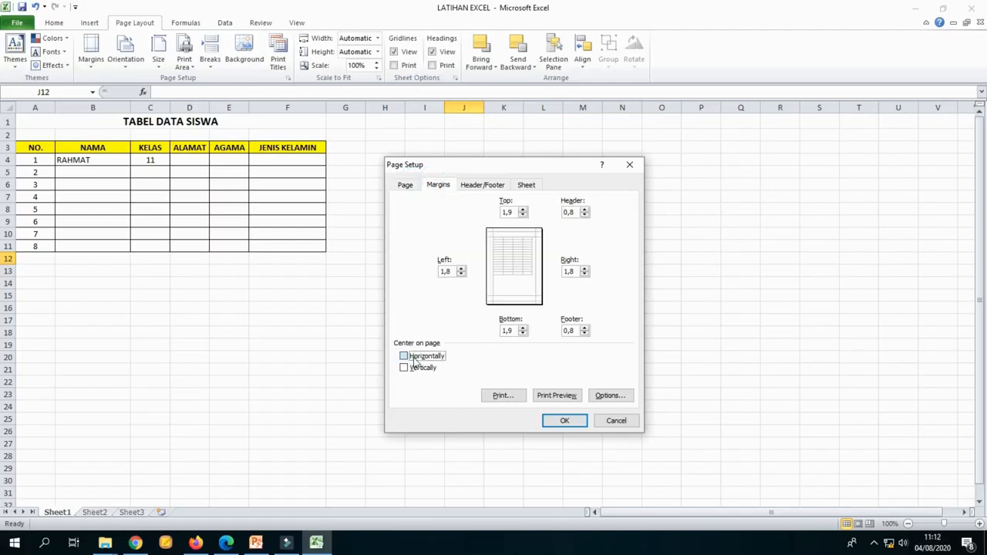
{"action": "left_click", "coordinate": [558, 395]}
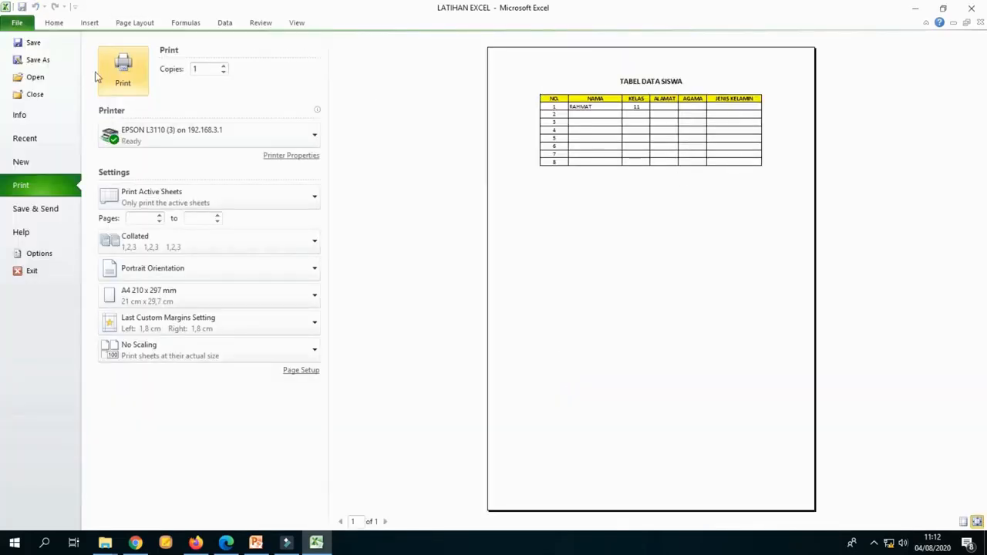
{"action": "left_click", "coordinate": [23, 25]}
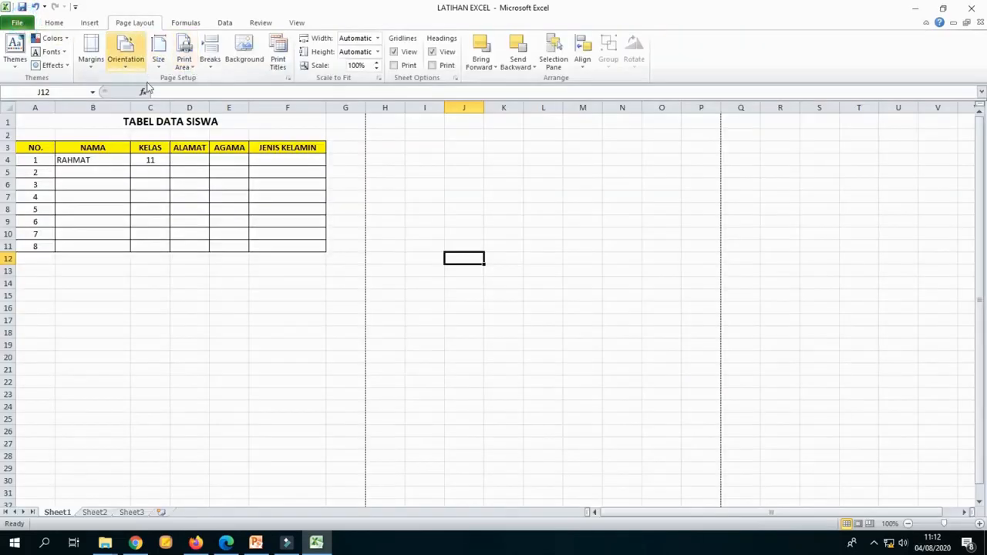
Step: Examine the list of available paper sizes, from A4 down to 16K, without choosing a different one
{"action": "left_click", "coordinate": [159, 62]}
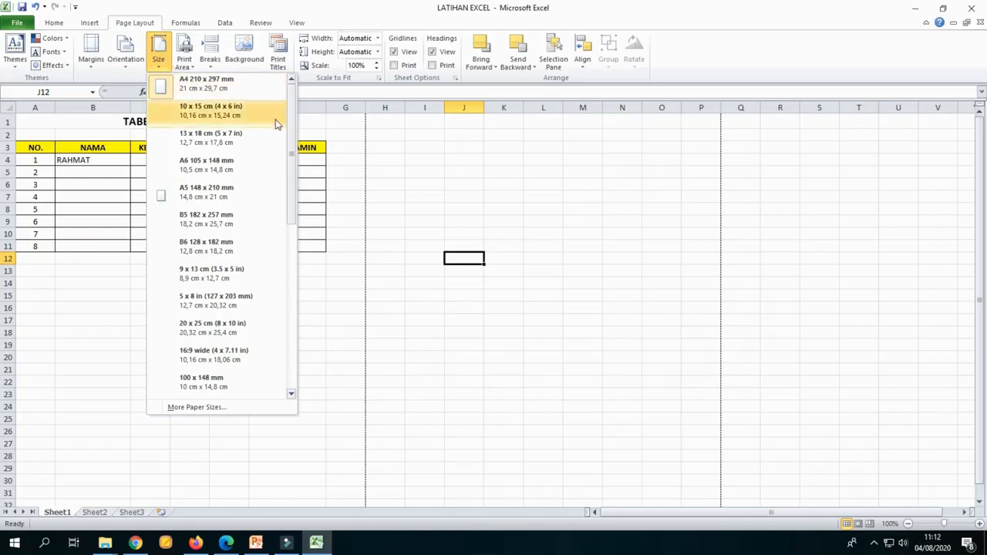
{"action": "left_click_drag", "start_coordinate": [290, 115], "coordinate": [306, 103]}
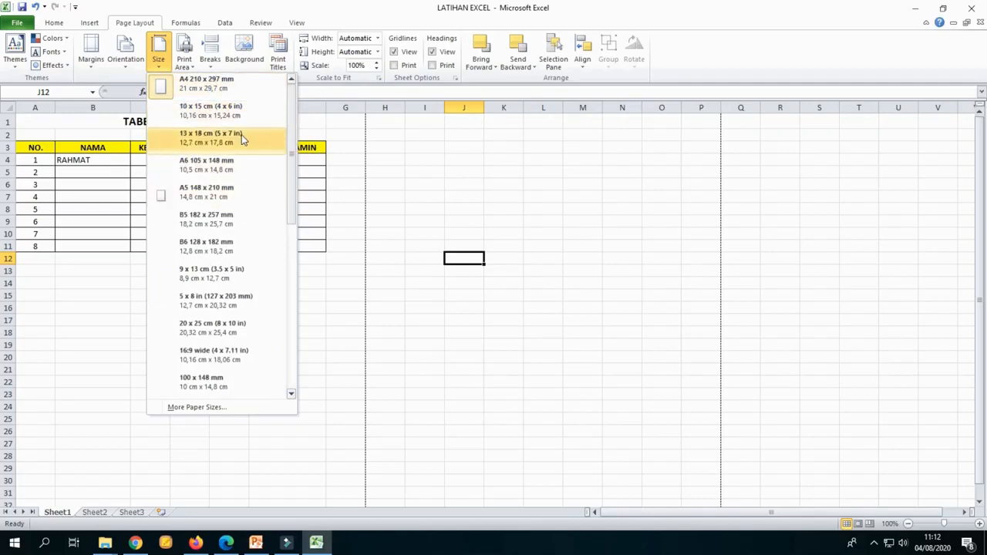
{"action": "scroll", "coordinate": [275, 211], "scroll_direction": "down", "scroll_amount": 5}
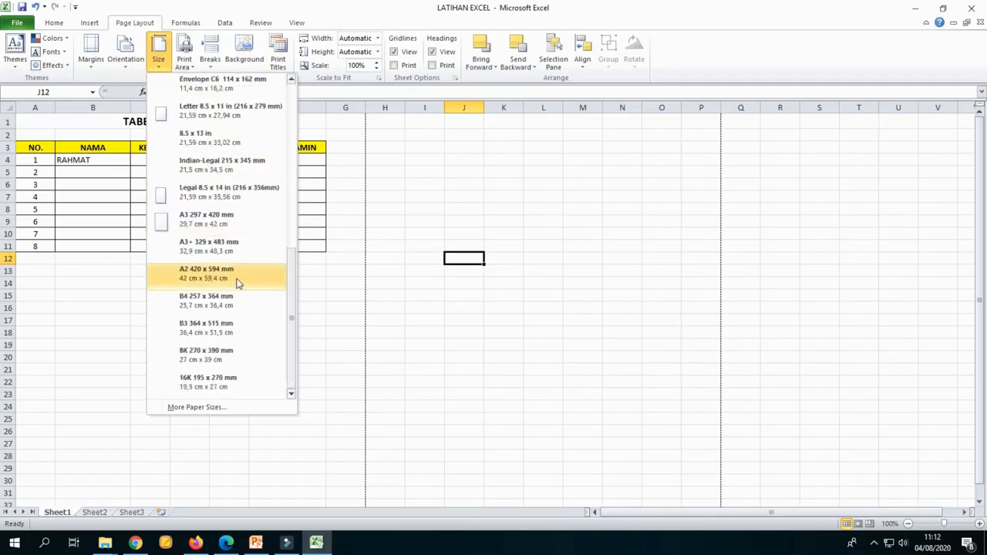
{"action": "scroll", "coordinate": [217, 212], "scroll_direction": "up", "scroll_amount": 5}
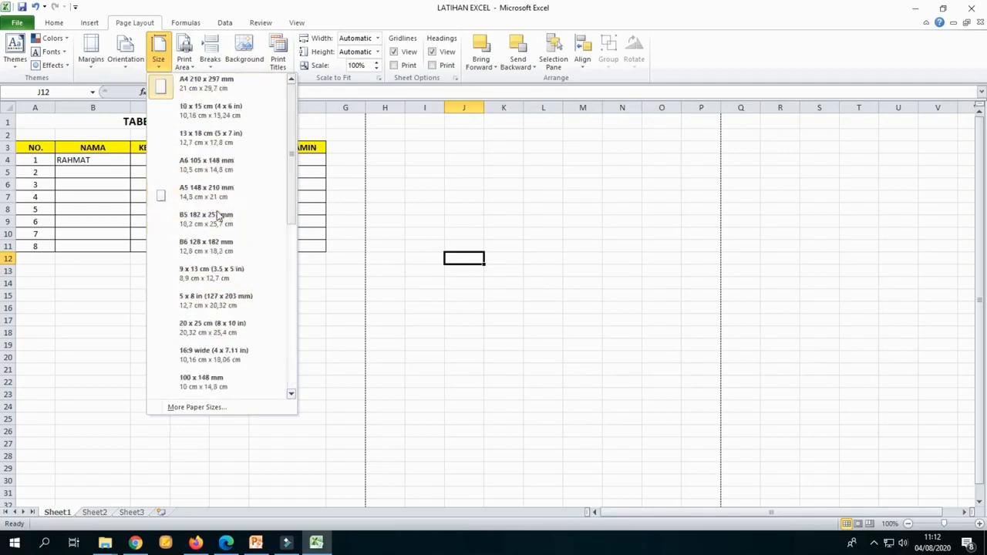
{"action": "left_click", "coordinate": [452, 172]}
{"action": "left_click", "coordinate": [492, 159]}
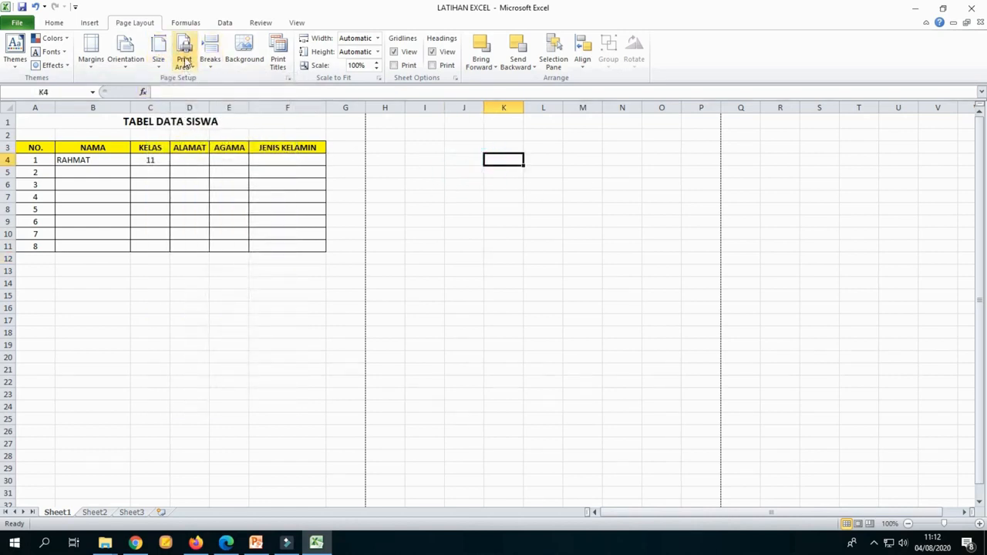
Step: Set the range A1:F12, covering the TABEL DATA SISWA title and student table, as the print area
{"action": "left_click", "coordinate": [184, 60]}
{"action": "left_click", "coordinate": [451, 172]}
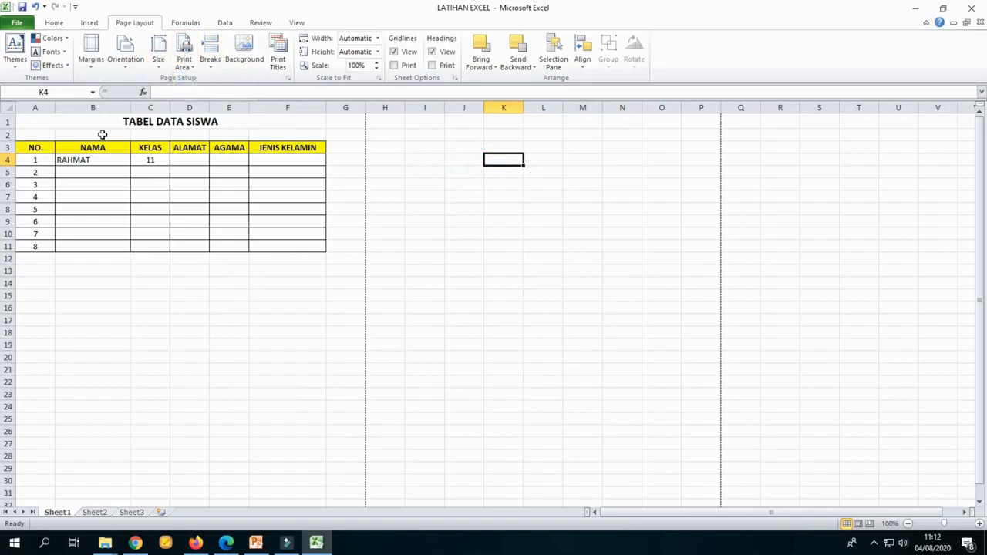
{"action": "left_click_drag", "start_coordinate": [25, 115], "coordinate": [317, 252]}
{"action": "left_click", "coordinate": [374, 209]}
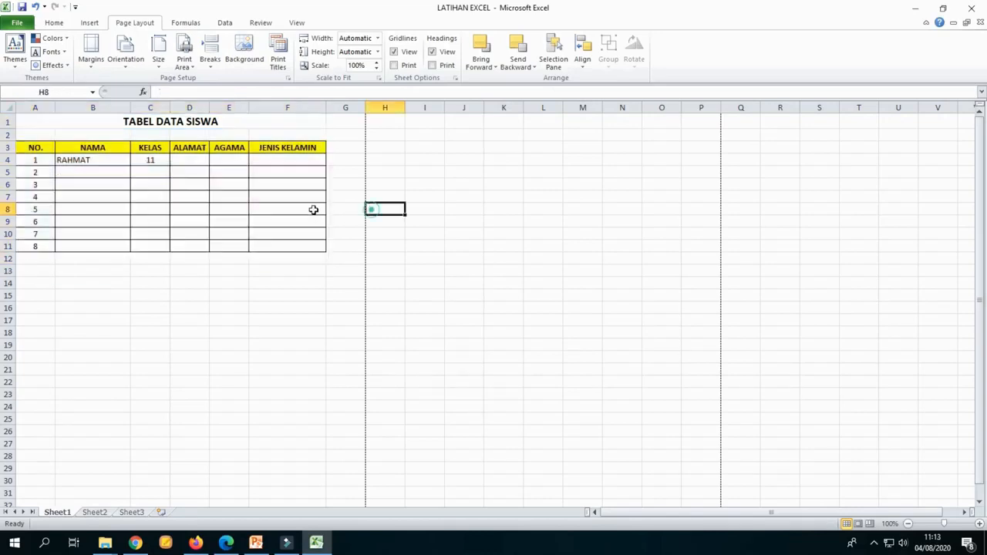
{"action": "left_click_drag", "start_coordinate": [67, 121], "coordinate": [175, 267]}
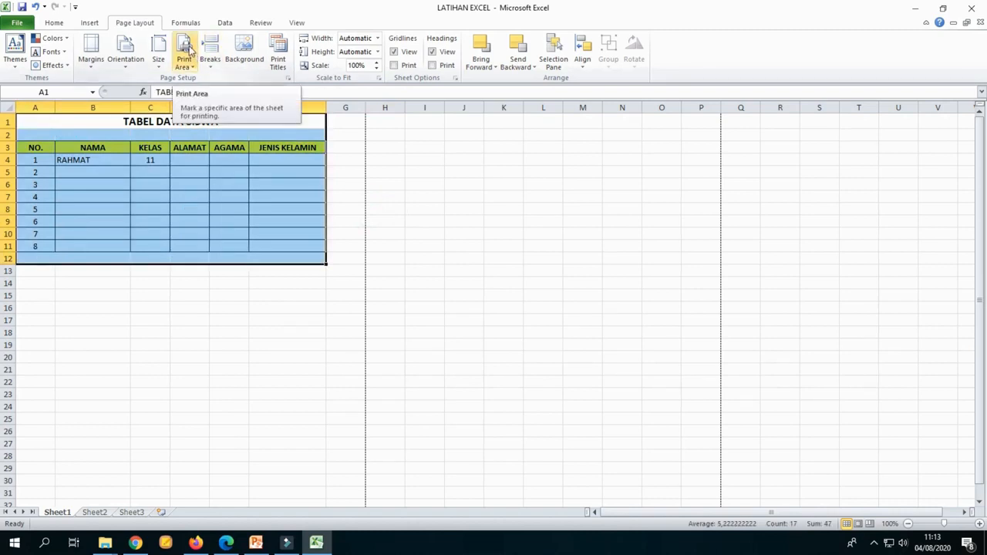
{"action": "left_click", "coordinate": [622, 244]}
{"action": "left_click", "coordinate": [81, 116]}
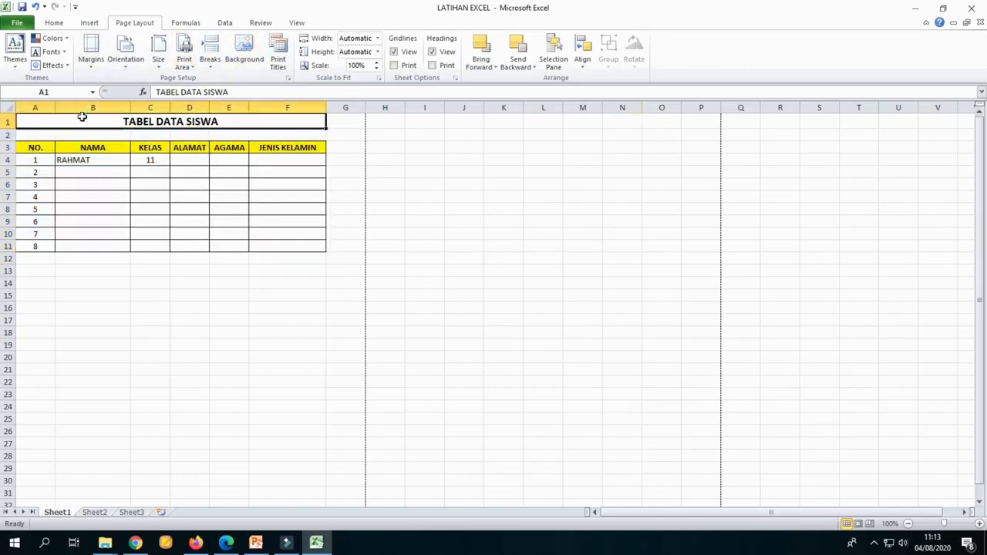
{"action": "left_click_drag", "start_coordinate": [82, 116], "coordinate": [197, 262]}
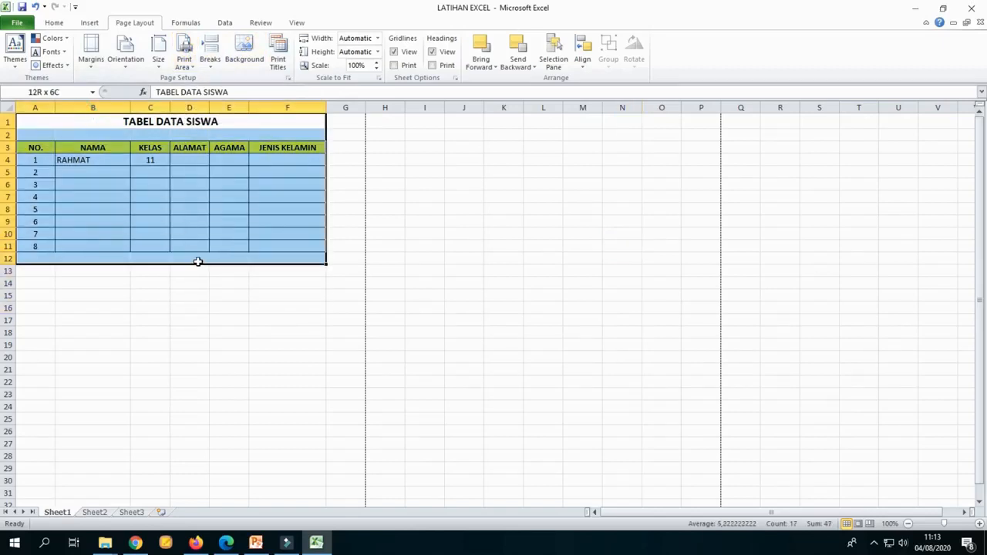
{"action": "left_click", "coordinate": [185, 56]}
{"action": "left_click", "coordinate": [208, 82]}
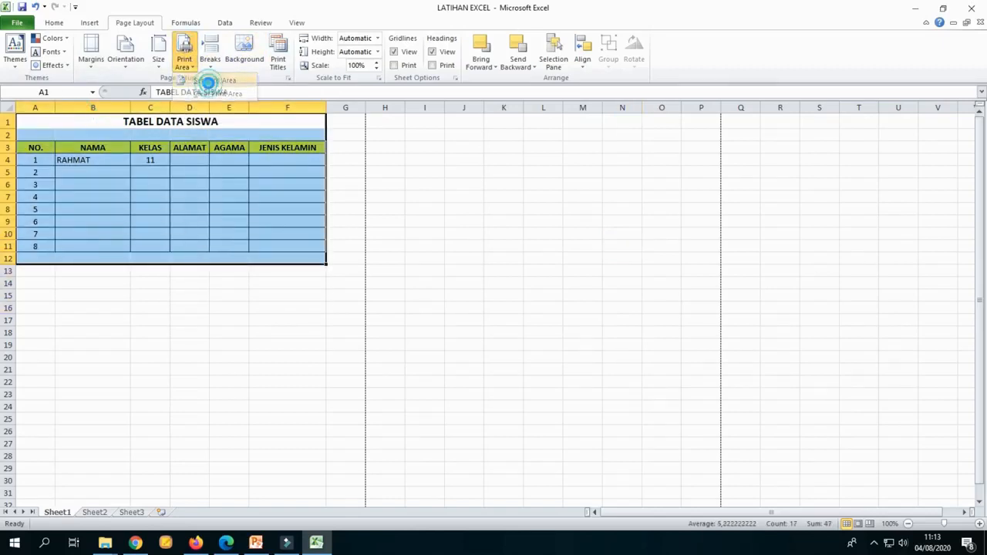
{"action": "left_click", "coordinate": [510, 282]}
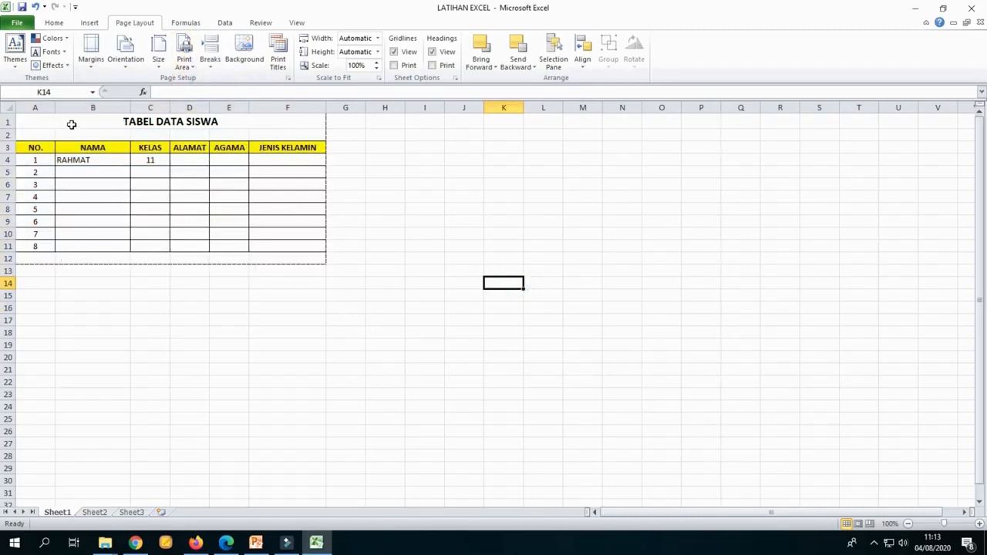
{"action": "left_click_drag", "start_coordinate": [71, 124], "coordinate": [173, 261]}
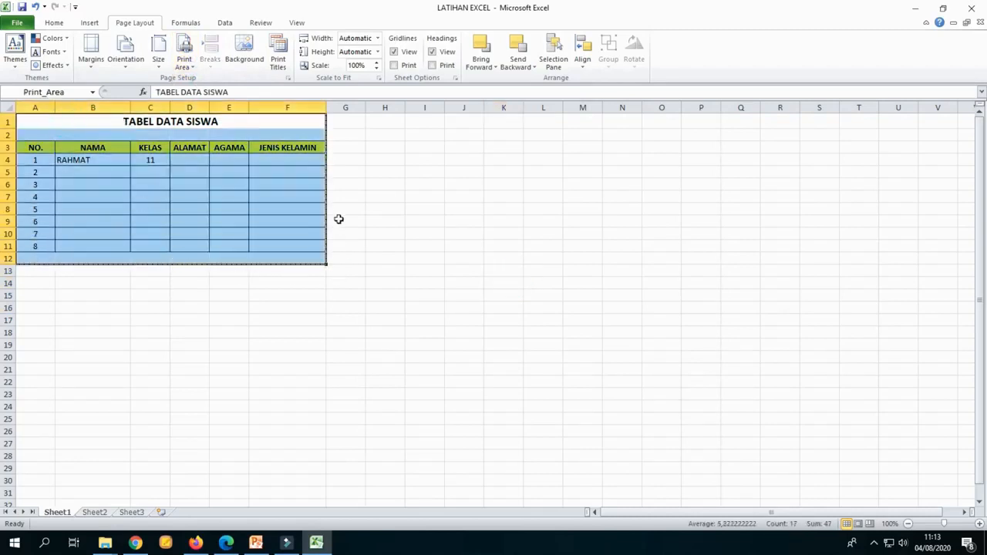
{"action": "left_click", "coordinate": [519, 294]}
{"action": "left_click_drag", "start_coordinate": [241, 128], "coordinate": [256, 266]}
{"action": "left_click", "coordinate": [503, 221]}
{"action": "left_click", "coordinate": [493, 207]}
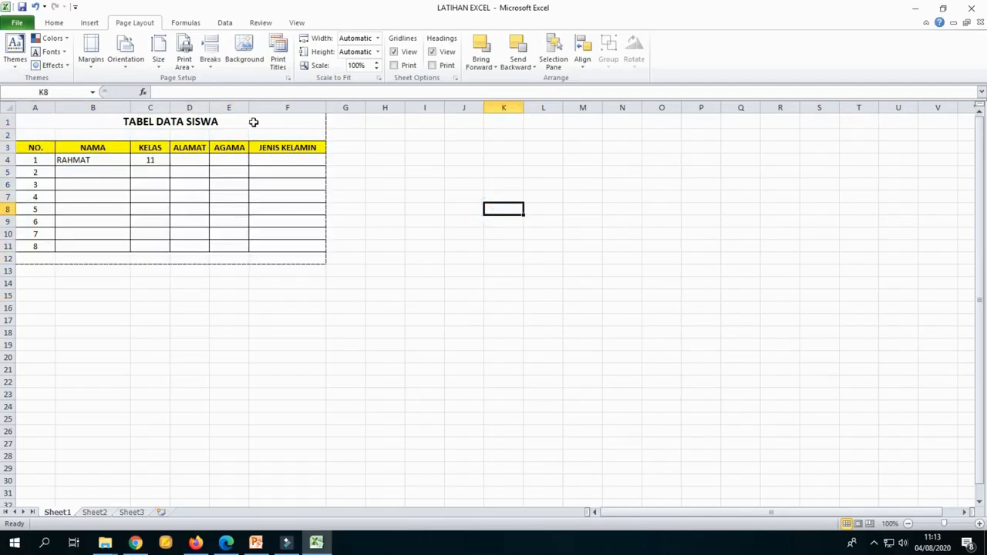
{"action": "left_click_drag", "start_coordinate": [253, 121], "coordinate": [255, 259]}
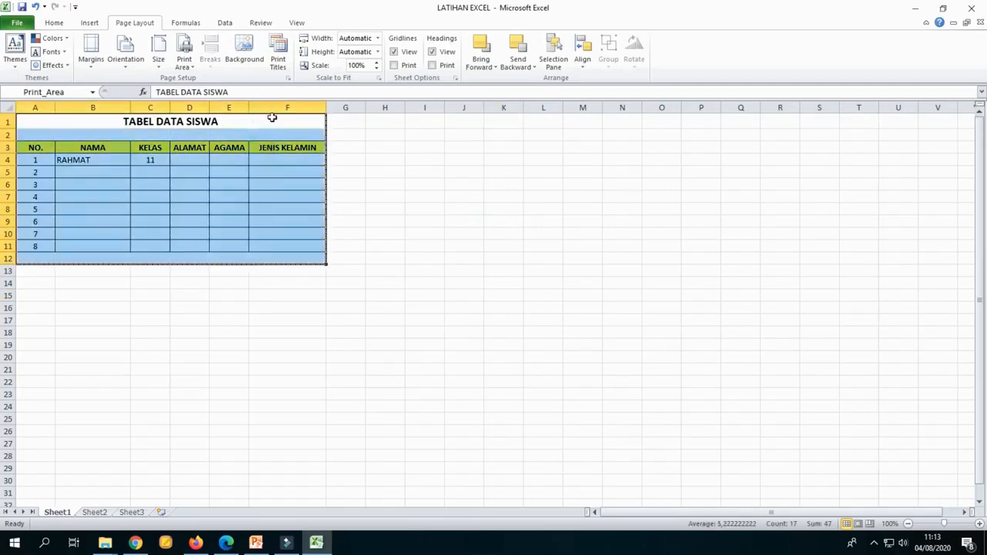
{"action": "left_click", "coordinate": [425, 196]}
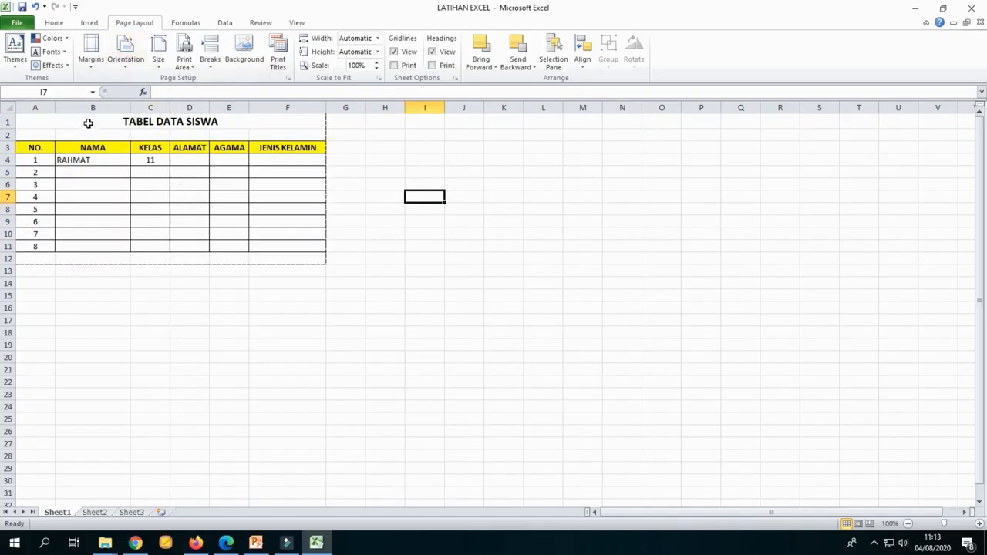
Step: Examine the Portrait and Landscape page orientation options for the student table without applying either
{"action": "left_click_drag", "start_coordinate": [88, 123], "coordinate": [185, 248]}
{"action": "left_click", "coordinate": [127, 62]}
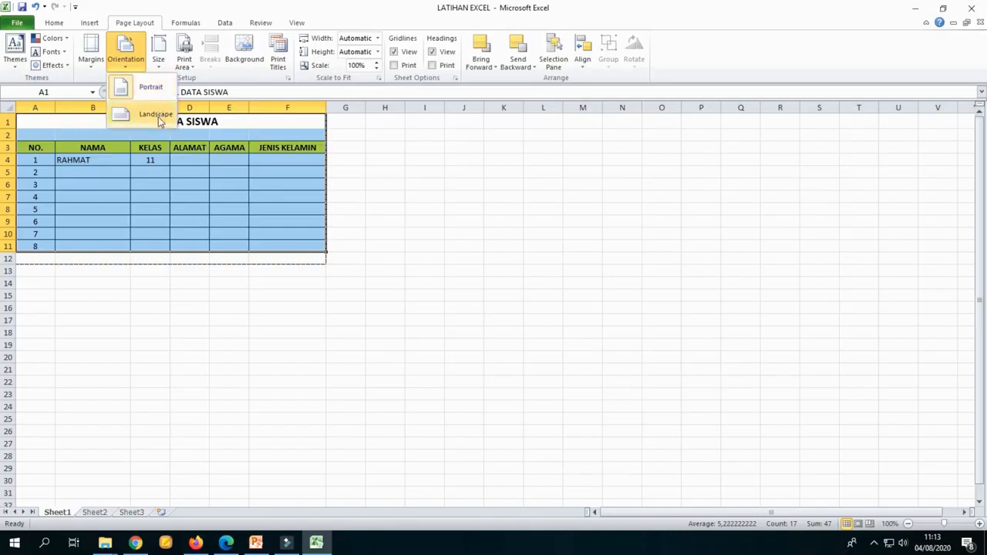
{"action": "left_click", "coordinate": [467, 210]}
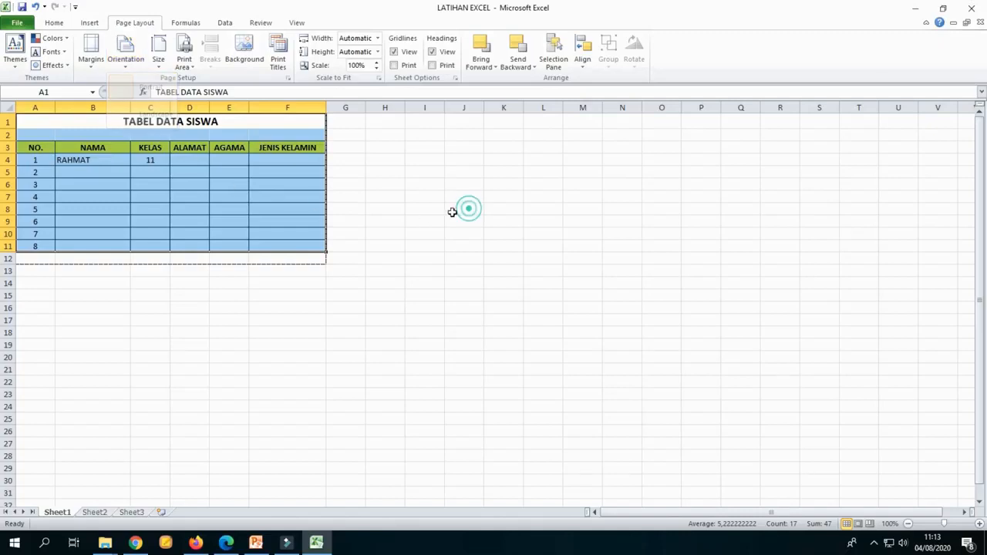
{"action": "left_click", "coordinate": [411, 223]}
{"action": "left_click", "coordinate": [192, 156]}
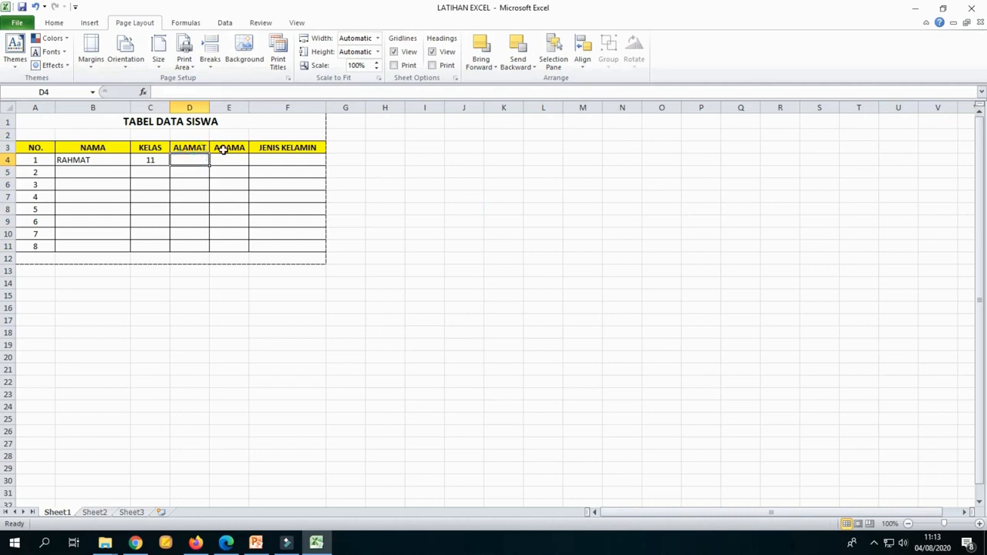
Step: Examine the Data, Review and View ribbon commands in turn without applying any of them
{"action": "left_click", "coordinate": [223, 23]}
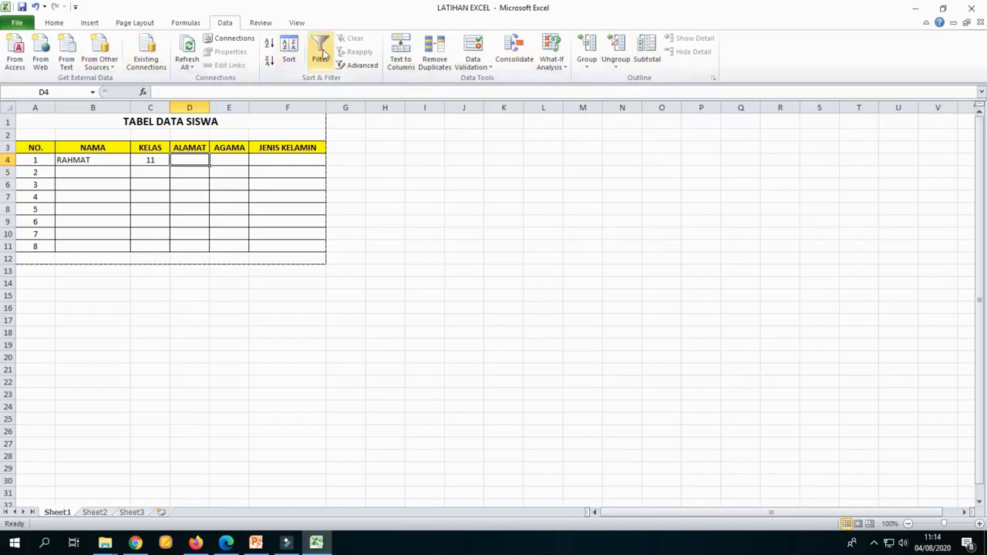
{"action": "left_click", "coordinate": [261, 23]}
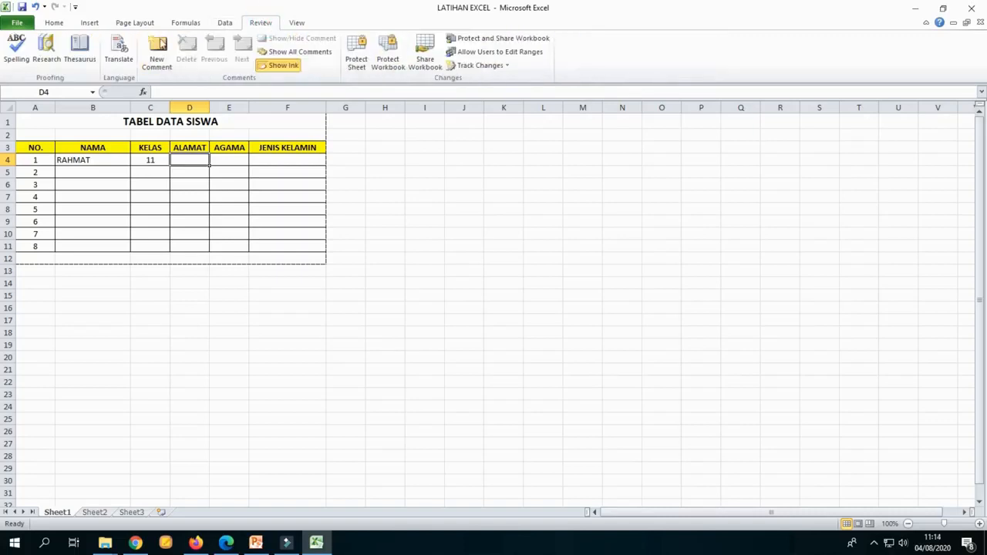
{"action": "left_click", "coordinate": [298, 23]}
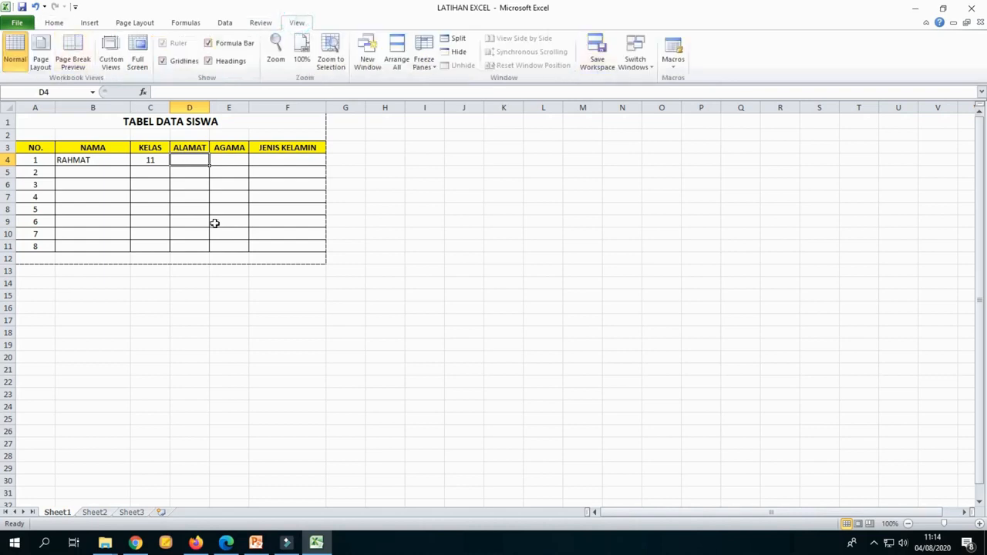
{"action": "left_click", "coordinate": [414, 194]}
{"action": "left_click", "coordinate": [379, 150]}
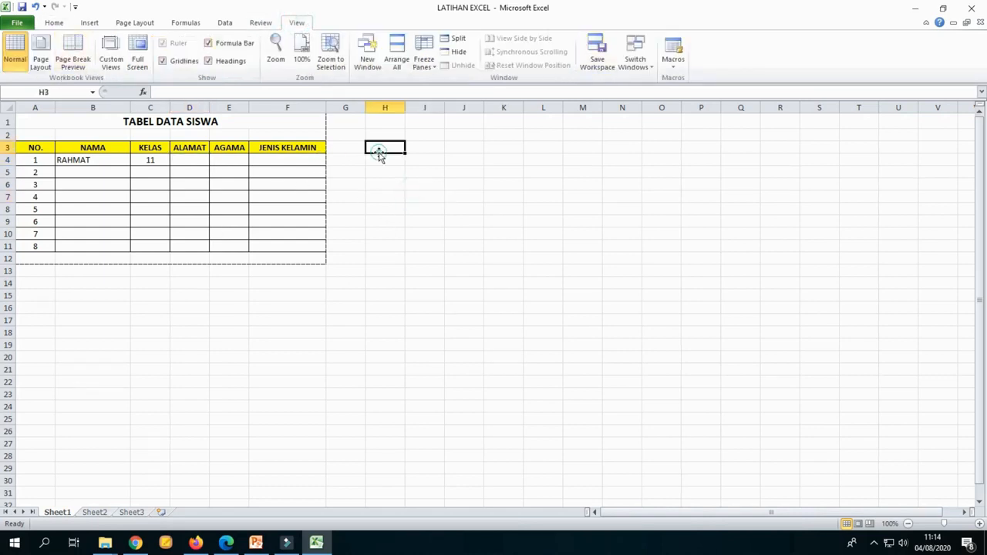
{"action": "left_click", "coordinate": [394, 233]}
{"action": "left_click", "coordinate": [430, 171]}
{"action": "left_click", "coordinate": [375, 137]}
{"action": "left_click", "coordinate": [459, 220]}
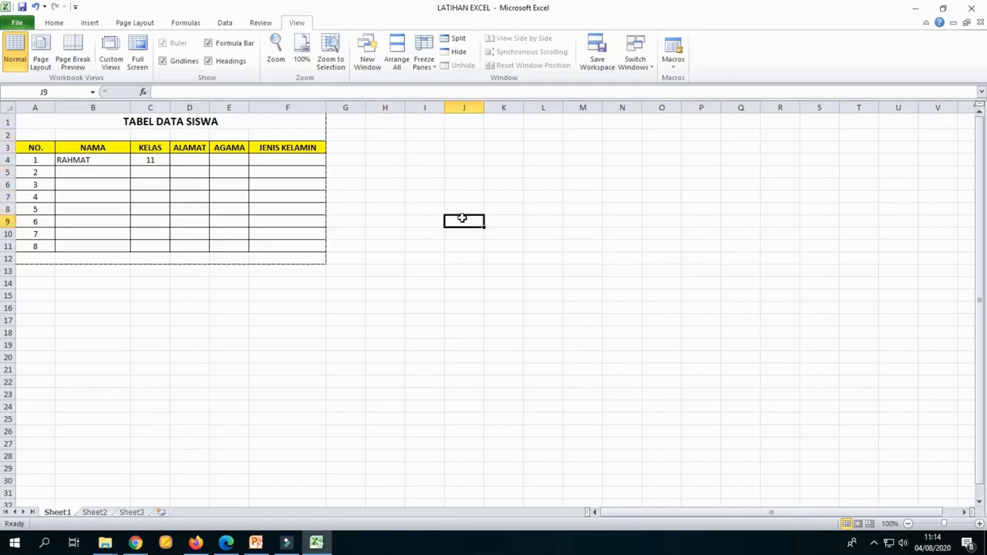
{"action": "left_click", "coordinate": [412, 160]}
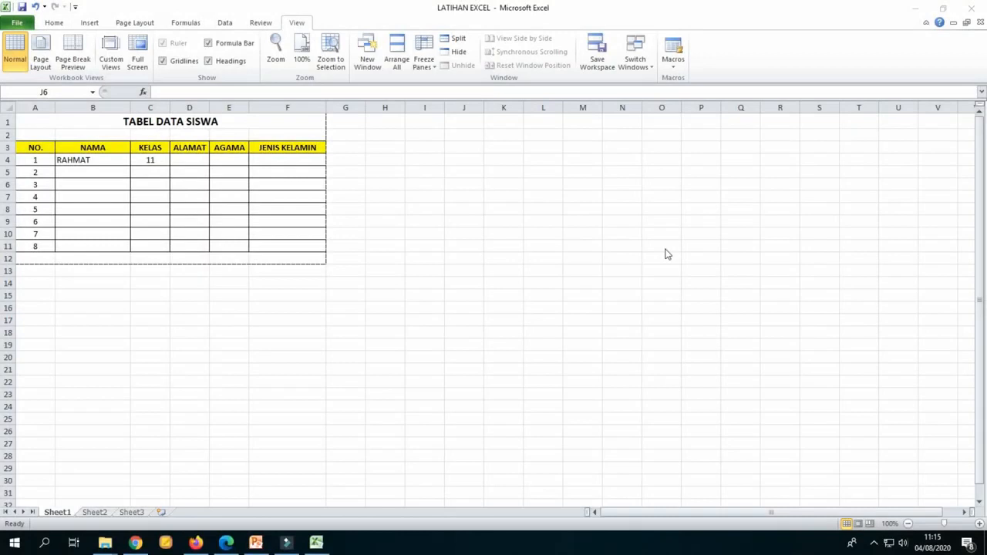
{"action": "left_click", "coordinate": [410, 144]}
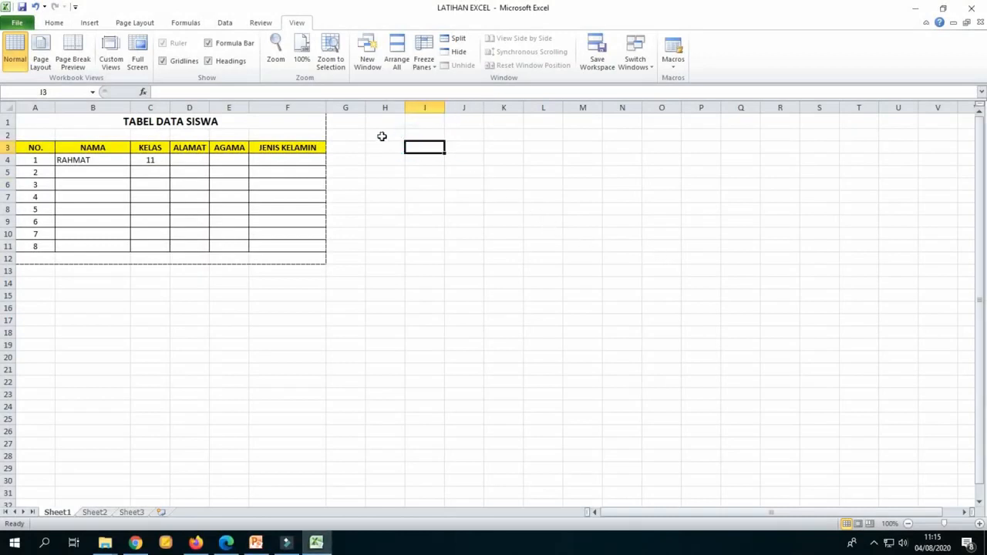
{"action": "left_click", "coordinate": [223, 122]}
{"action": "left_click", "coordinate": [508, 221]}
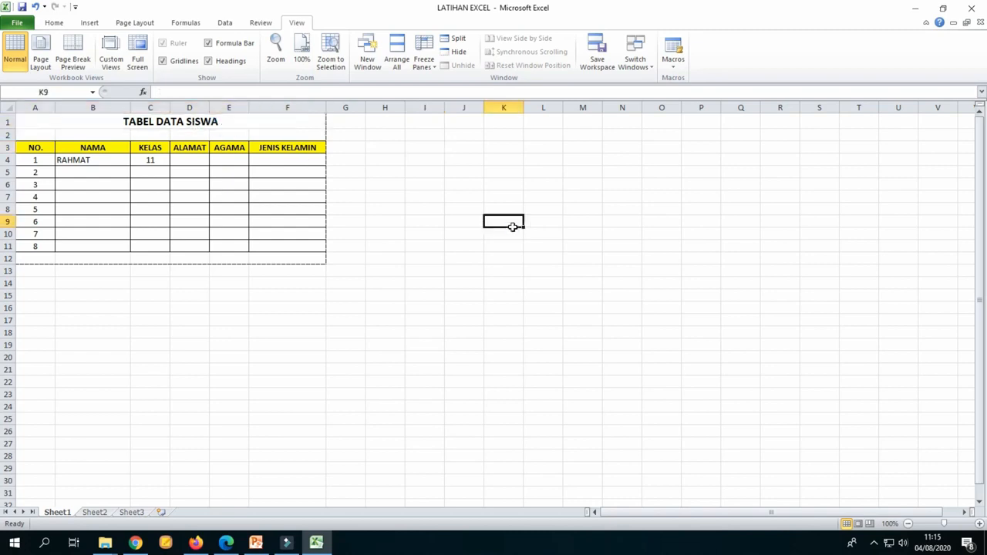
{"action": "left_click", "coordinate": [261, 121]}
{"action": "left_click_drag", "start_coordinate": [262, 121], "coordinate": [257, 247]}
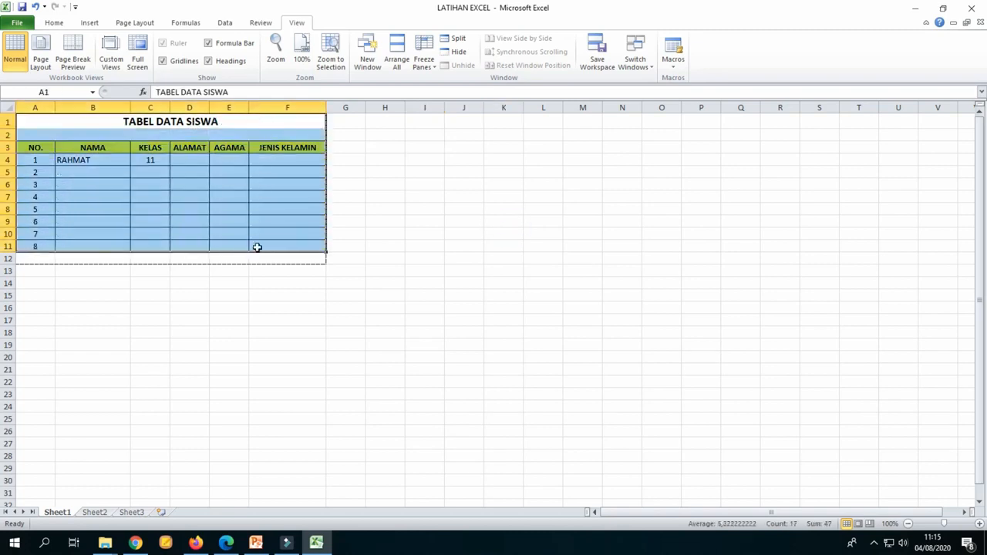
{"action": "left_click", "coordinate": [623, 271]}
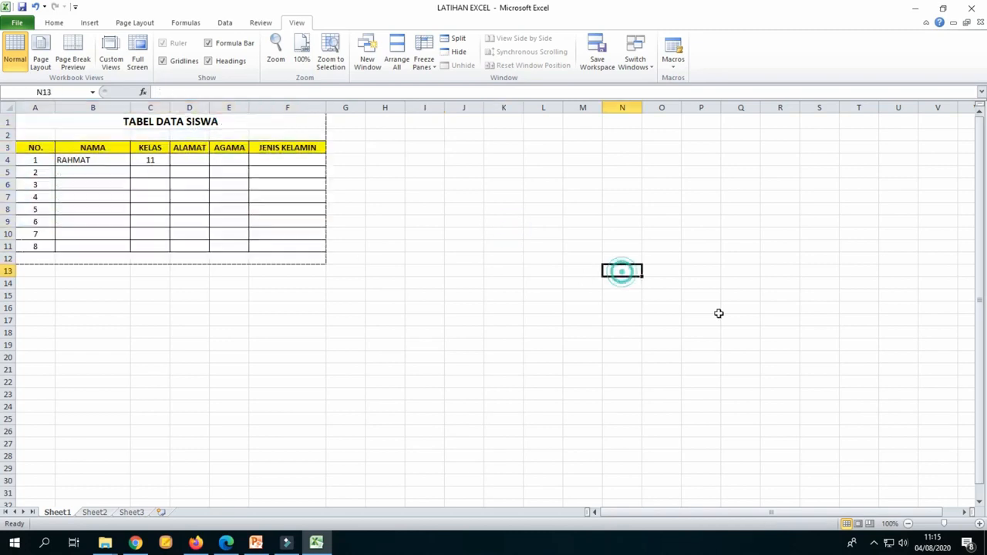
Step: Set the worksheet zoom to 110%
{"action": "left_click", "coordinate": [979, 524]}
{"action": "left_click", "coordinate": [544, 246]}
{"action": "left_click", "coordinate": [428, 165]}
{"action": "left_click", "coordinate": [503, 264]}
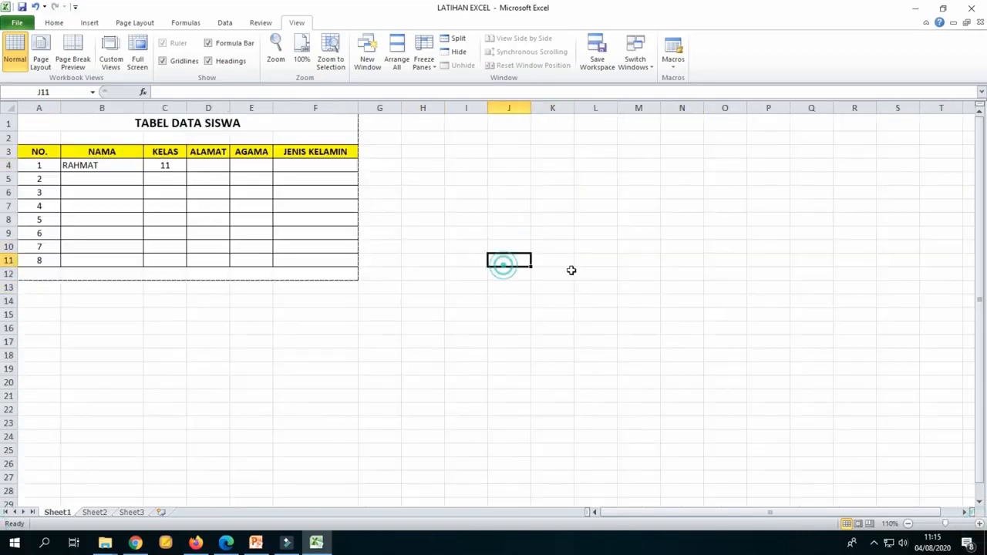
{"action": "left_click", "coordinate": [429, 206]}
{"action": "left_click", "coordinate": [474, 151]}
{"action": "left_click", "coordinate": [454, 229]}
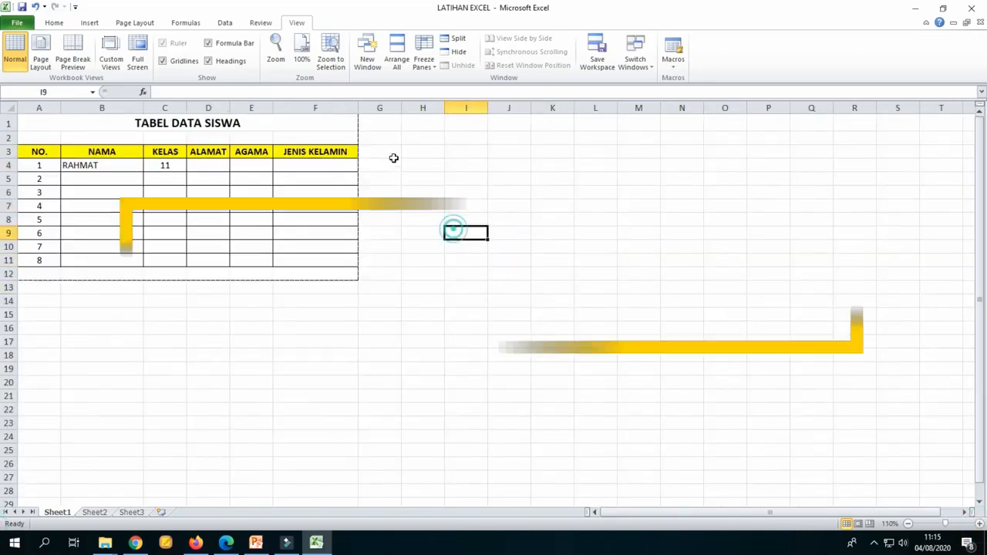
{"action": "left_click", "coordinate": [391, 157]}
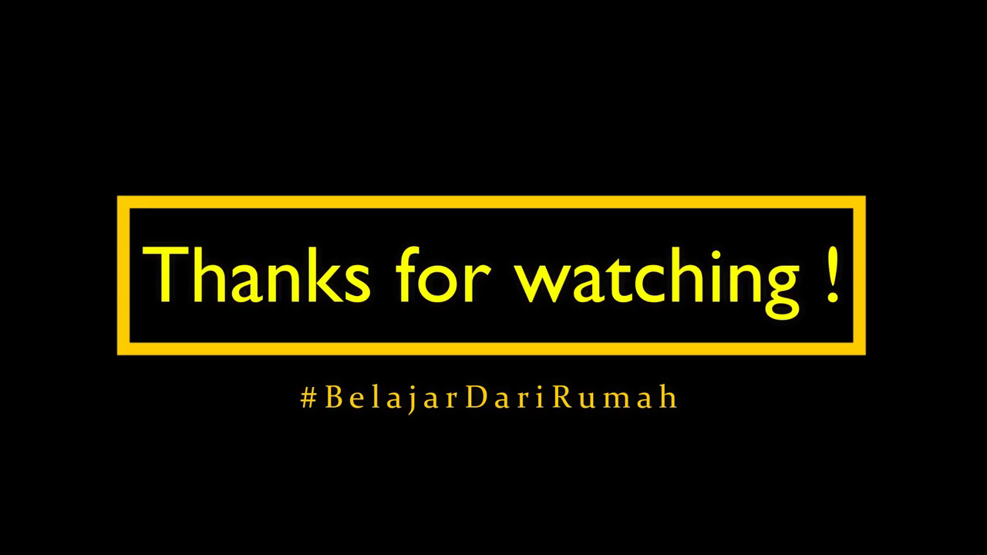